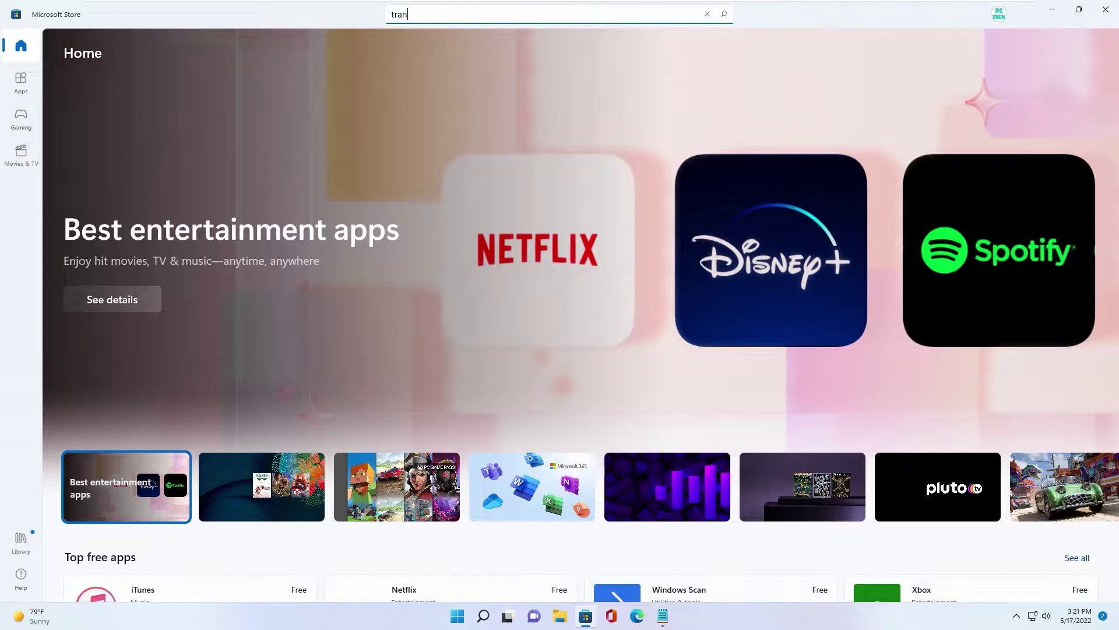
# - Search the Microsoft Store for 'translucentb'
pyautogui.write('translucentb')
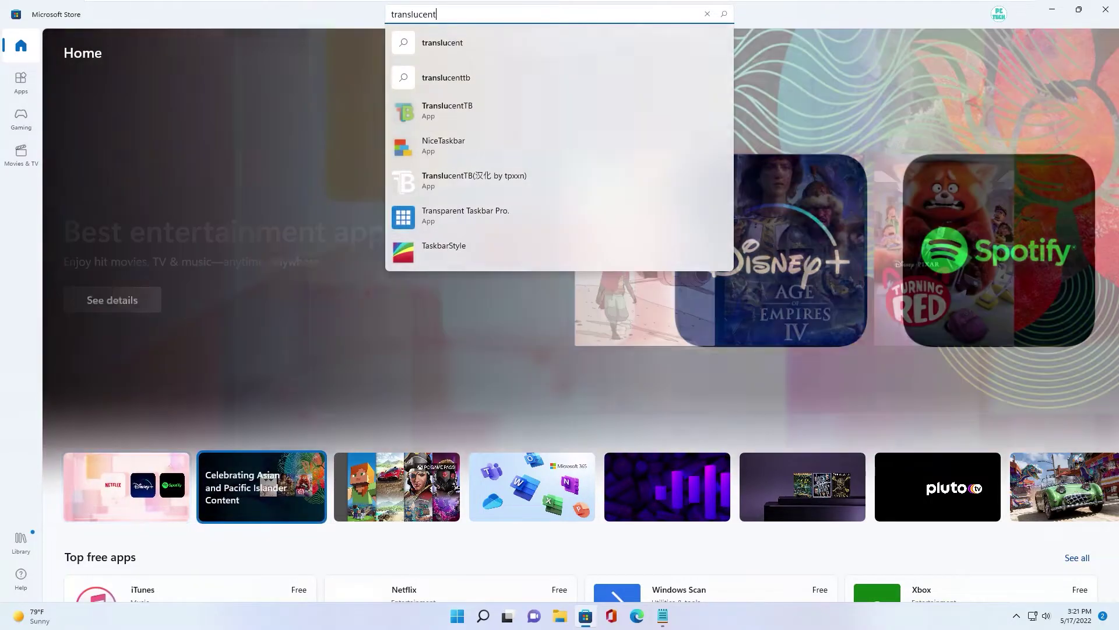
# - Correct the search to 'translucent', open the TranslucentTB page to install it, and minimize the Store
pyautogui.press('BackSpace')
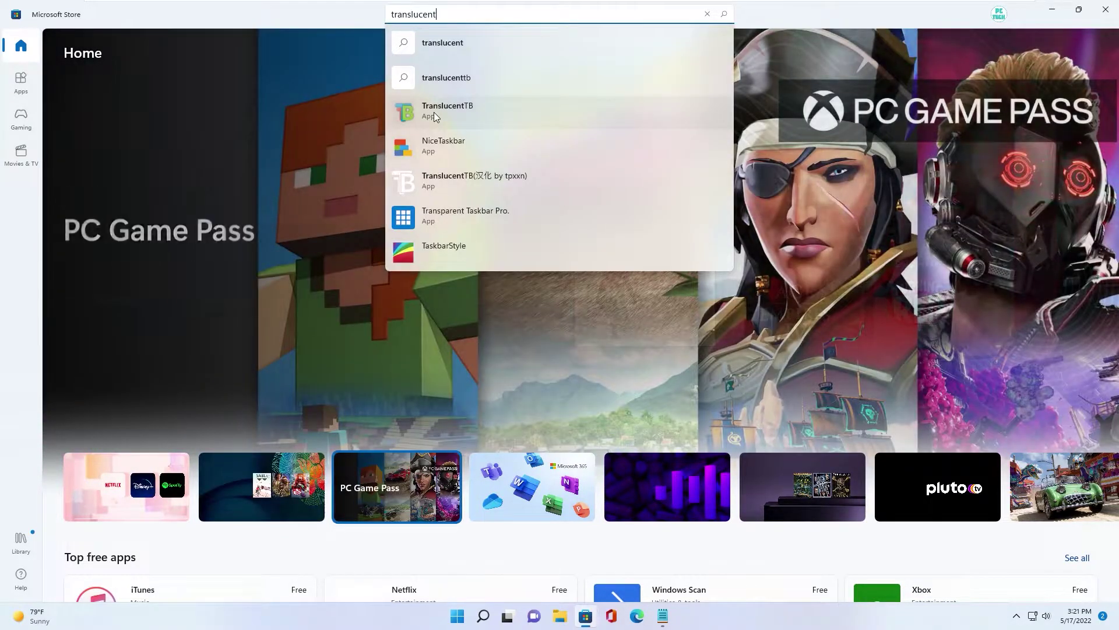
pyautogui.click(434, 111)
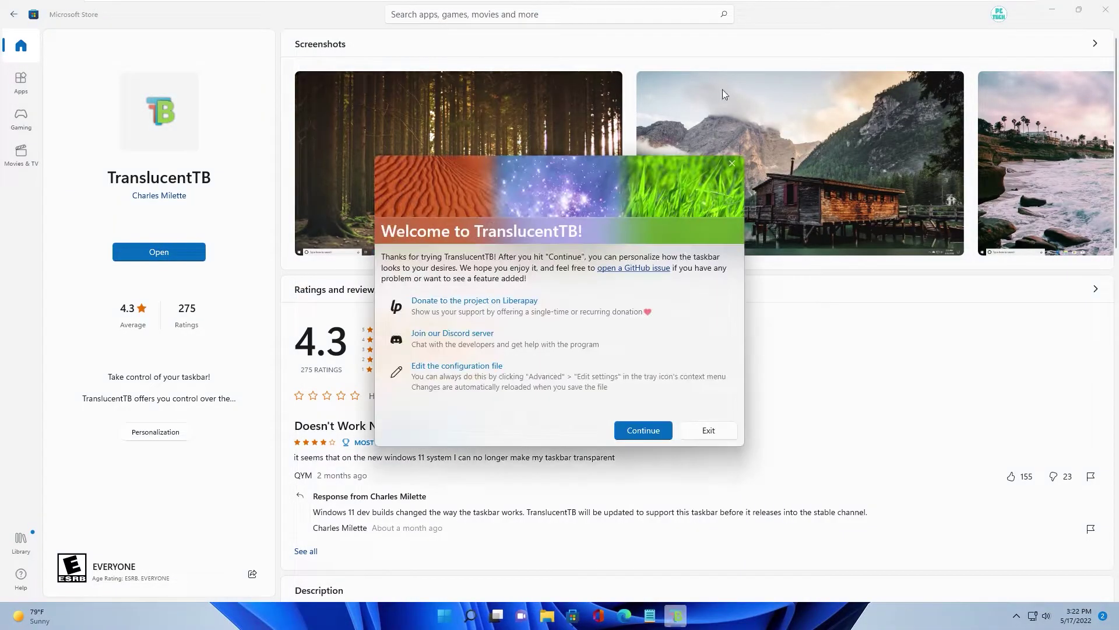
pyautogui.click(1052, 9)
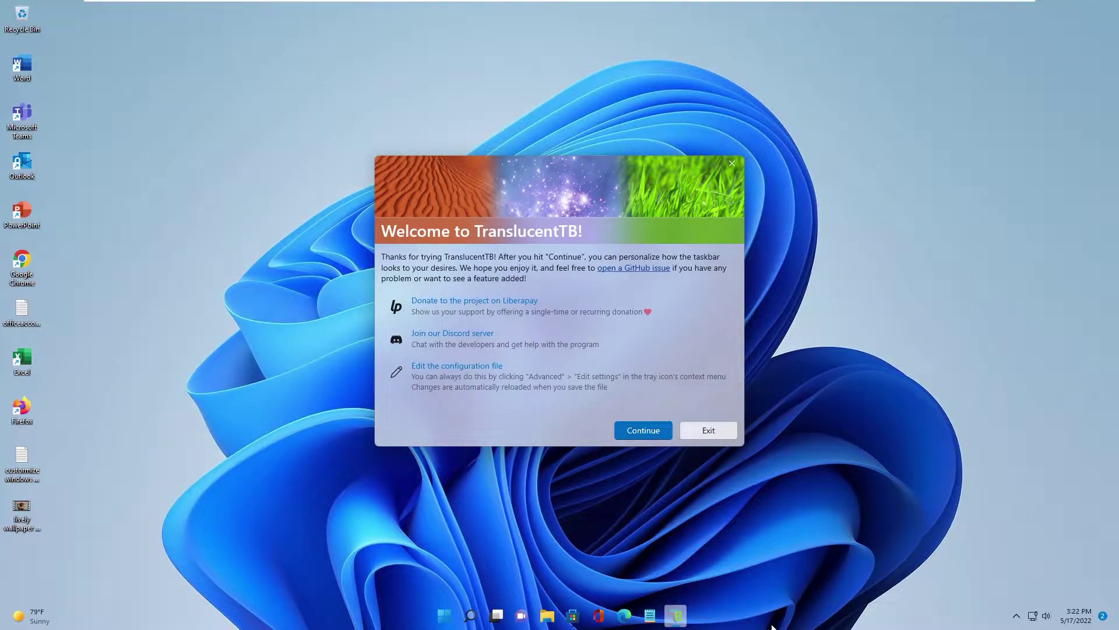
# - Start TranslucentTB from its welcome screen and open its tray icon options
pyautogui.click(630, 429)
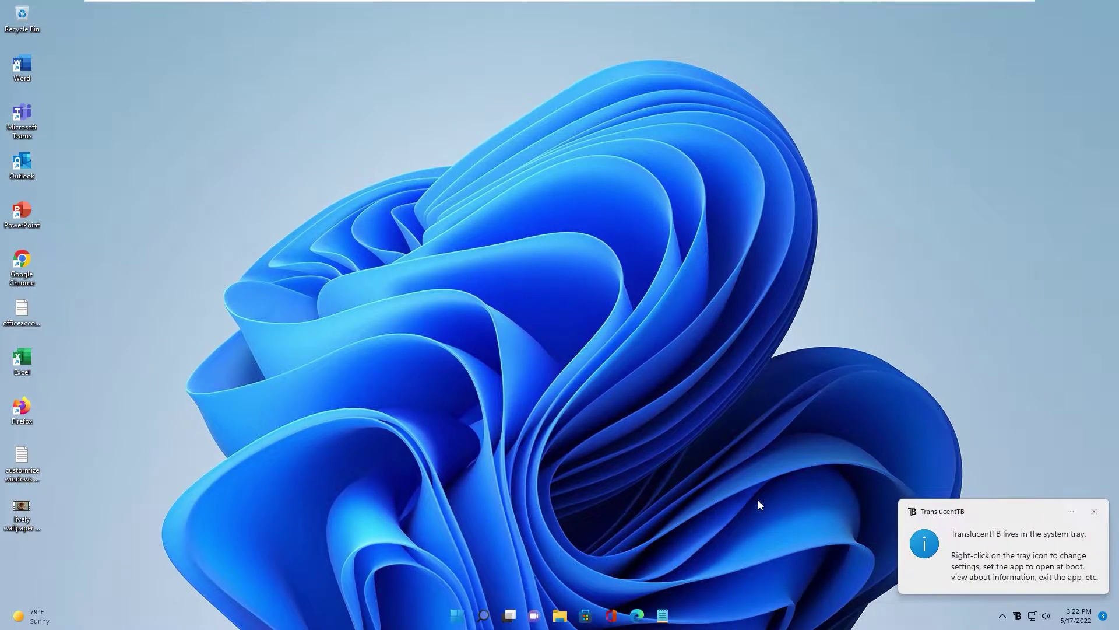
pyautogui.click(1094, 513)
pyautogui.click(1016, 616)
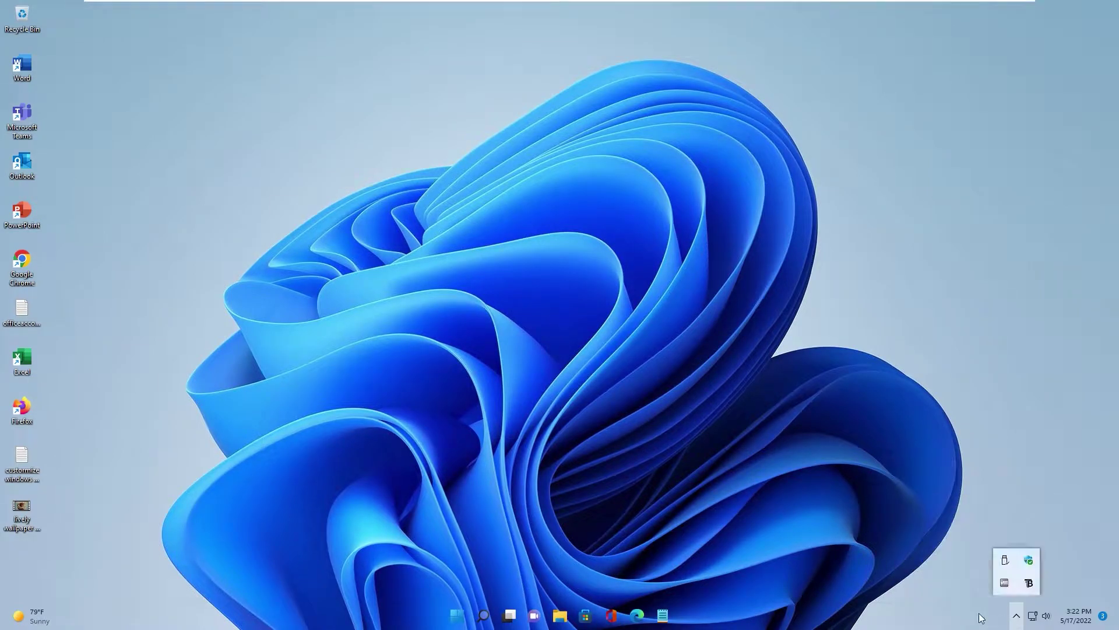
pyautogui.rightClick(1029, 584)
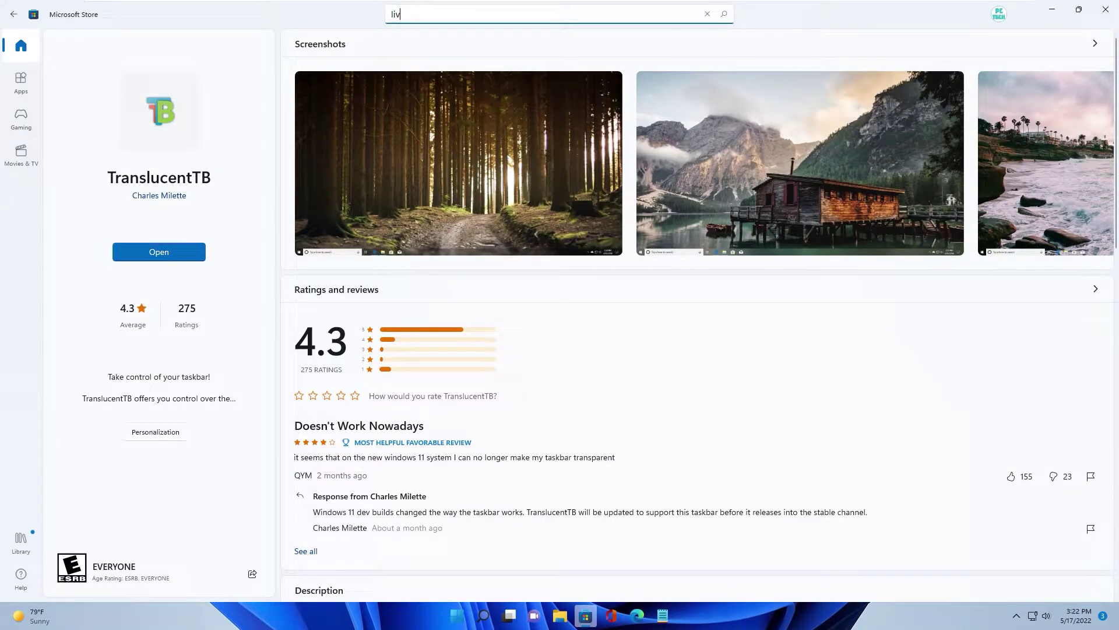
# - Install Lively Wallpaper from the Store and move its Library window into view
pyautogui.write('allpaper')
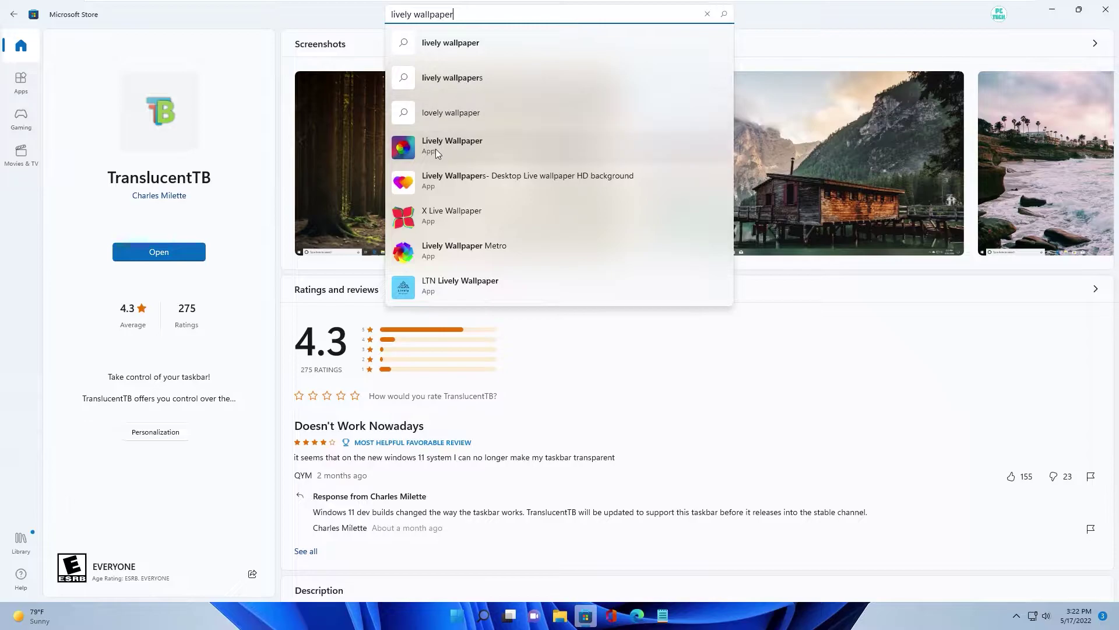
pyautogui.click(452, 146)
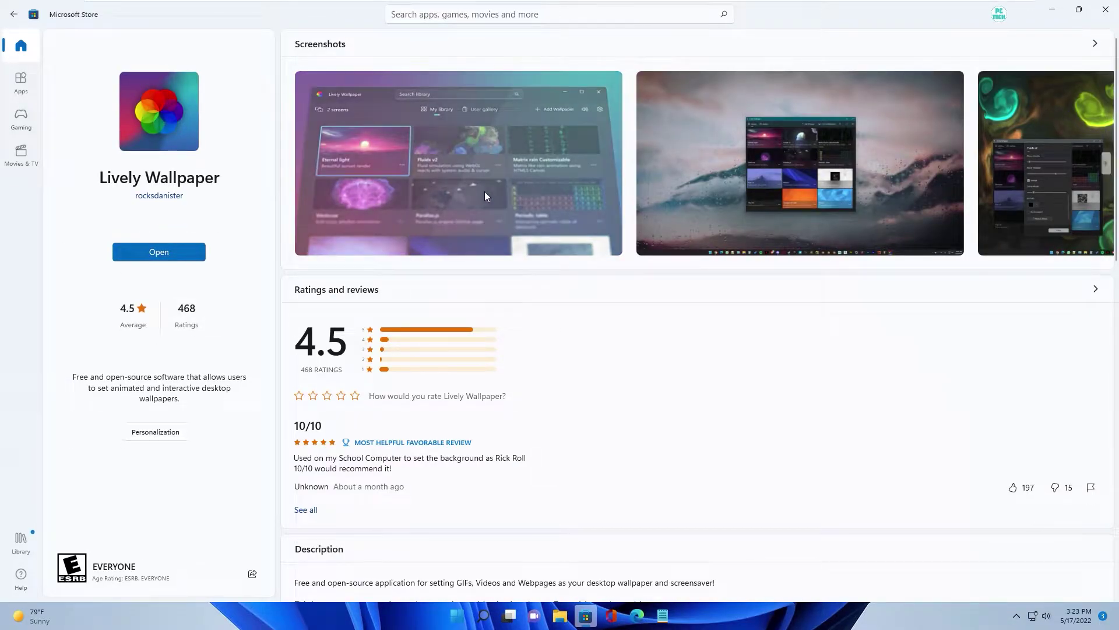
pyautogui.click(1051, 11)
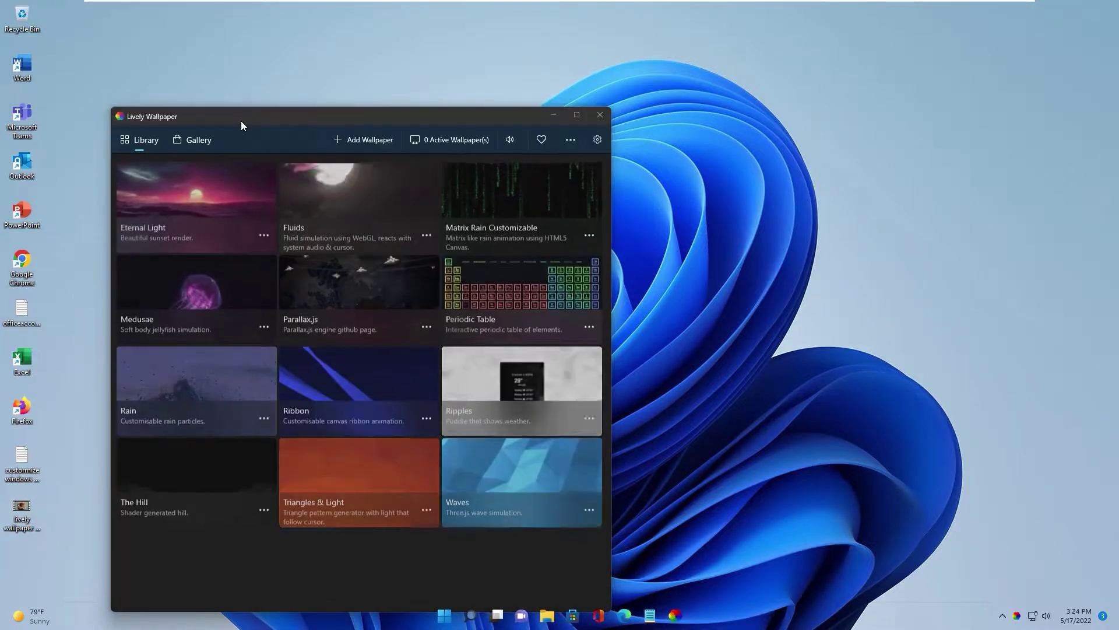
pyautogui.moveTo(233, 118); pyautogui.dragTo(447, 57)
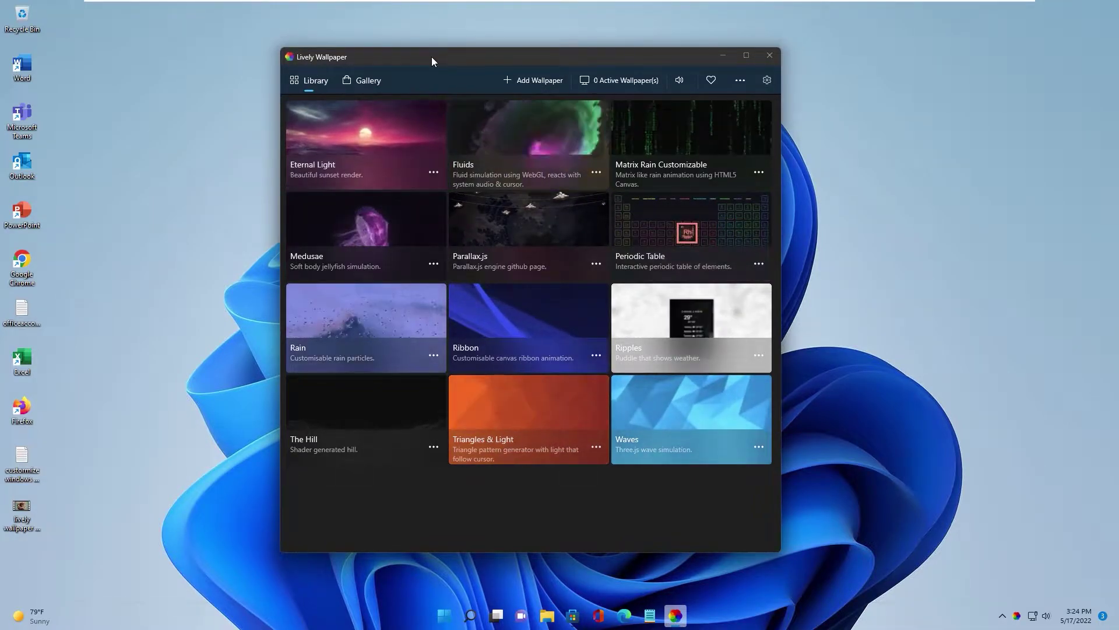
# - Add the Desktop video 'lively wallpaper background' to Lively and apply it as the wallpaper
pyautogui.moveTo(431, 57); pyautogui.dragTo(440, 56)
pyautogui.click(537, 82)
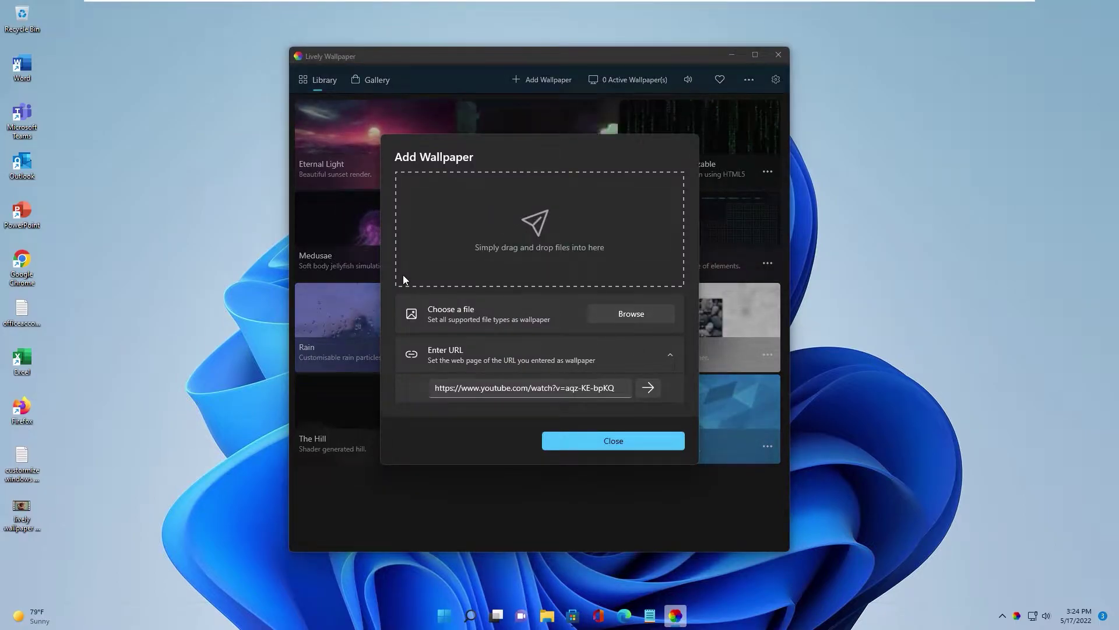
pyautogui.click(337, 151)
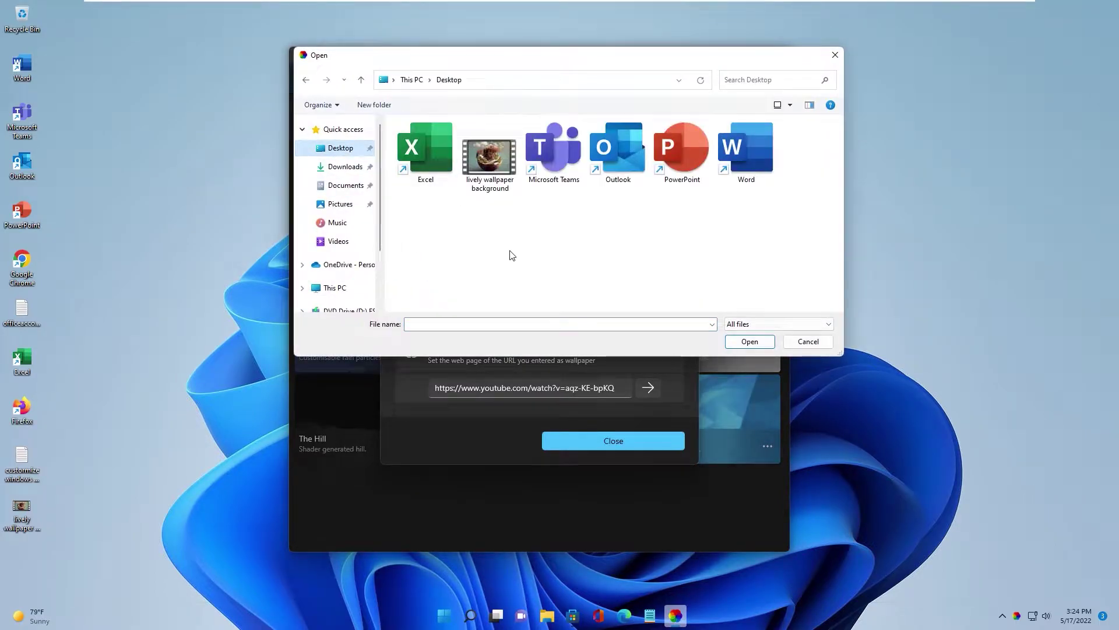
pyautogui.doubleClick(495, 168)
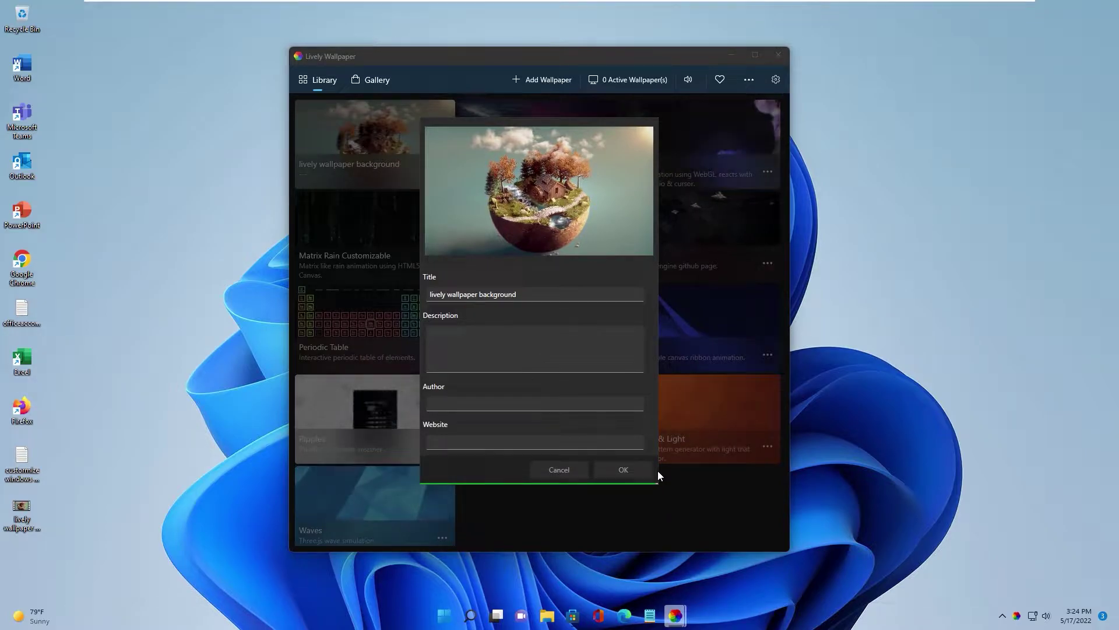
pyautogui.click(626, 471)
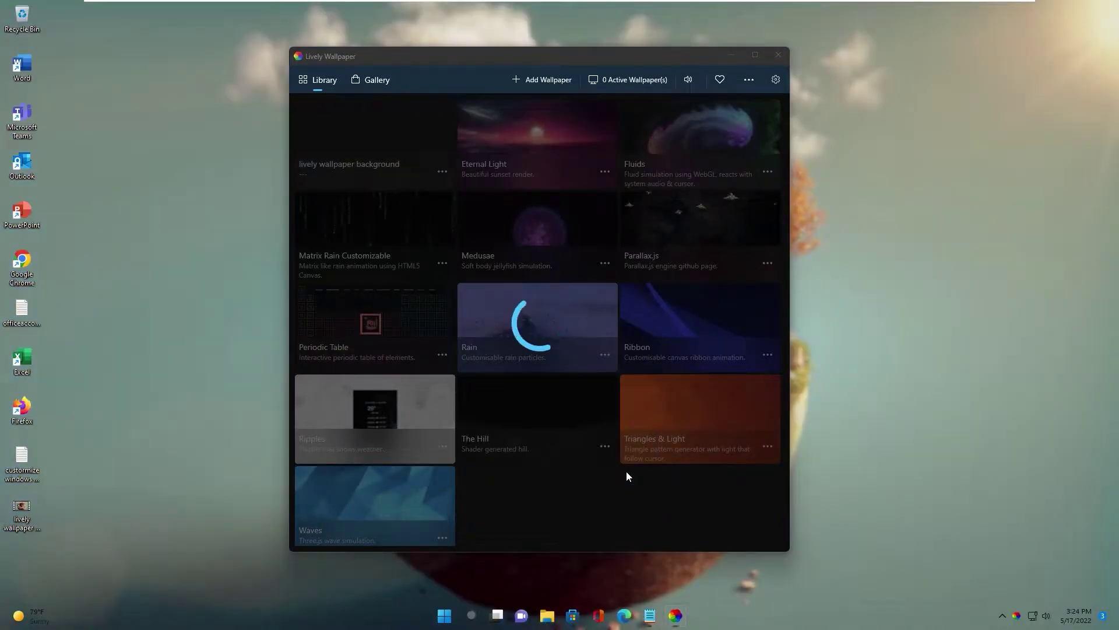
pyautogui.moveTo(427, 57)
pyautogui.mouseDown()
pyautogui.moveTo(573, 117)
pyautogui.moveTo(422, 47)
pyautogui.moveTo(407, 68)
pyautogui.mouseUp()
pyautogui.click(678, 119)
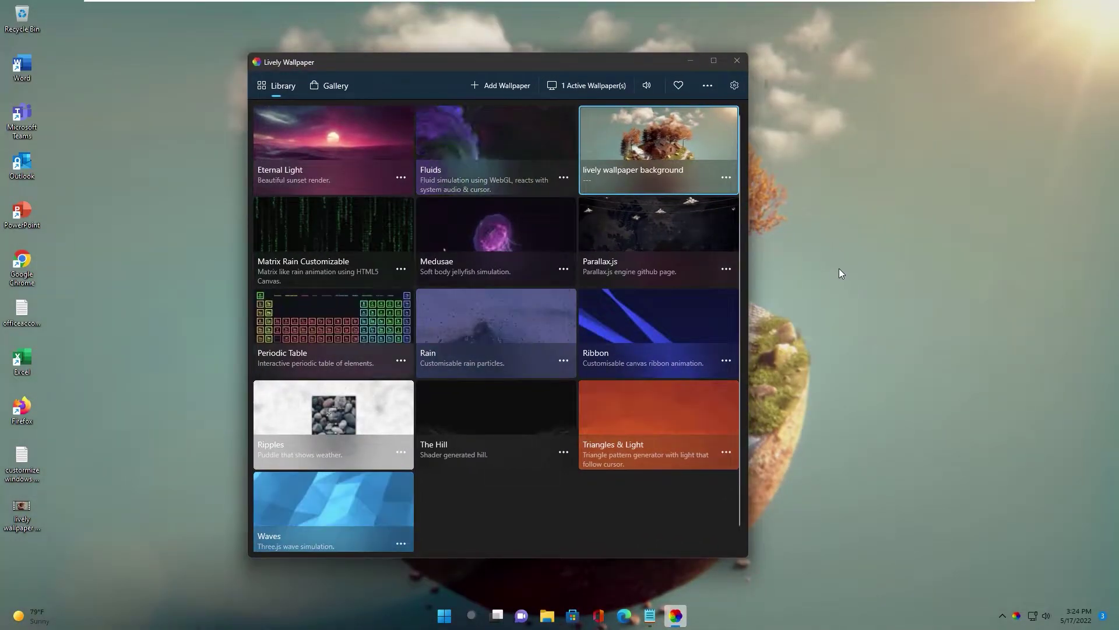
pyautogui.click(729, 78)
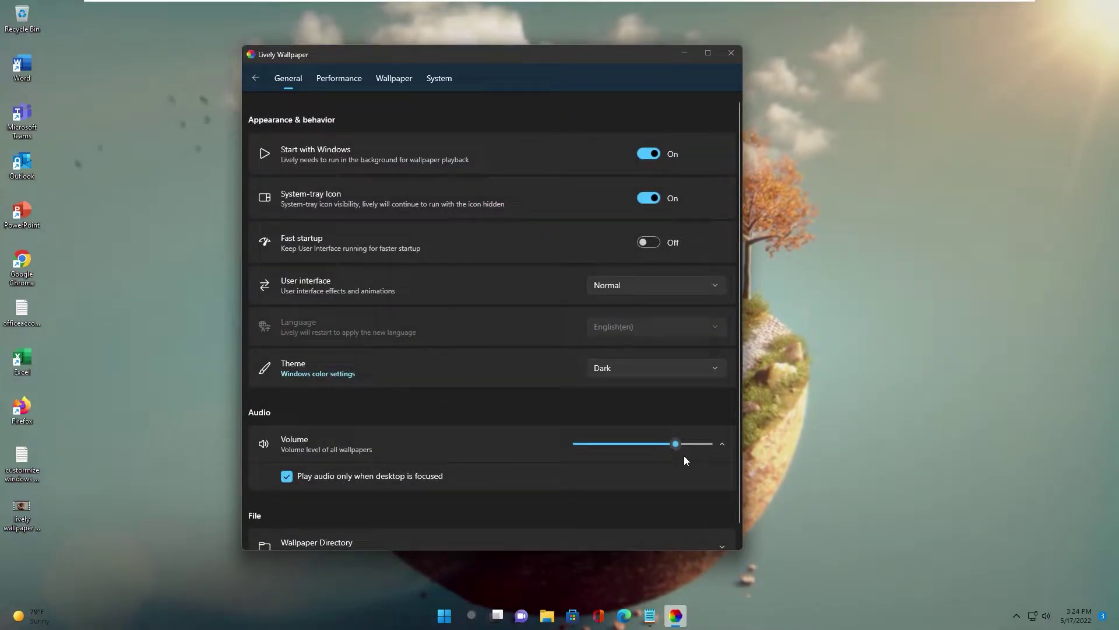
# - Set Lively's wallpaper volume to 0 and close the app to the system tray
pyautogui.moveTo(674, 444); pyautogui.dragTo(587, 443)
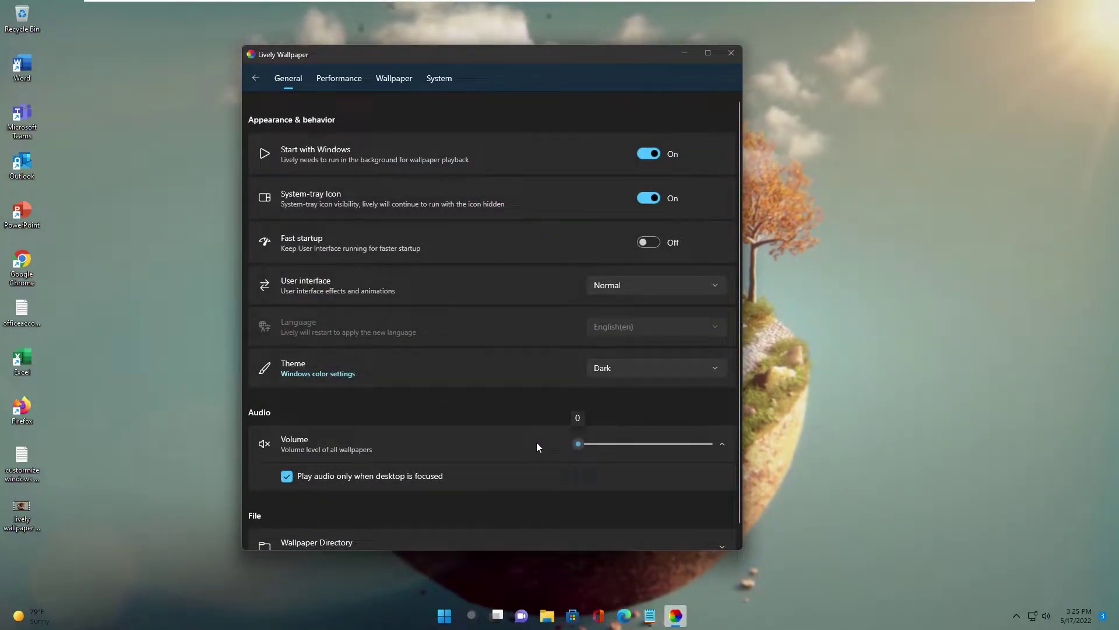
pyautogui.moveTo(605, 54)
pyautogui.mouseDown()
pyautogui.moveTo(674, 82)
pyautogui.moveTo(582, 73)
pyautogui.moveTo(589, 62)
pyautogui.mouseUp()
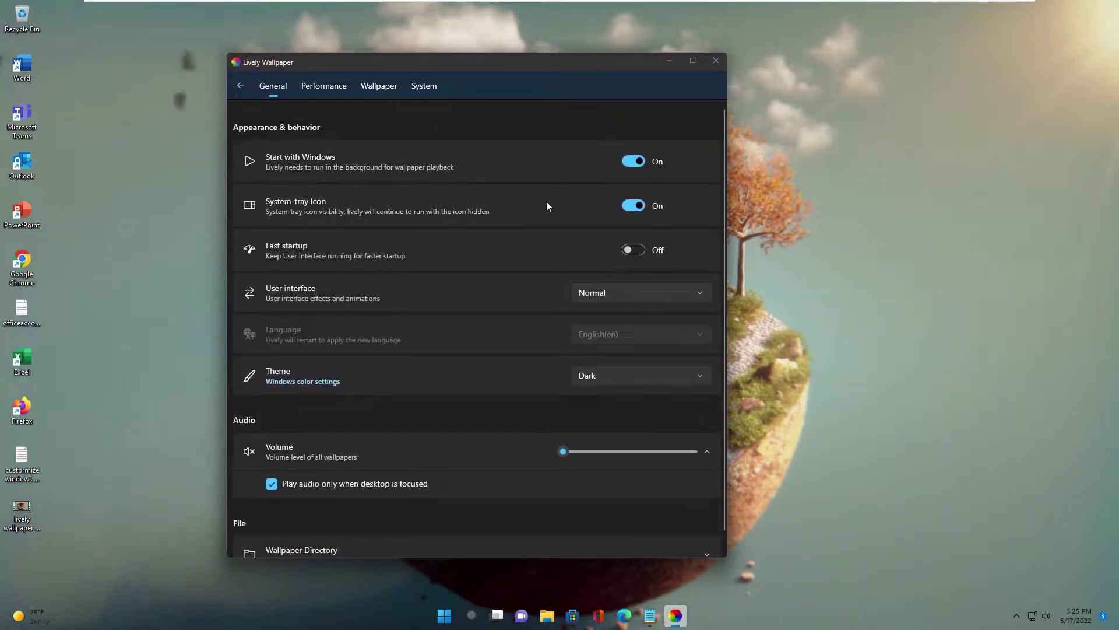
pyautogui.moveTo(477, 69); pyautogui.dragTo(485, 63)
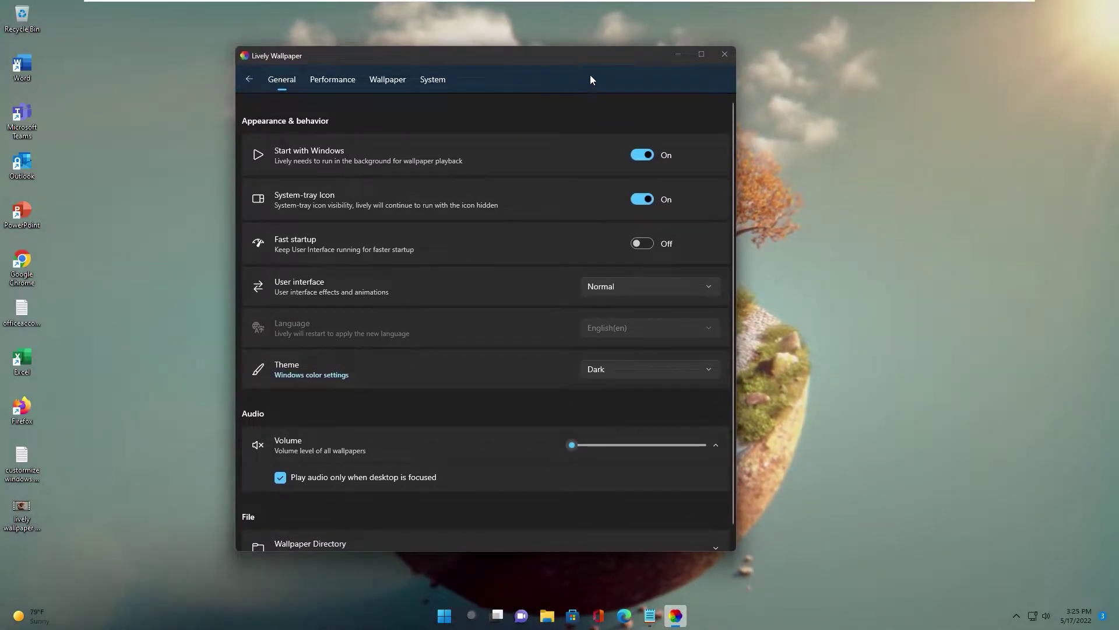
pyautogui.click(724, 54)
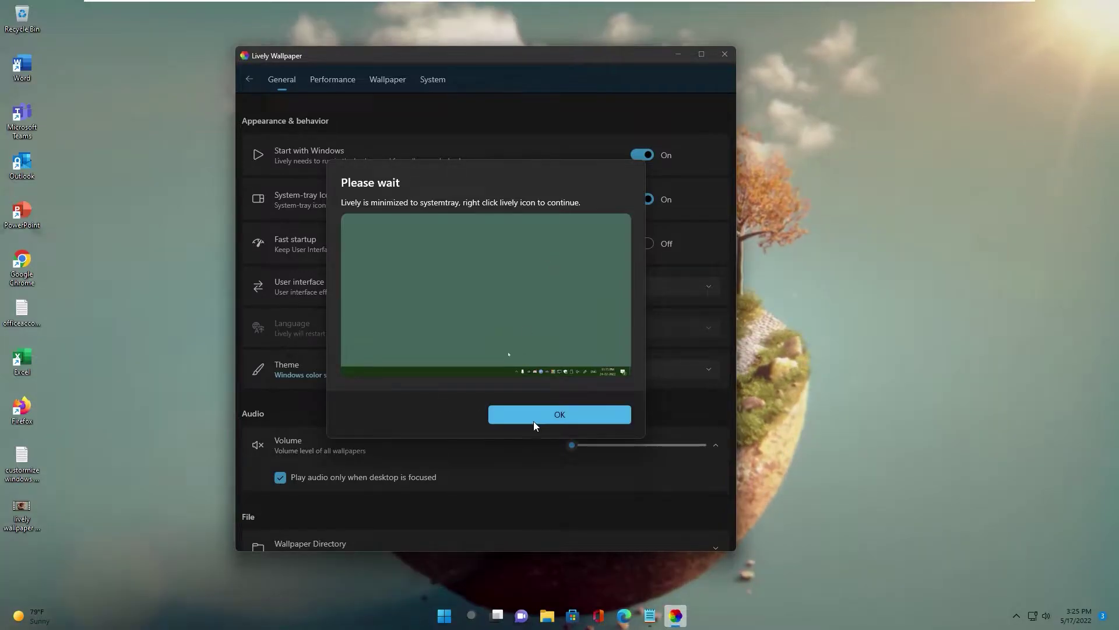
pyautogui.click(533, 416)
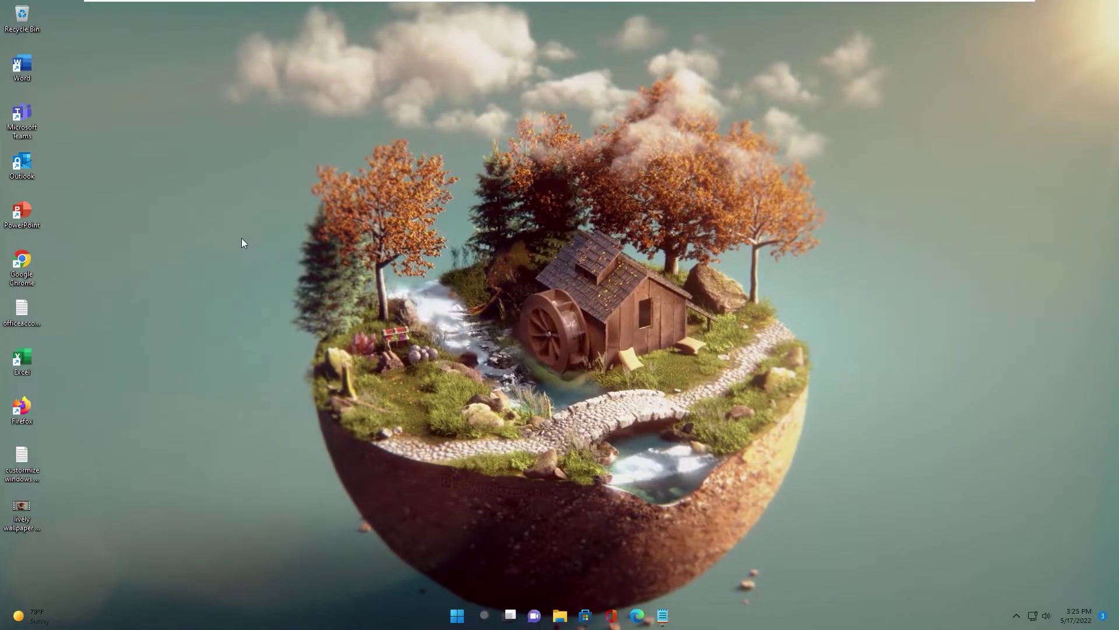
pyautogui.rightClick(196, 107)
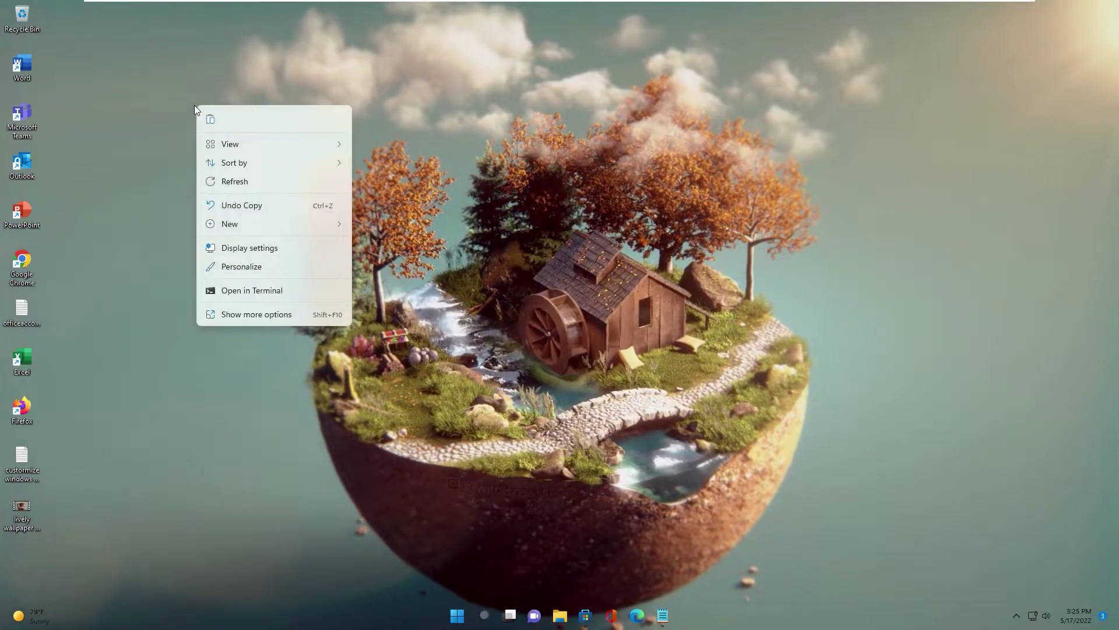
# - Turn off Show desktop icons and bring the Notepad customization links back up
pyautogui.moveTo(298, 143)
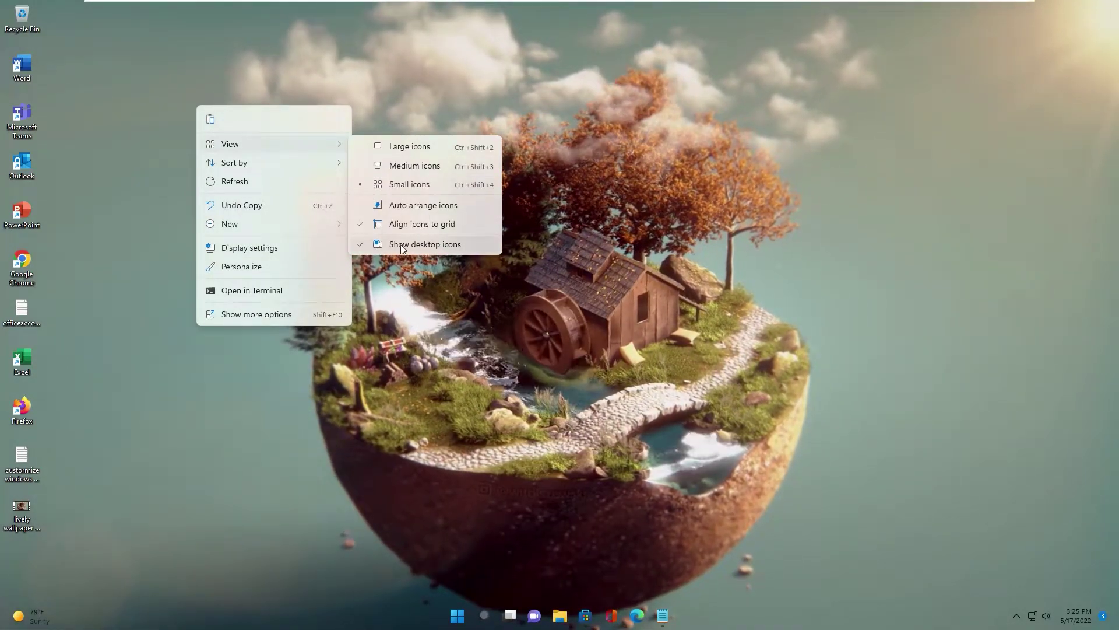
pyautogui.click(403, 245)
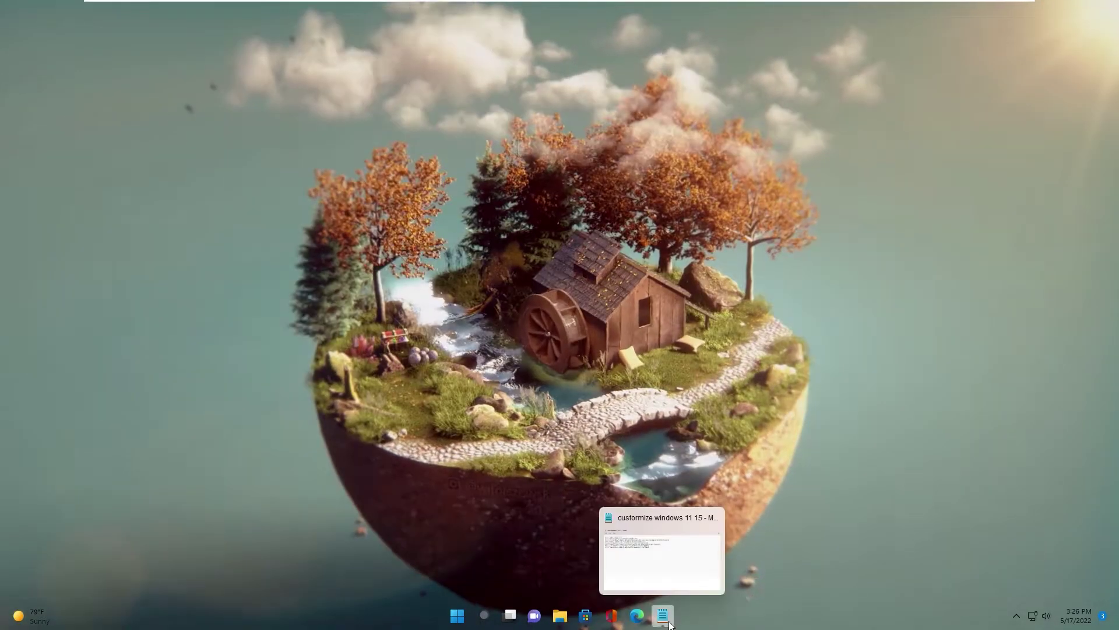
pyautogui.click(669, 624)
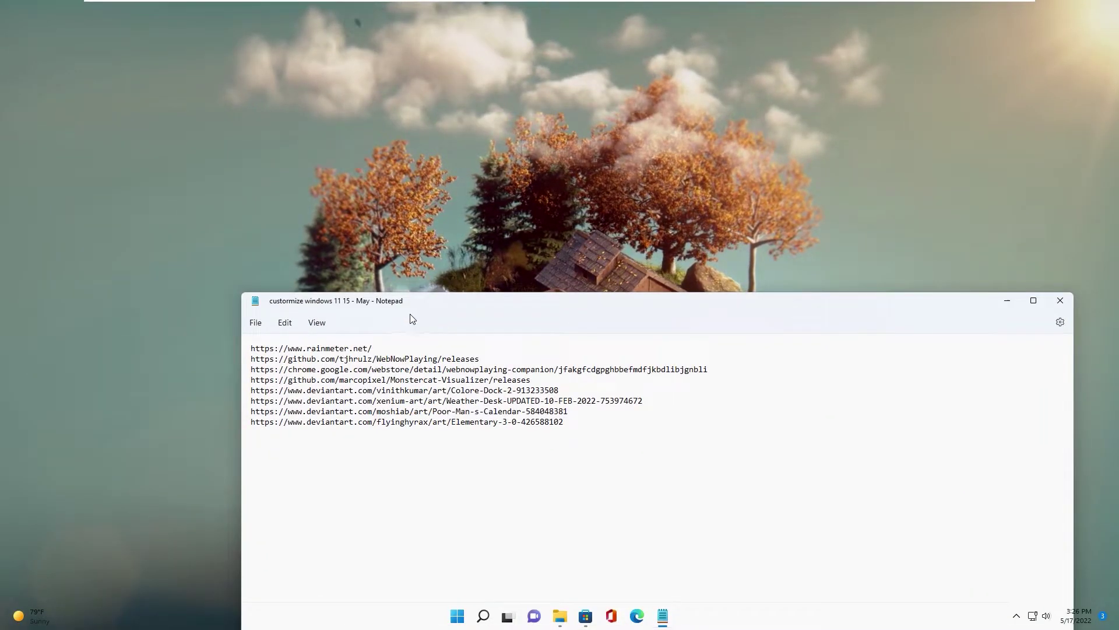
# - Copy the Rainmeter link from the Notepad list
pyautogui.hotkey('shift', 'End')
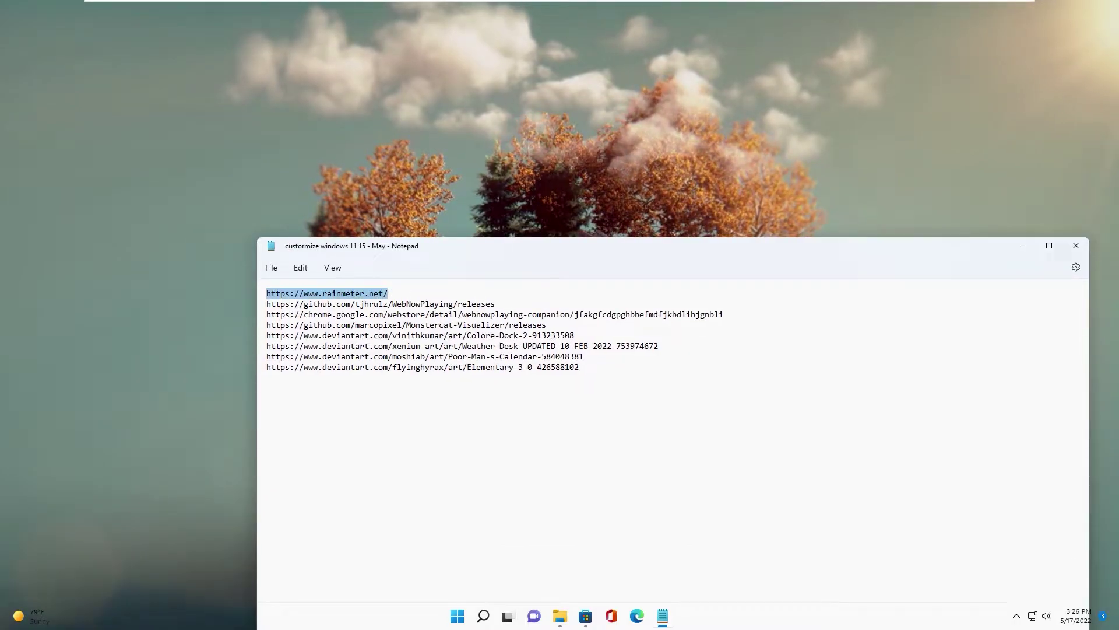
pyautogui.moveTo(429, 244); pyautogui.dragTo(427, 224)
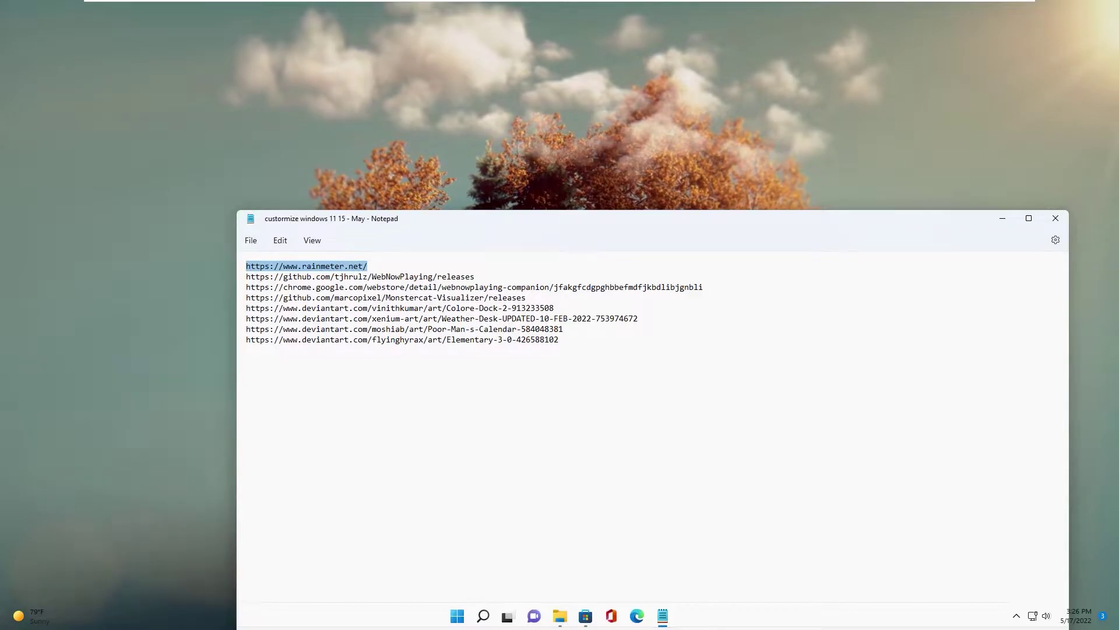
pyautogui.press('End')
pyautogui.hotkey('ctrl', 'shift', 'Left')
pyautogui.hotkey('ctrl', 'shift', 'Left')
pyautogui.hotkey('ctrl', 'shift', 'Left')
pyautogui.hotkey('ctrl', 'shift', 'Left')
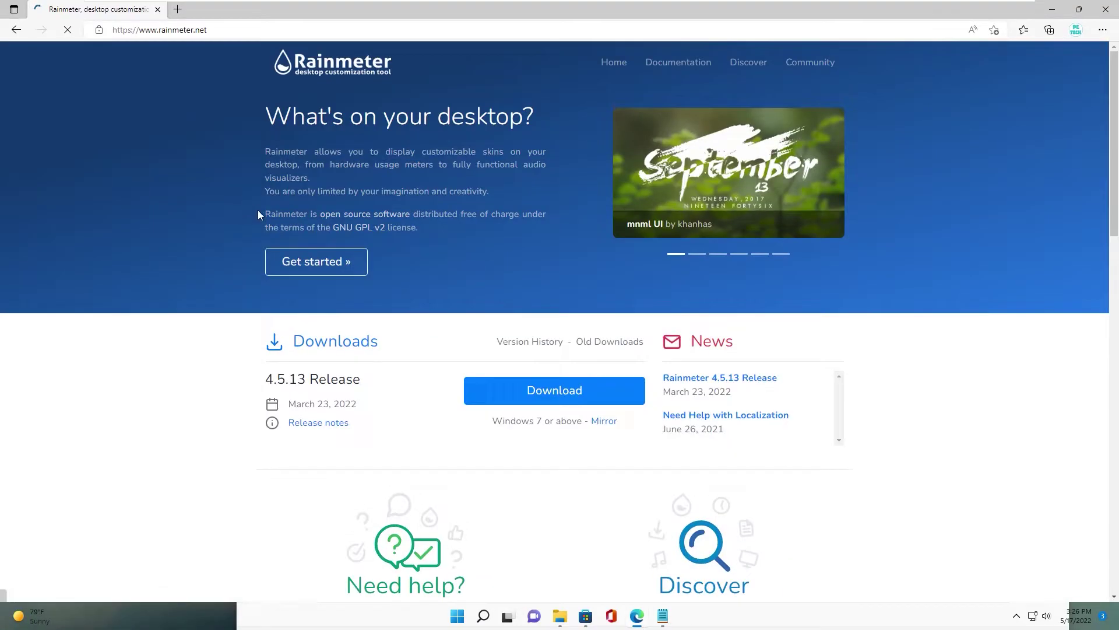
# - Download the Rainmeter 4.5.13 installer and run a standard installation
pyautogui.click(542, 396)
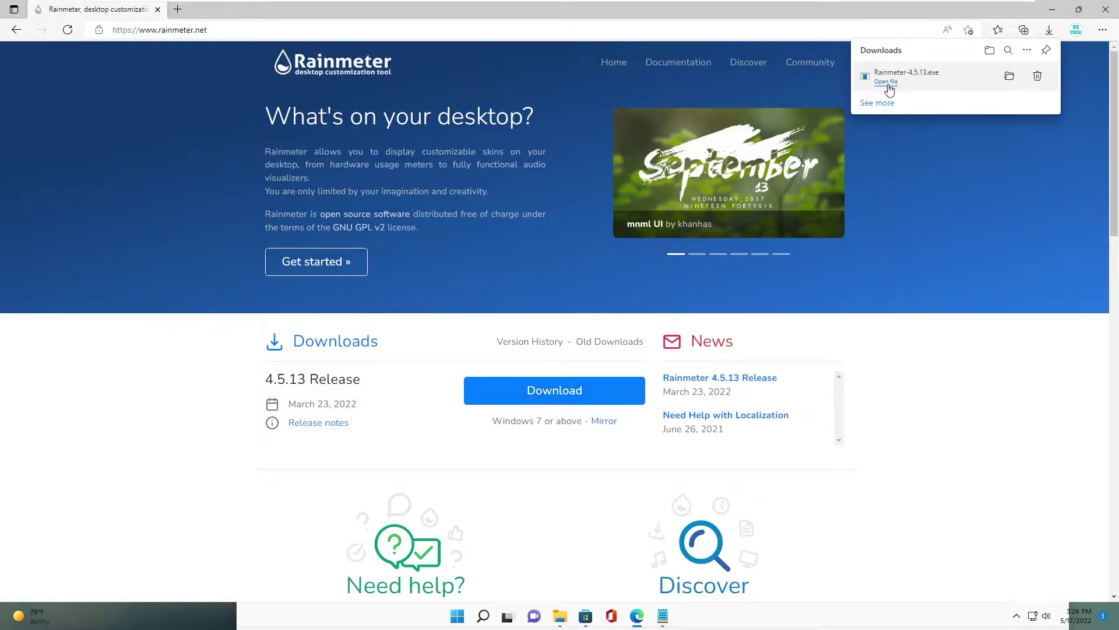
pyautogui.click(887, 82)
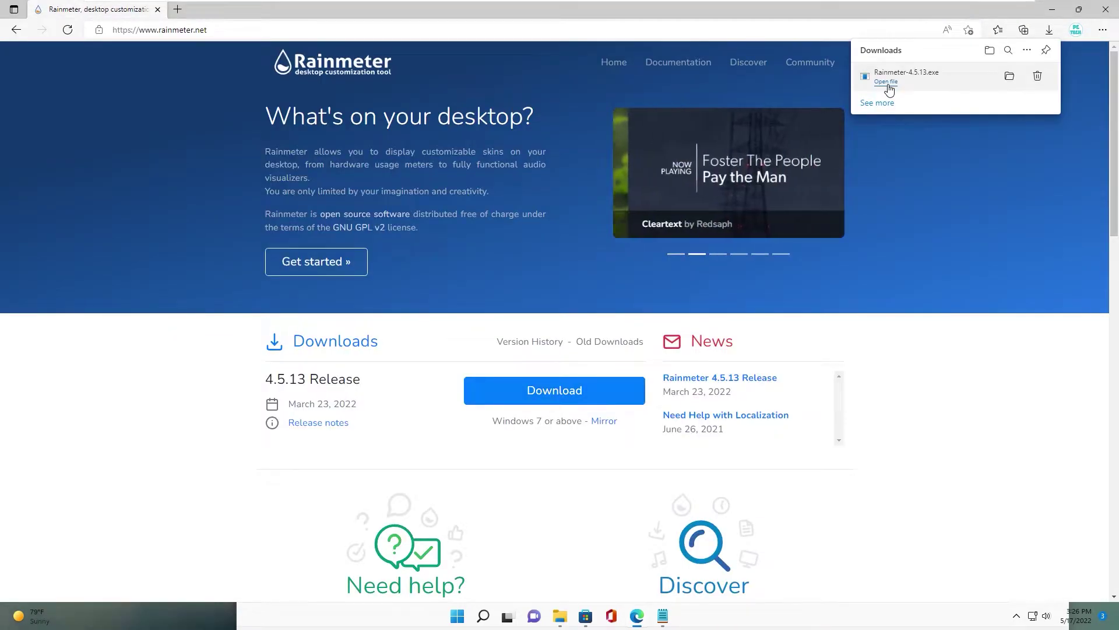
pyautogui.click(572, 338)
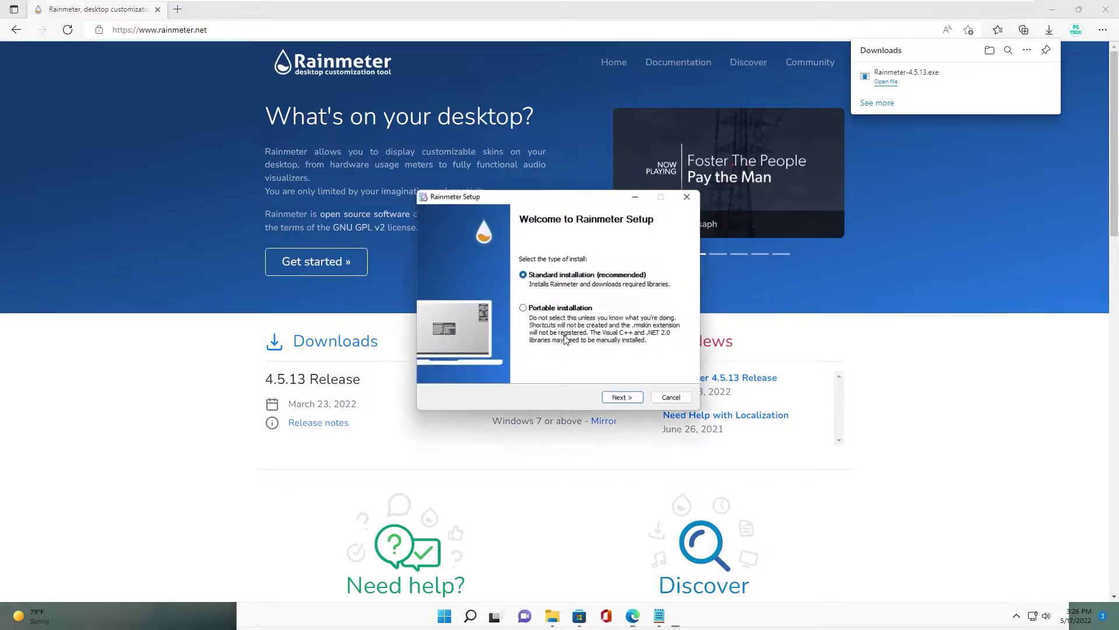
pyautogui.click(624, 401)
pyautogui.click(625, 401)
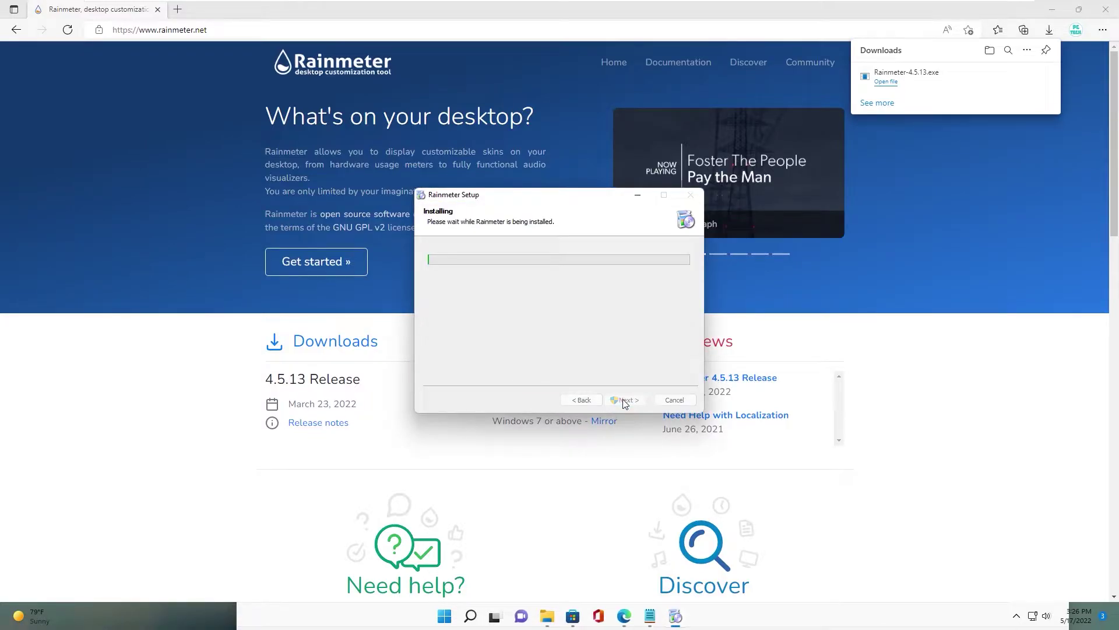
pyautogui.click(524, 407)
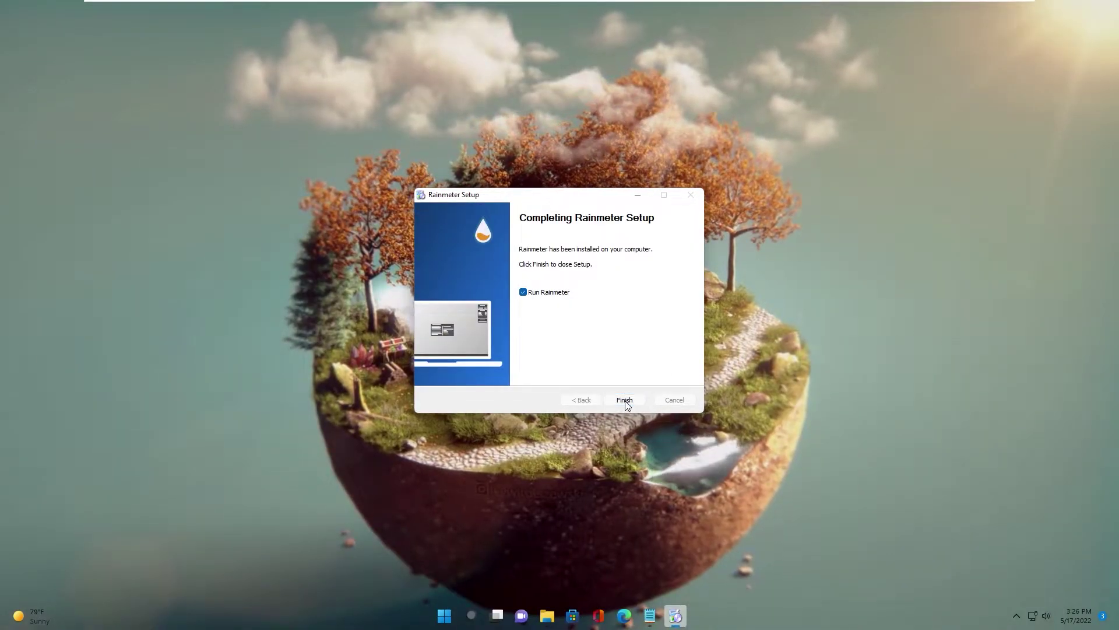
pyautogui.click(625, 401)
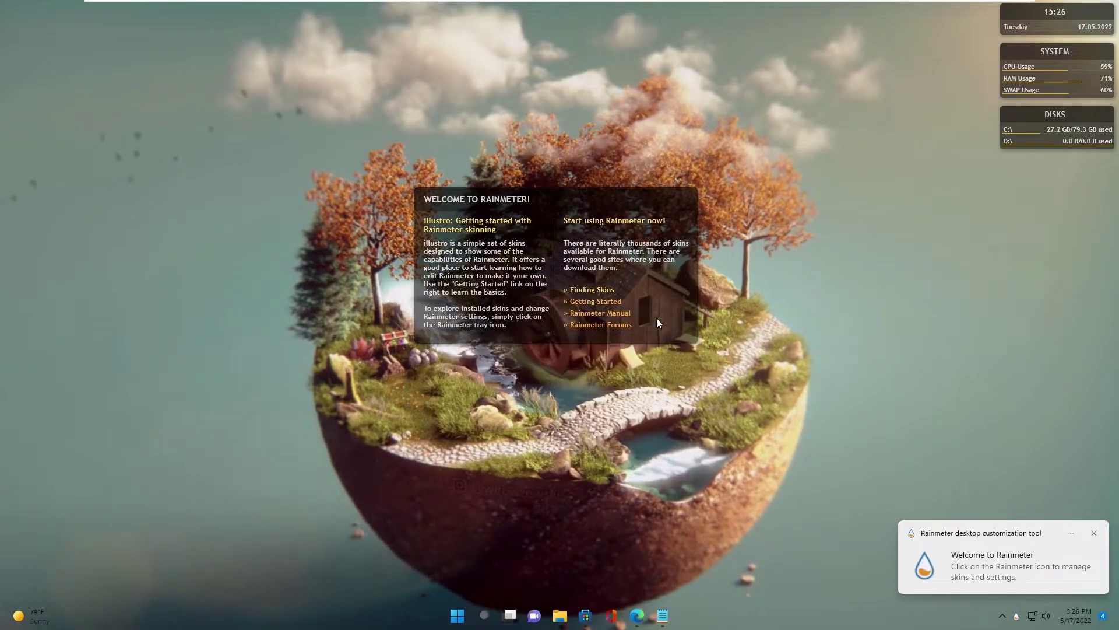
# - Unload the default welcome, clock, System and Disks skins, then return to the Notepad links
pyautogui.rightClick(660, 330)
pyautogui.click(700, 464)
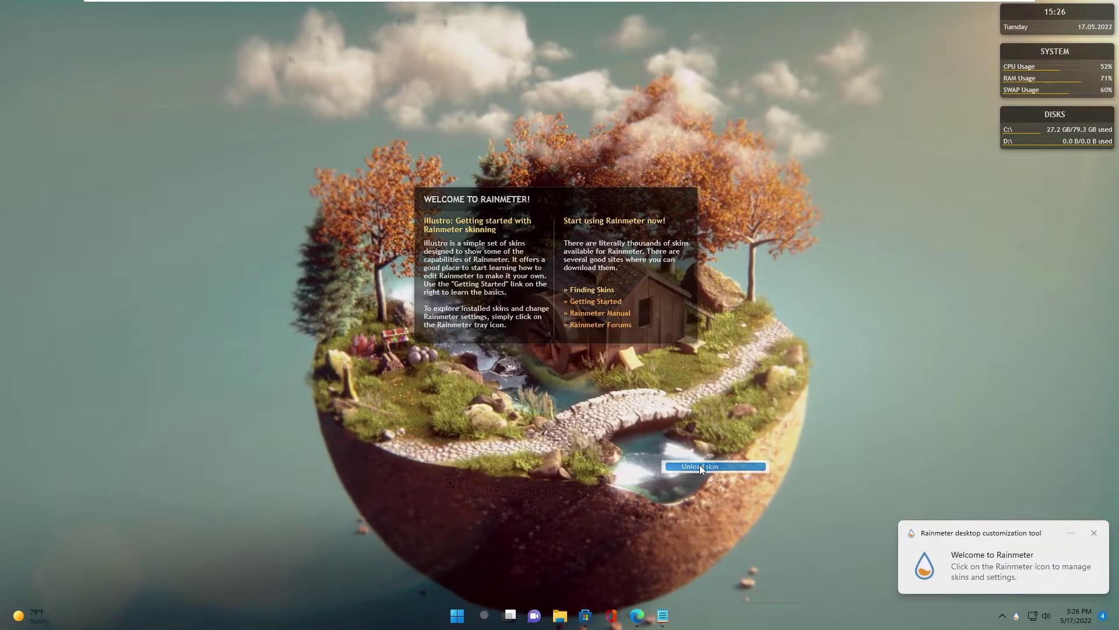
pyautogui.rightClick(1017, 16)
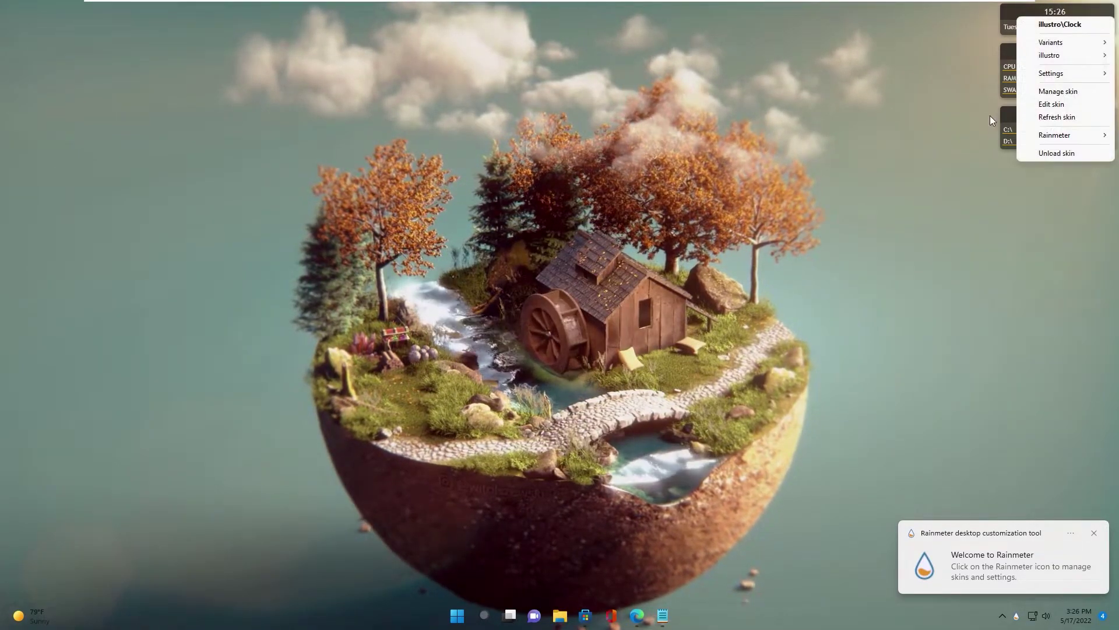
pyautogui.click(1041, 154)
pyautogui.rightClick(1019, 54)
pyautogui.click(1032, 192)
pyautogui.rightClick(1019, 112)
pyautogui.click(1043, 249)
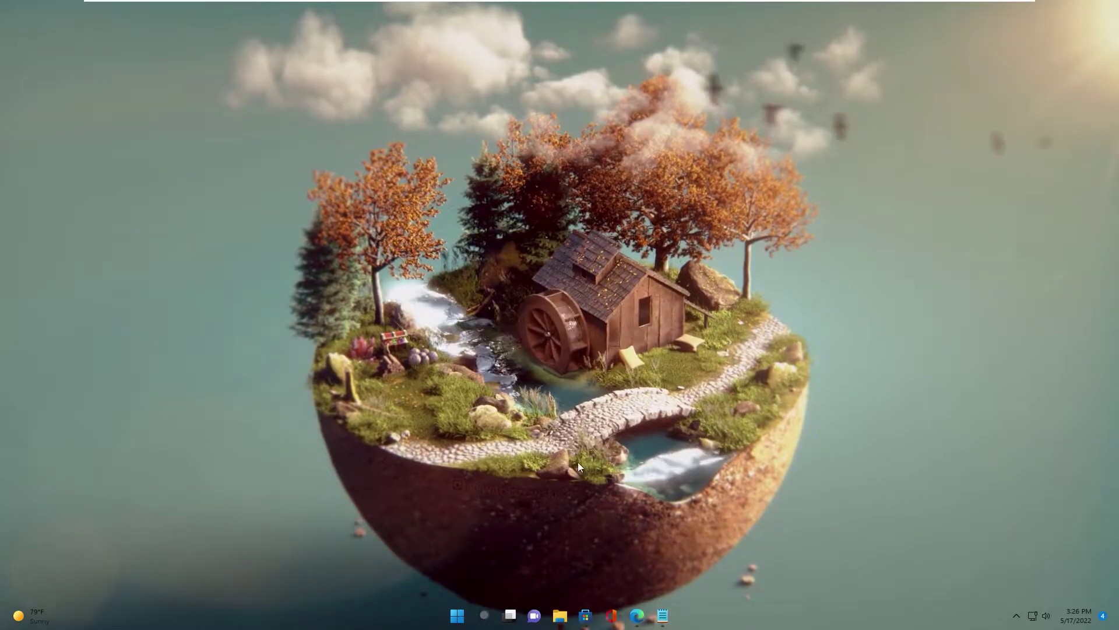
pyautogui.click(662, 616)
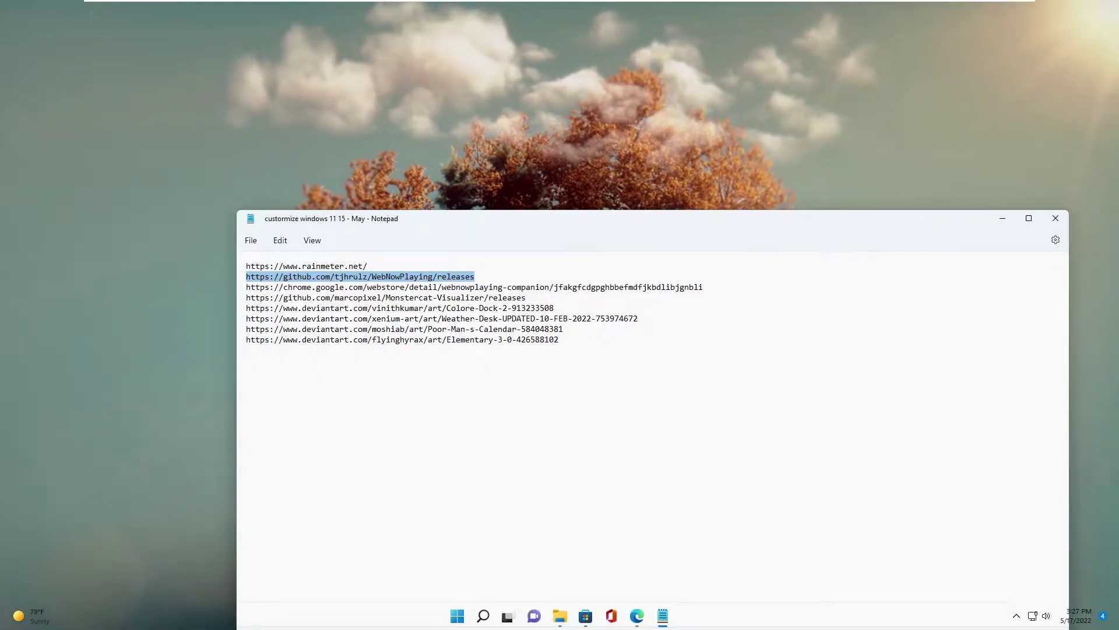
# - Open the WebNowPlaying GitHub releases page in a new tab and download WebNowPlaying_0.5.0.rmskin
pyautogui.click(637, 616)
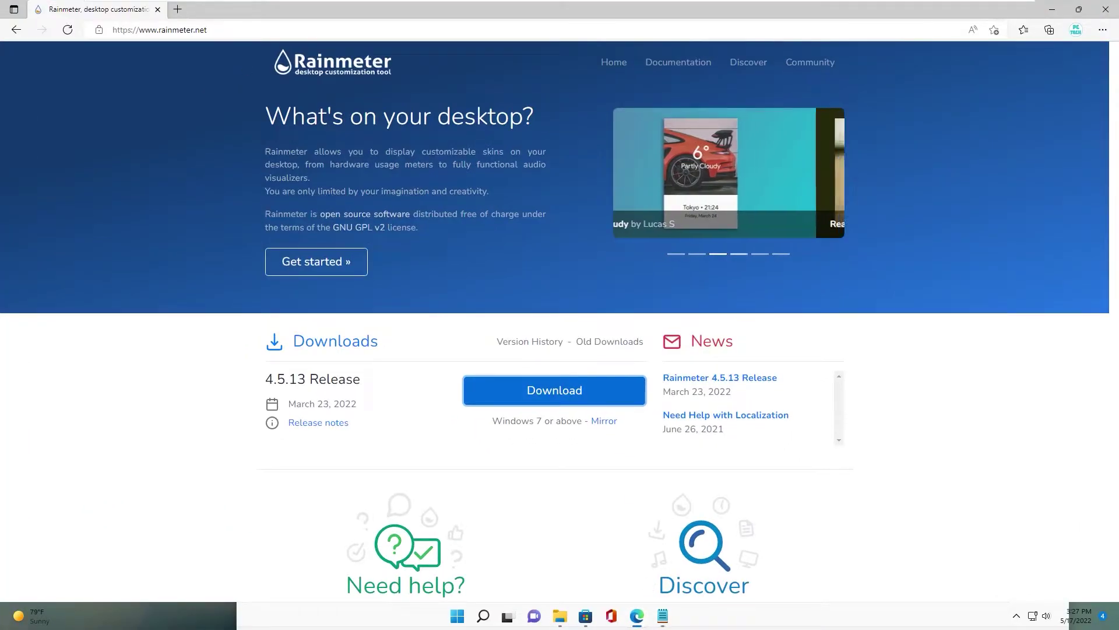
pyautogui.click(178, 9)
pyautogui.write('https://github.com/tjhrulz/WebNowPlaying/releases')
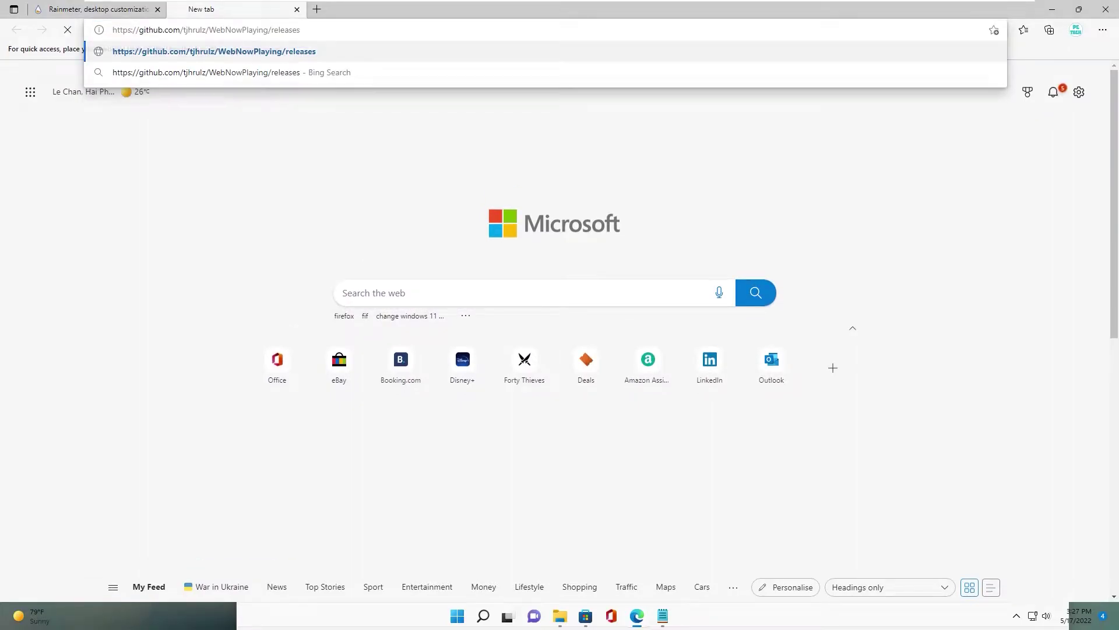
pyautogui.press('Return')
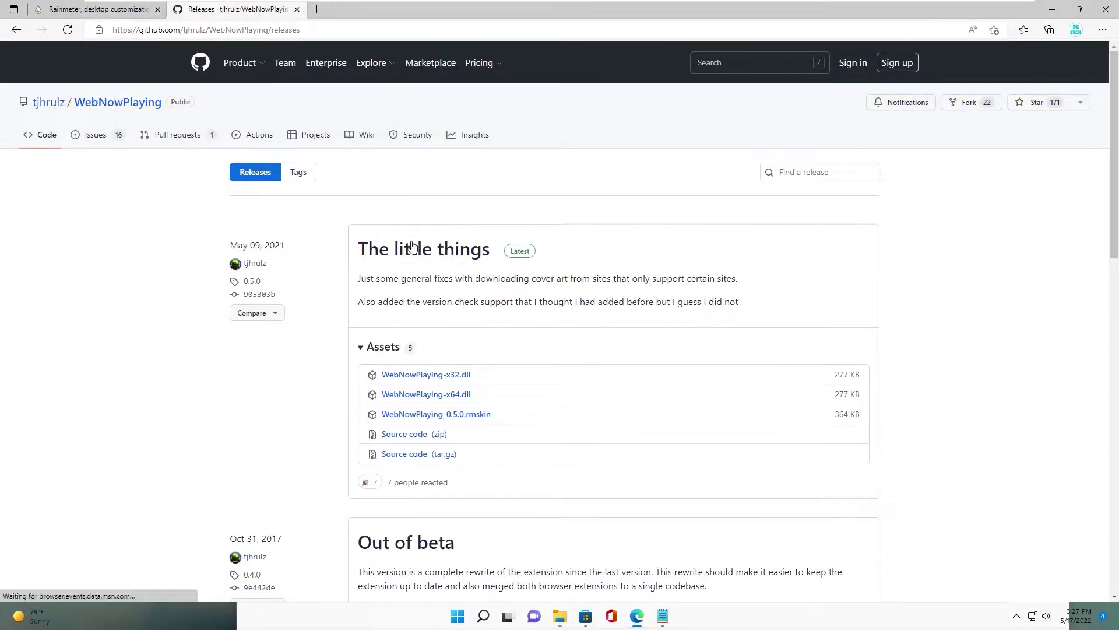
pyautogui.scroll(-3, 327, 295)
pyautogui.scroll(3, 327, 307)
pyautogui.scroll(-1, 433, 338)
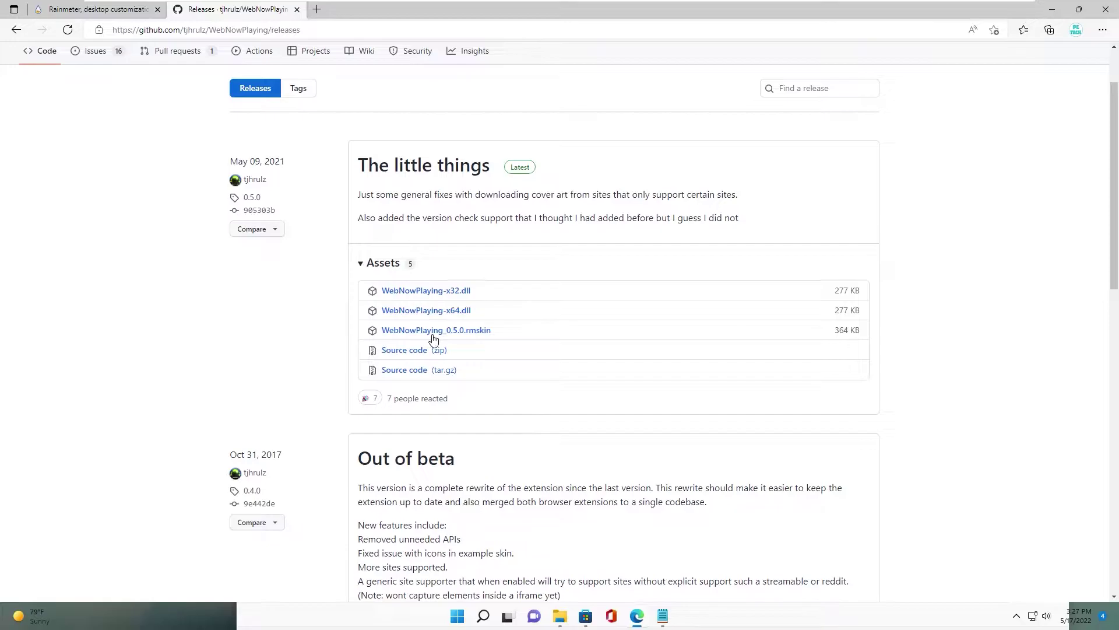
pyautogui.click(433, 333)
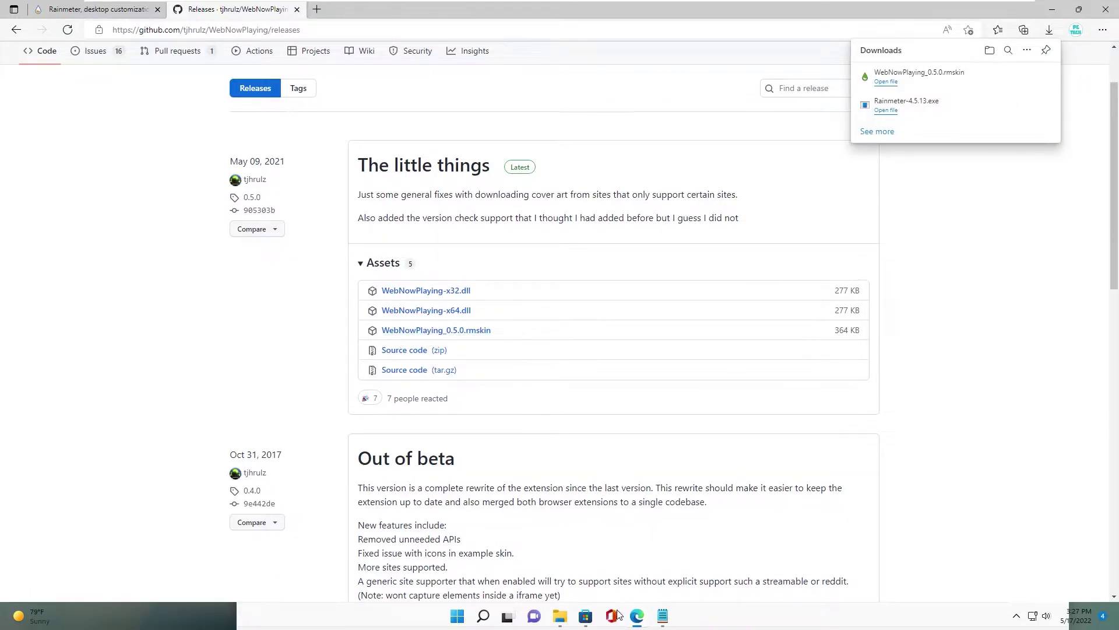
pyautogui.click(663, 617)
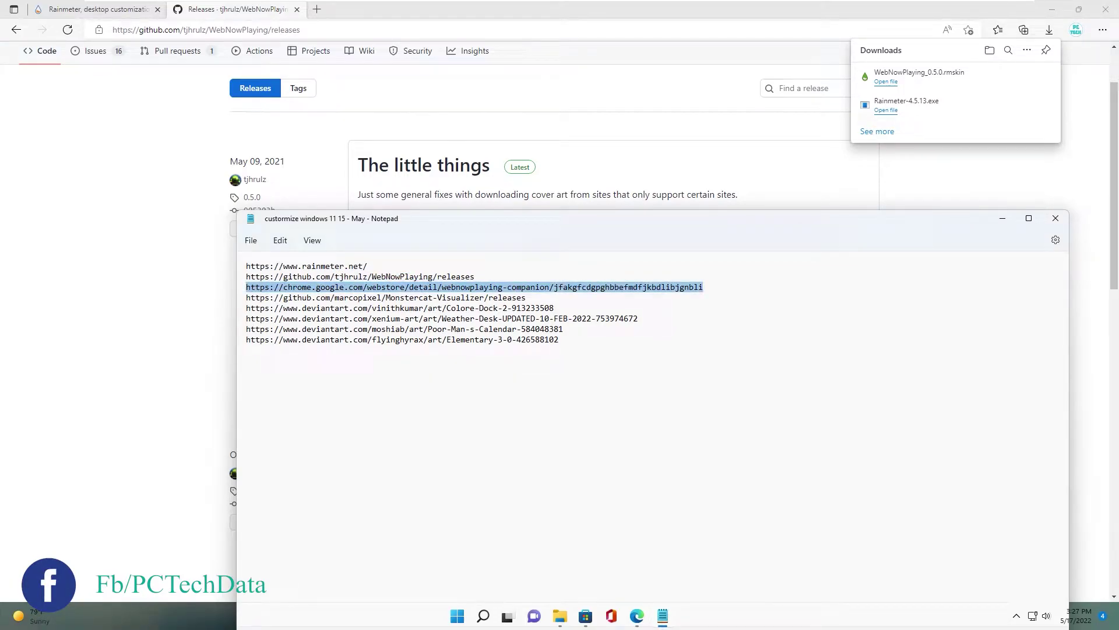
pyautogui.click(317, 9)
# - Allow extensions from other stores and add WebNowPlaying Companion to Edge from the Chrome Web Store
pyautogui.hotkey('ctrl', 'v')
pyautogui.press('Return')
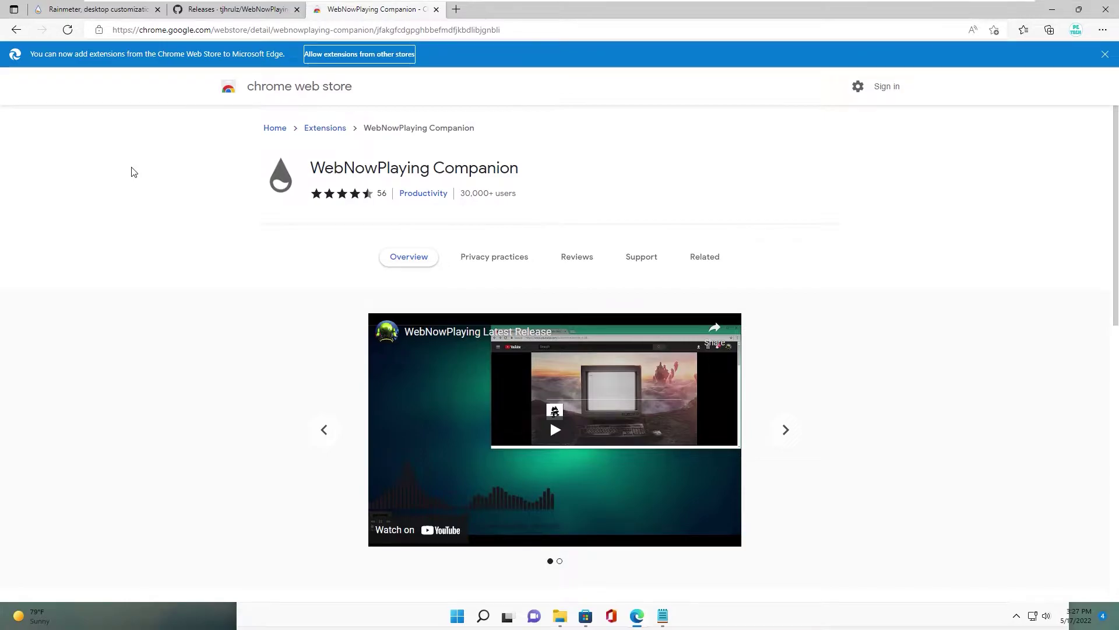
pyautogui.click(351, 55)
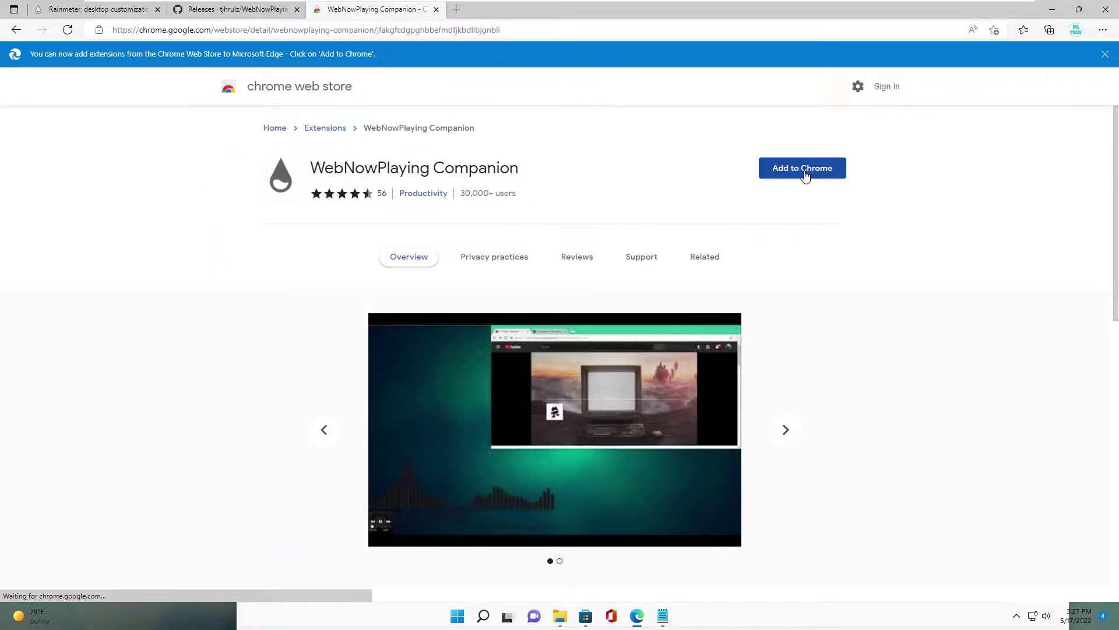
pyautogui.click(803, 172)
pyautogui.click(577, 126)
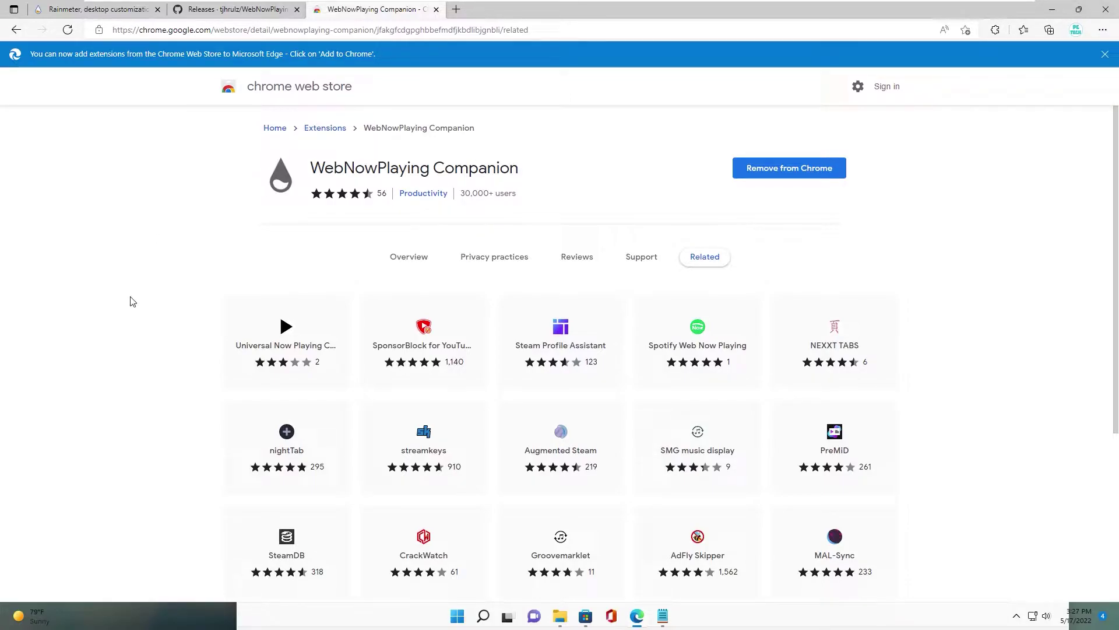
# - Copy the Monstercat Visualizer releases link from the notes into a fresh browser tab
pyautogui.click(662, 616)
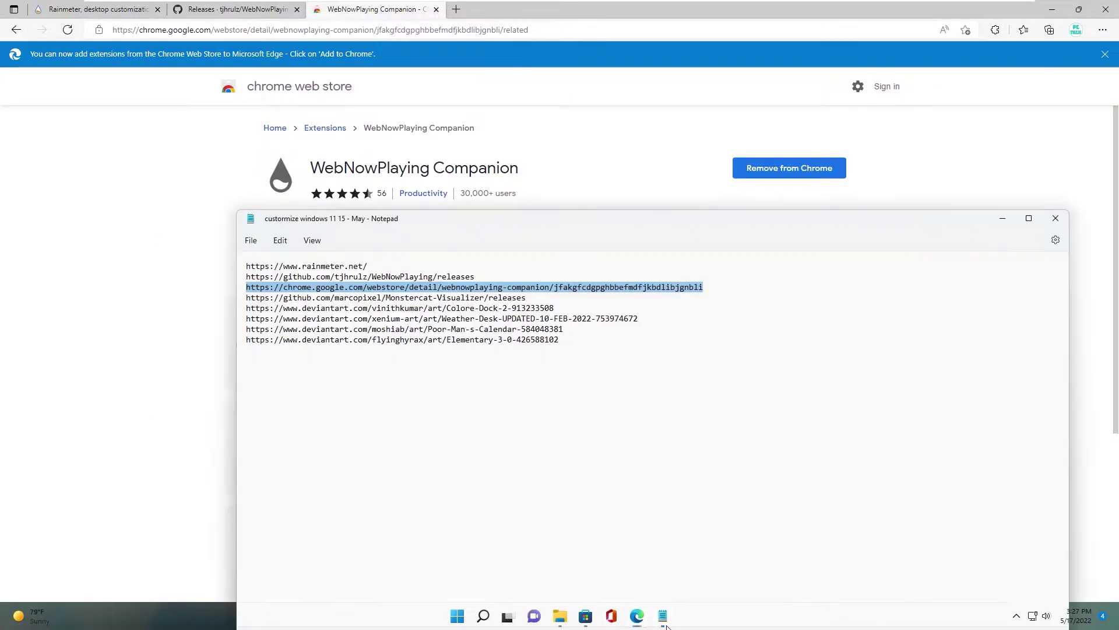
pyautogui.press('Right')
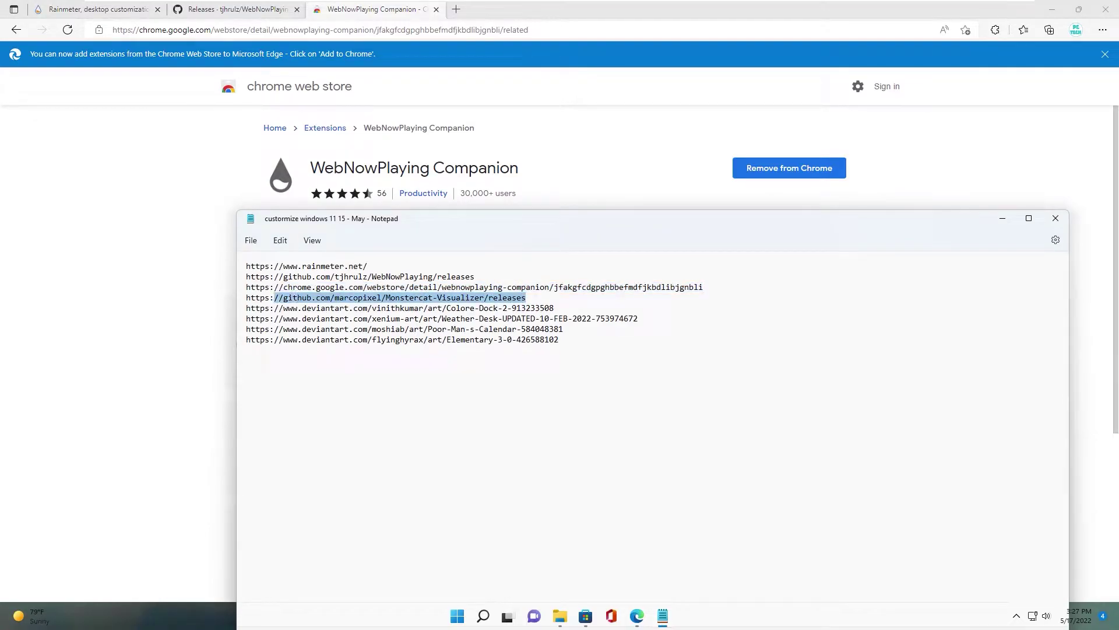
pyautogui.click(460, 10)
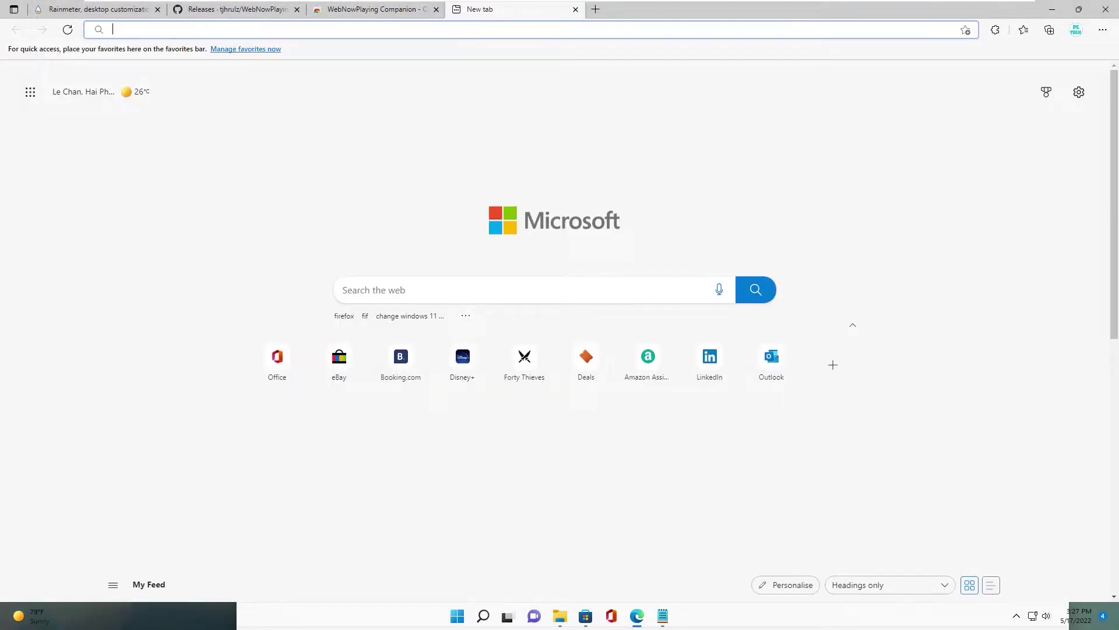
# - Download the Monstercat Visualizer 2.1.0 rmskin from its releases page
pyautogui.hotkey('ctrl', 'v')
pyautogui.press('Return')
pyautogui.scroll(-10, 458, 343)
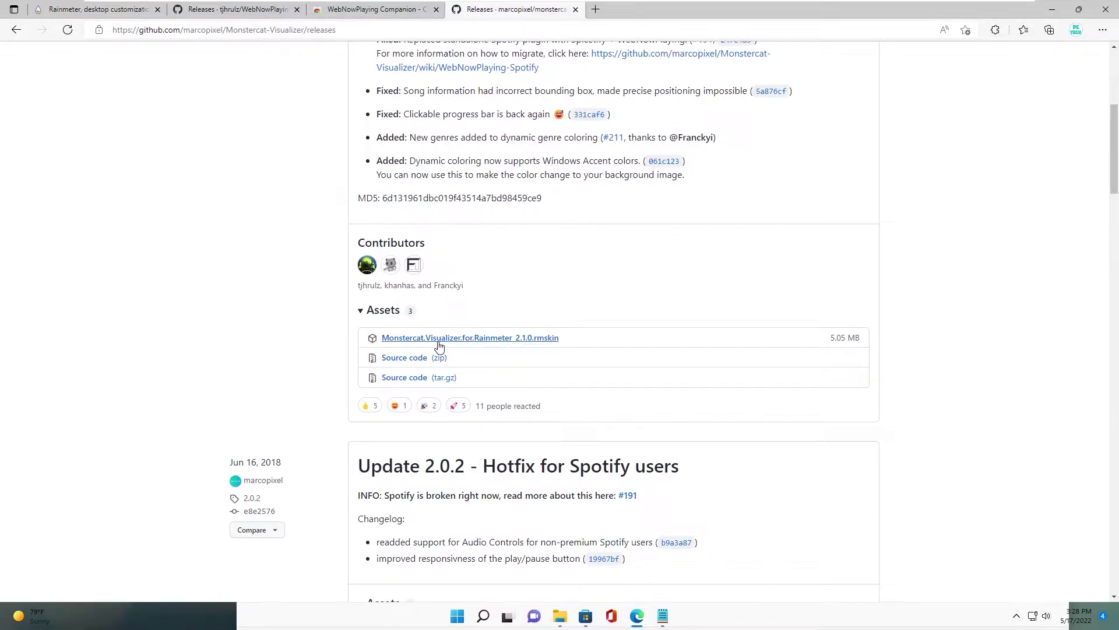
pyautogui.click(439, 339)
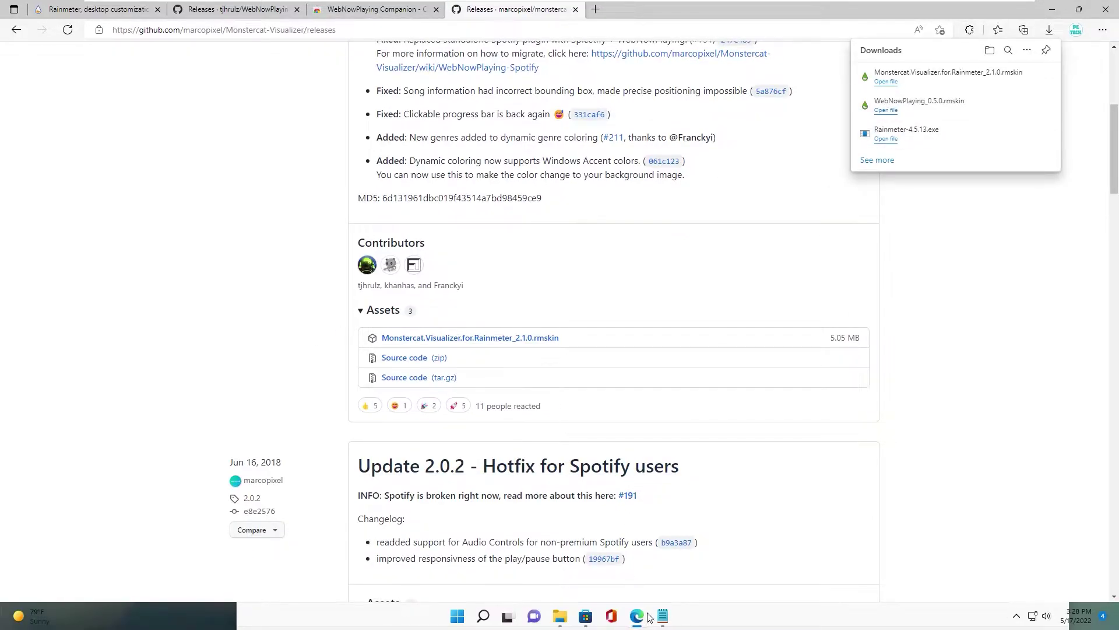
# - Open the Colore Dock - 2 DeviantArt page, log in, and download the skin
pyautogui.click(666, 616)
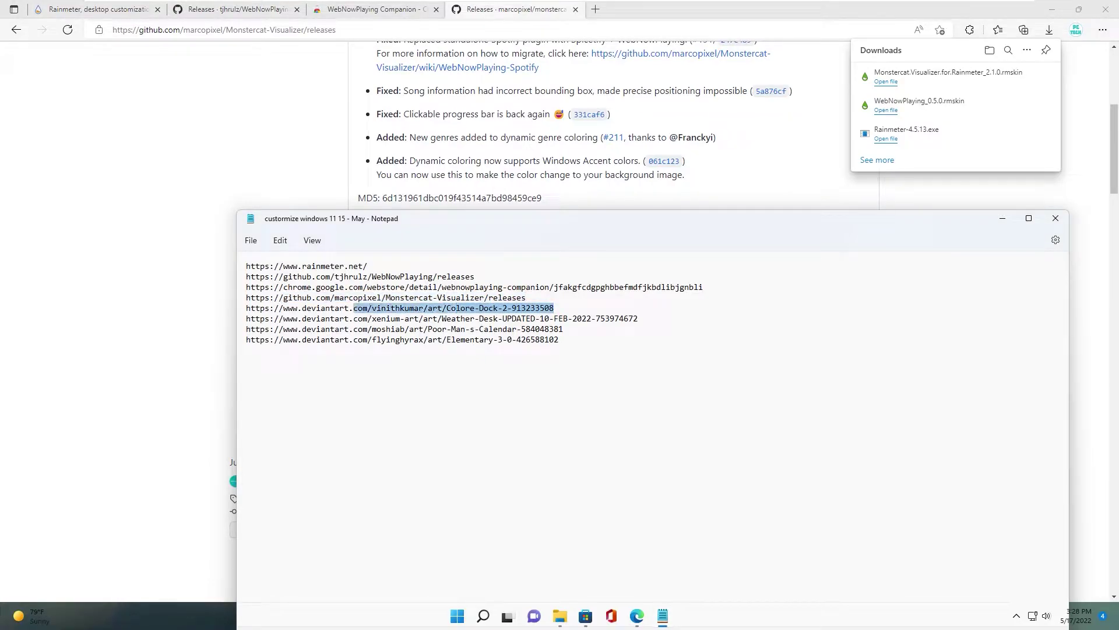
pyautogui.click(593, 10)
pyautogui.hotkey('ctrl', 'v')
pyautogui.press('Return')
pyautogui.moveTo(890, 86)
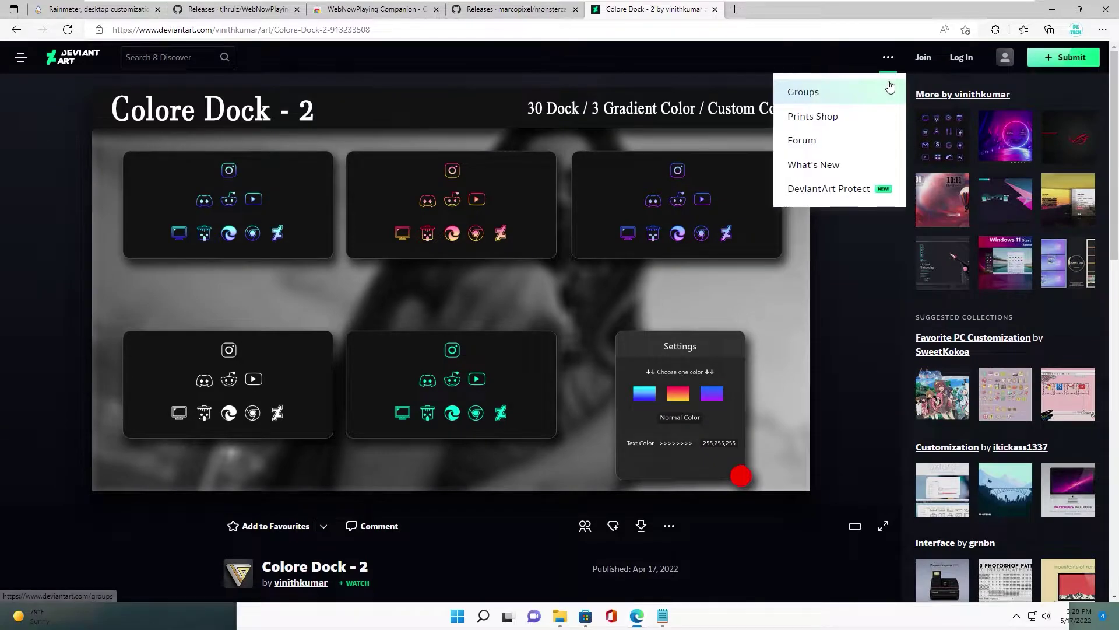
pyautogui.click(962, 58)
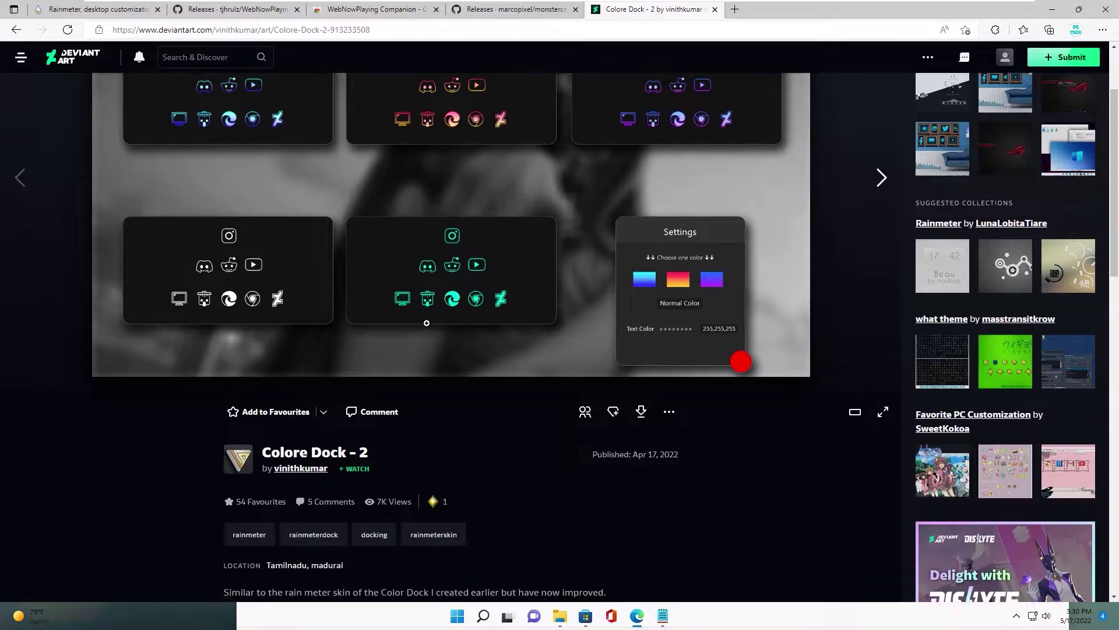
pyautogui.scroll(-1, 98, 367)
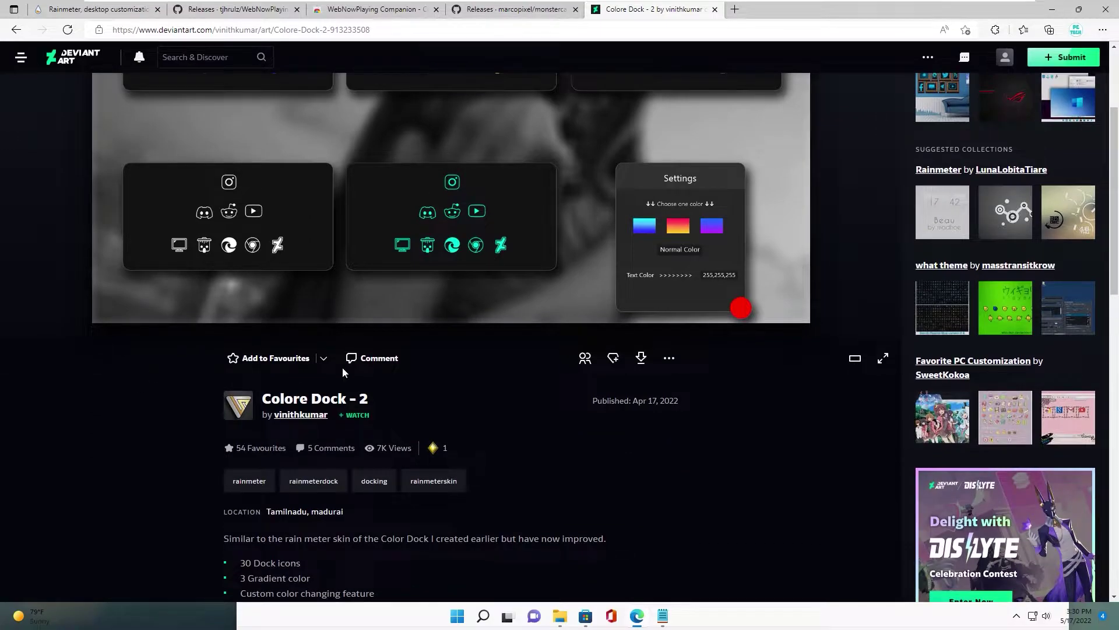
pyautogui.click(643, 359)
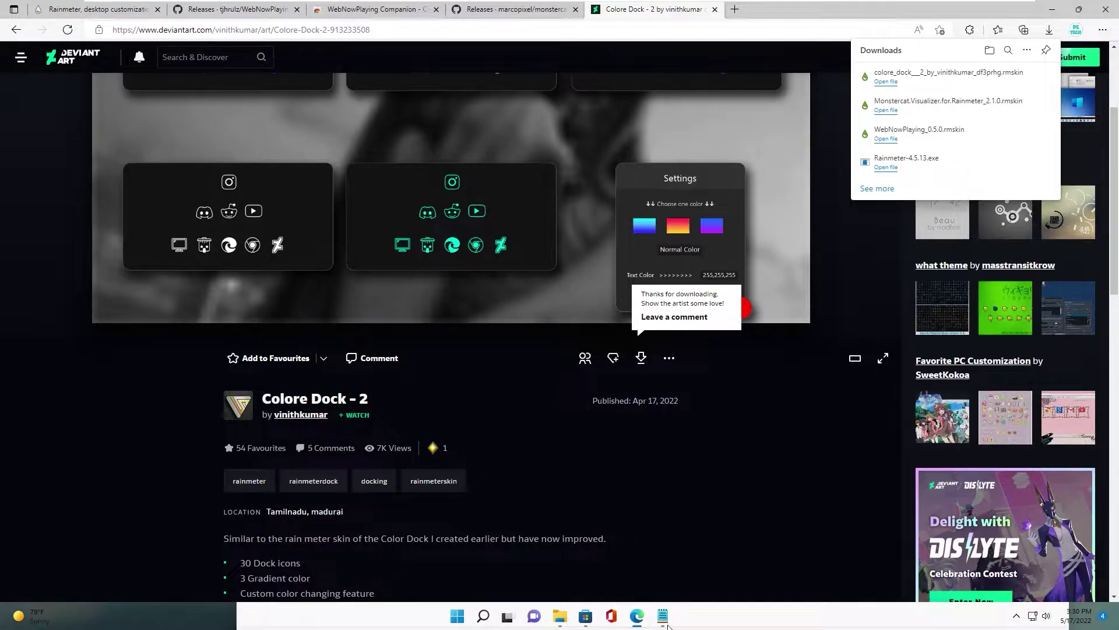
# - Paste the copied Weather Desk link into a new browser tab
pyautogui.click(664, 623)
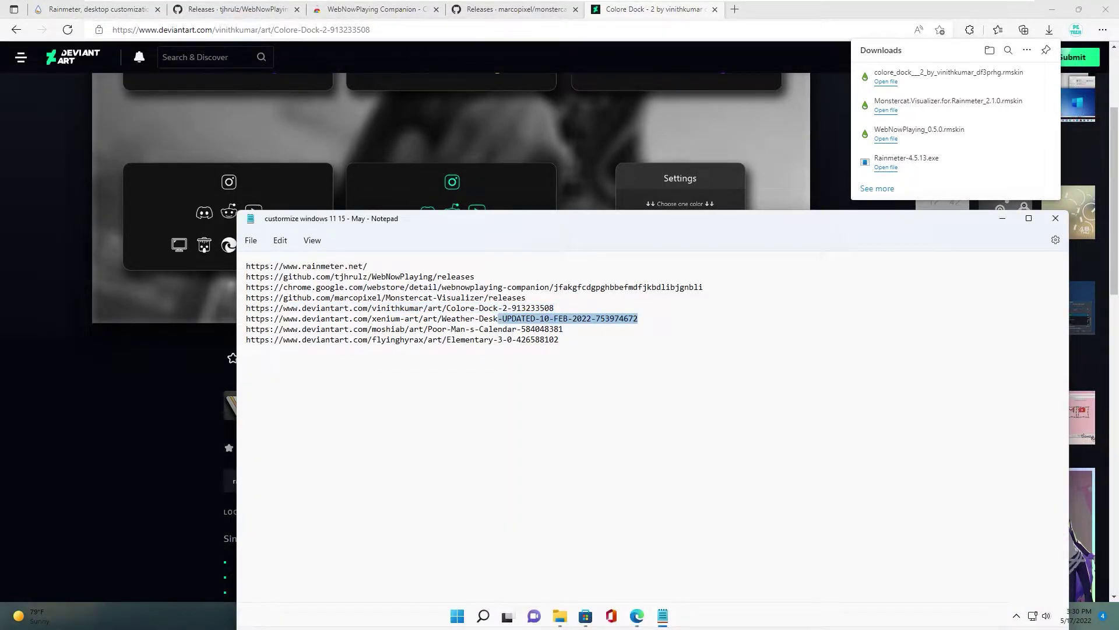
pyautogui.click(734, 9)
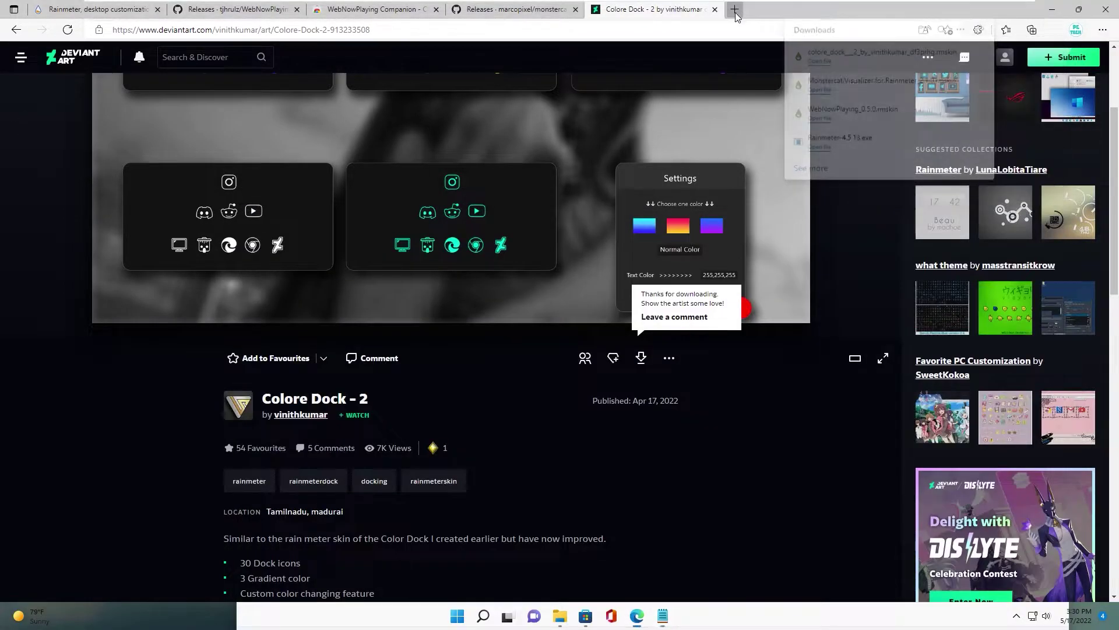
pyautogui.hotkey('ctrl', 'v')
# - Download the Weather Desk skin from its DeviantArt page
pyautogui.press('Return')
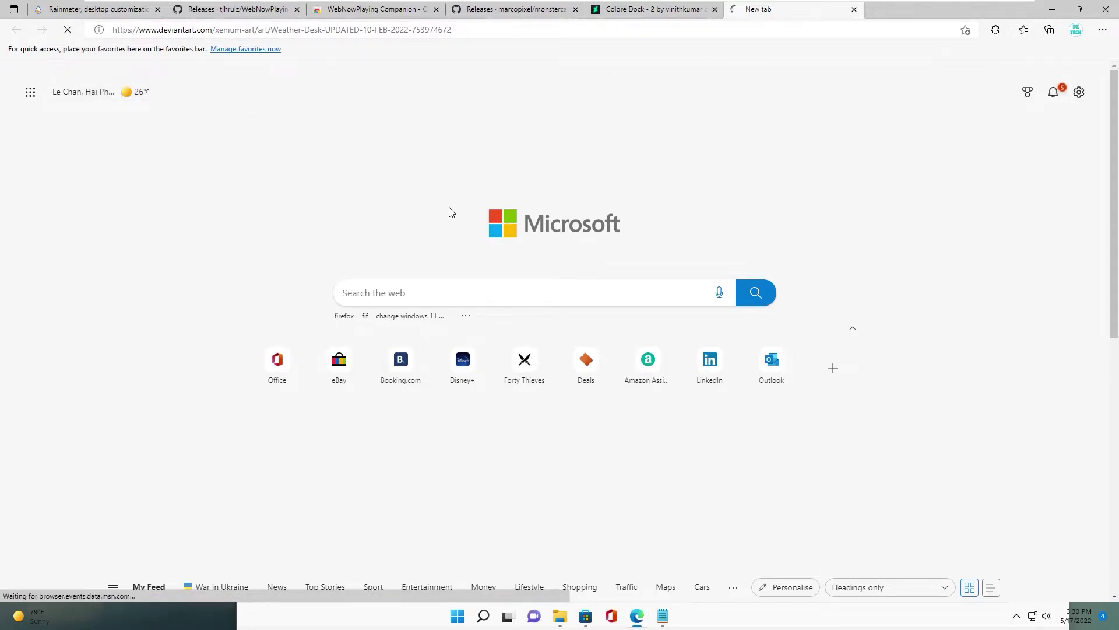
pyautogui.scroll(-2, 460, 299)
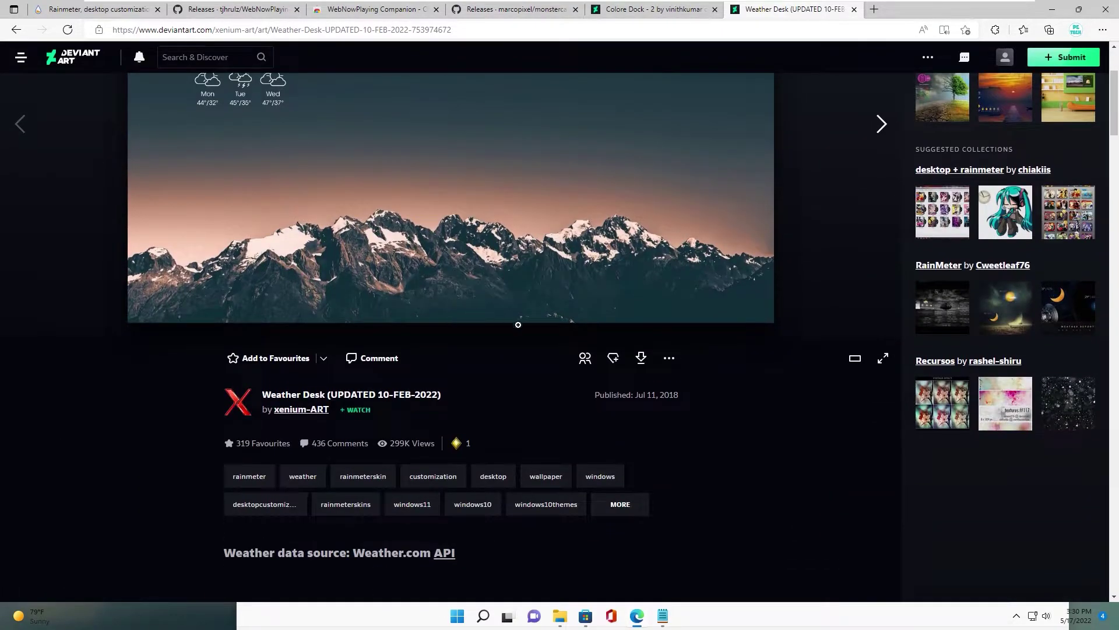
pyautogui.click(642, 359)
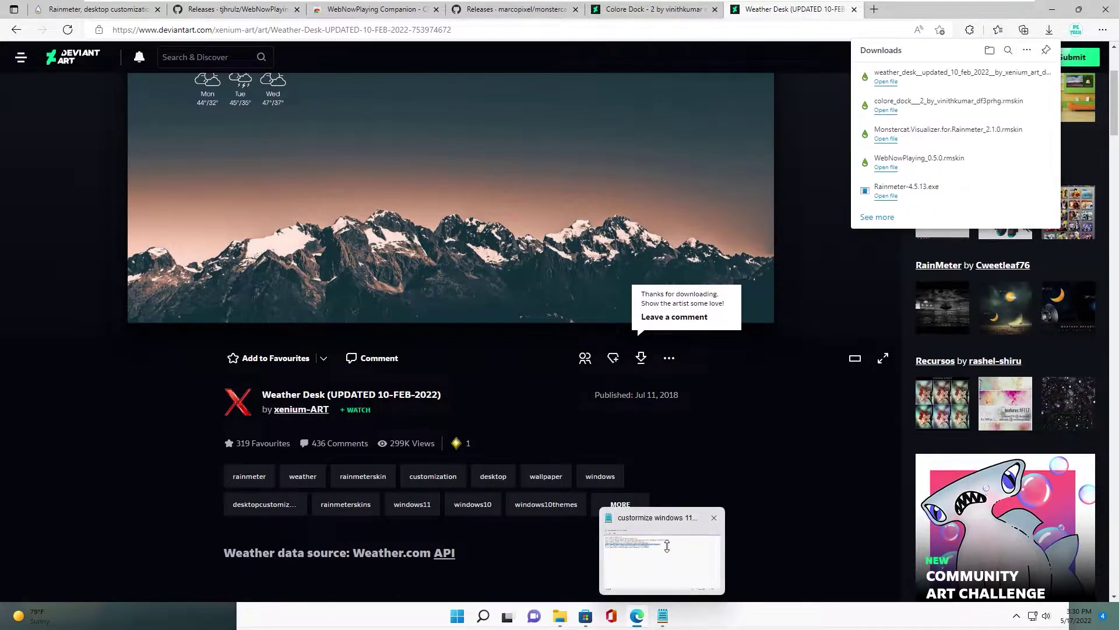
# - Open the Poor Man's Calendar page in a new tab and download the skin
pyautogui.click(662, 618)
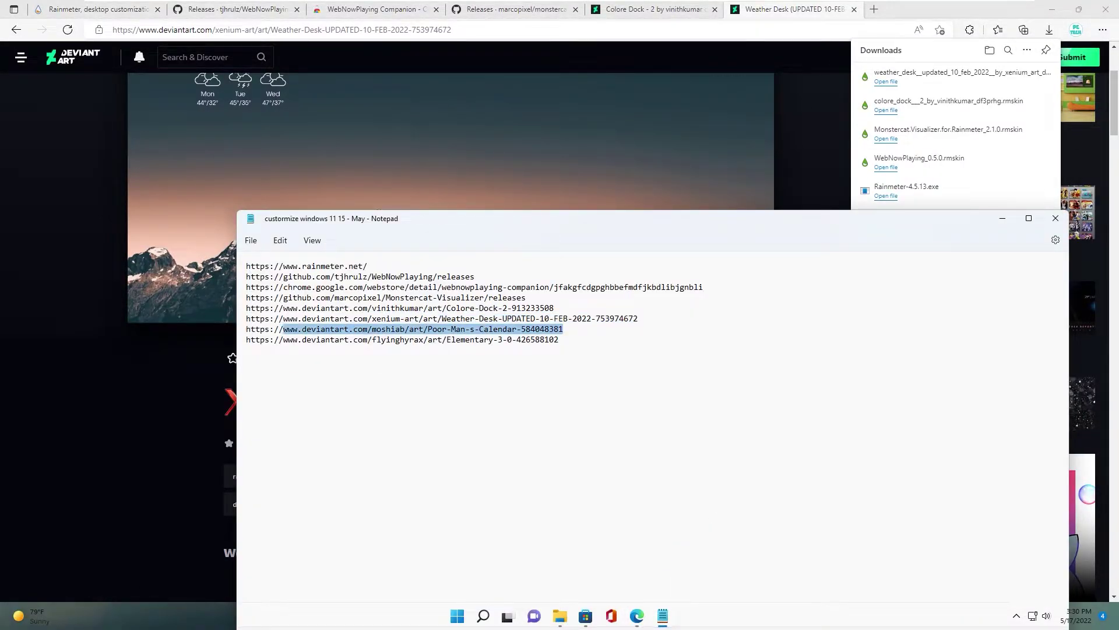
pyautogui.click(842, 14)
pyautogui.hotkey('ctrl', 't')
pyautogui.write('https://www.deviantart.com/moshiab/art/Poor-Man-s-Calendar-584048381')
pyautogui.press('Return')
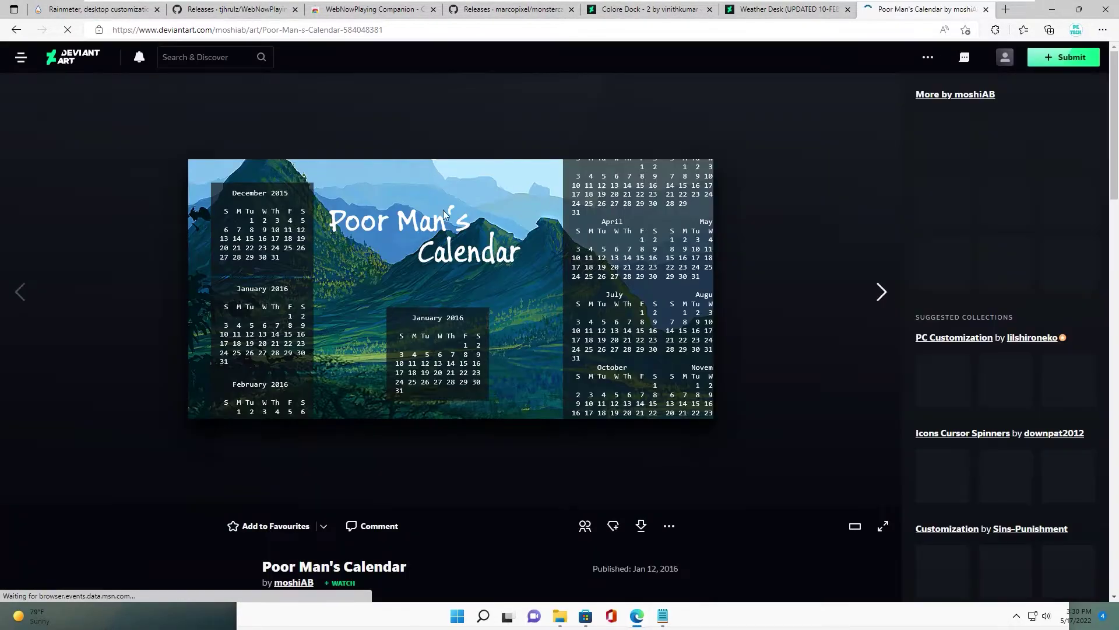
pyautogui.scroll(-2, 541, 310)
pyautogui.click(641, 358)
# - Copy the Elementary 3.0 link, download that skin, and open the Downloads folder
pyautogui.click(663, 616)
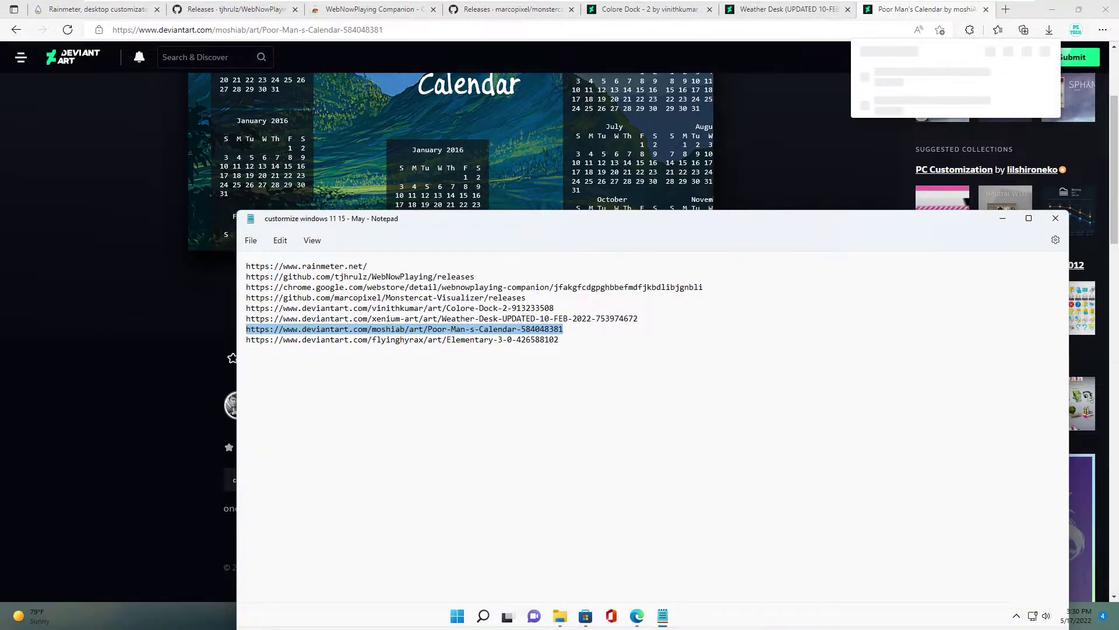
pyautogui.moveTo(559, 340); pyautogui.dragTo(270, 339)
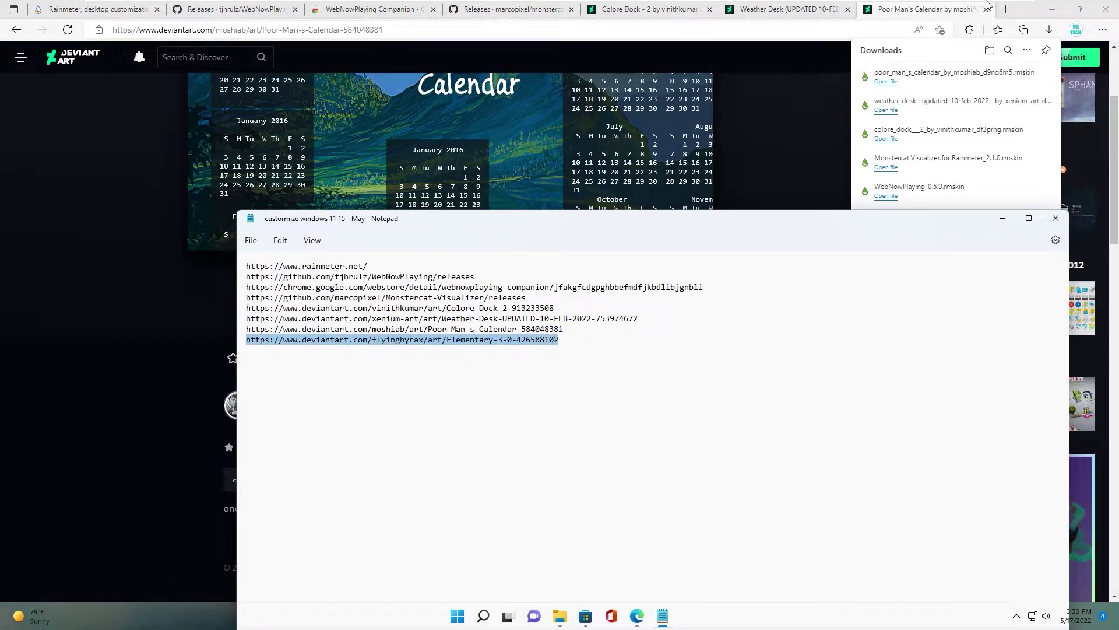
pyautogui.click(1004, 9)
pyautogui.hotkey('ctrl', 'v')
pyautogui.press('Return')
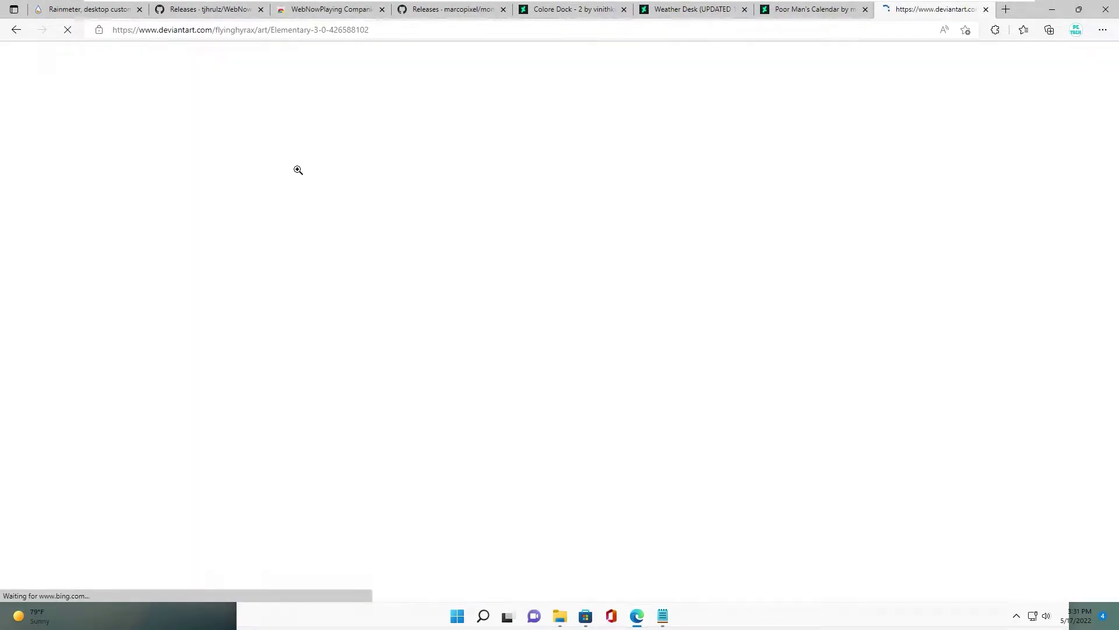
pyautogui.scroll(-3, 630, 326)
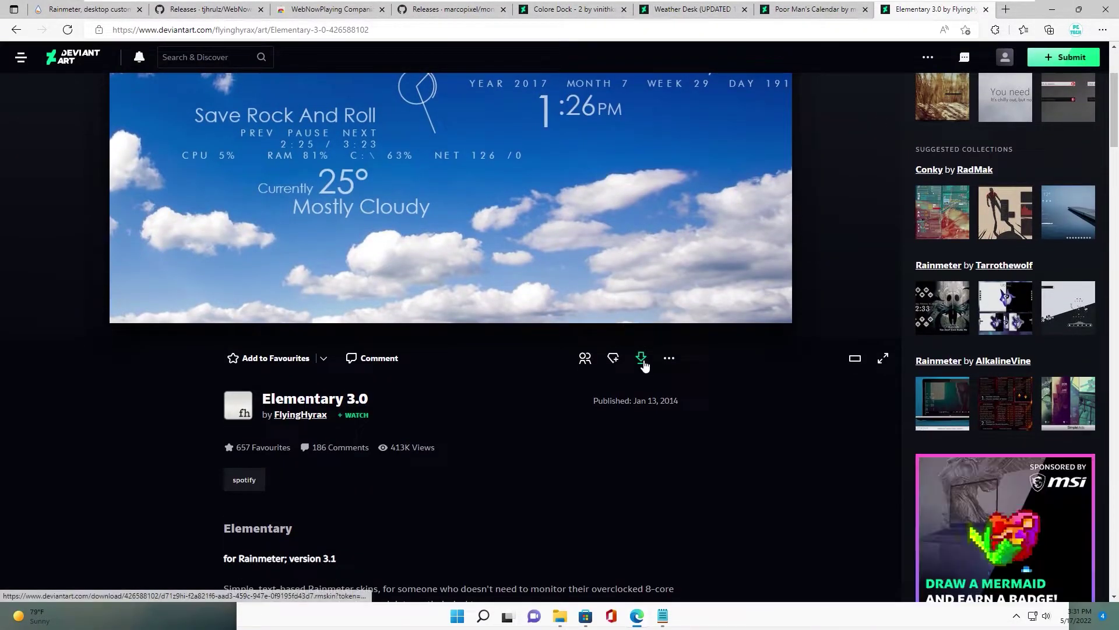
pyautogui.click(641, 358)
pyautogui.scroll(1, 496, 309)
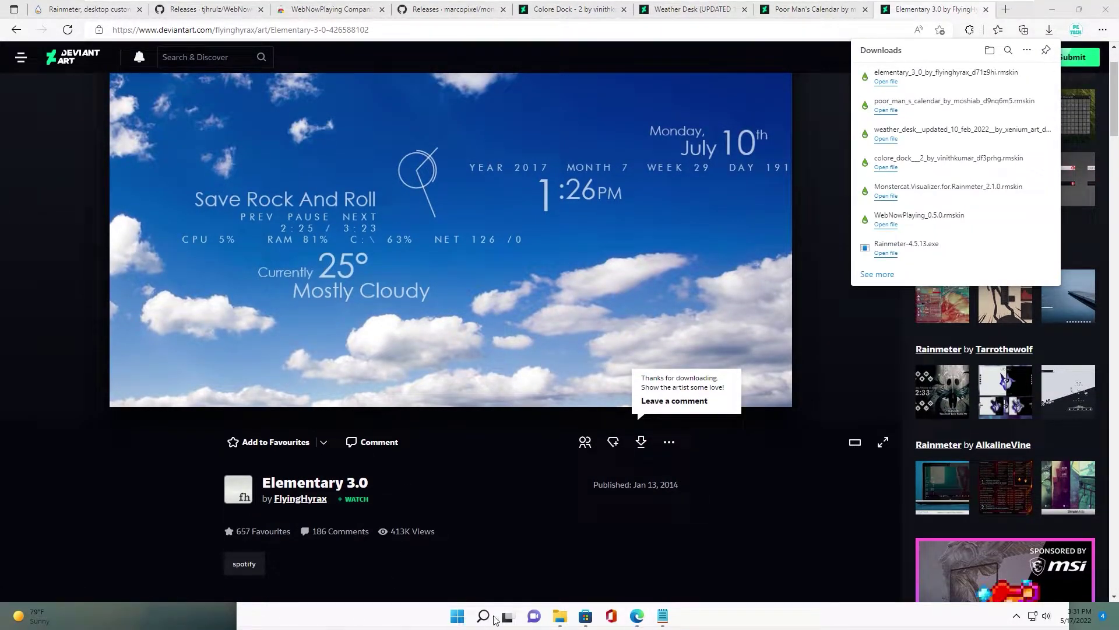
pyautogui.click(560, 617)
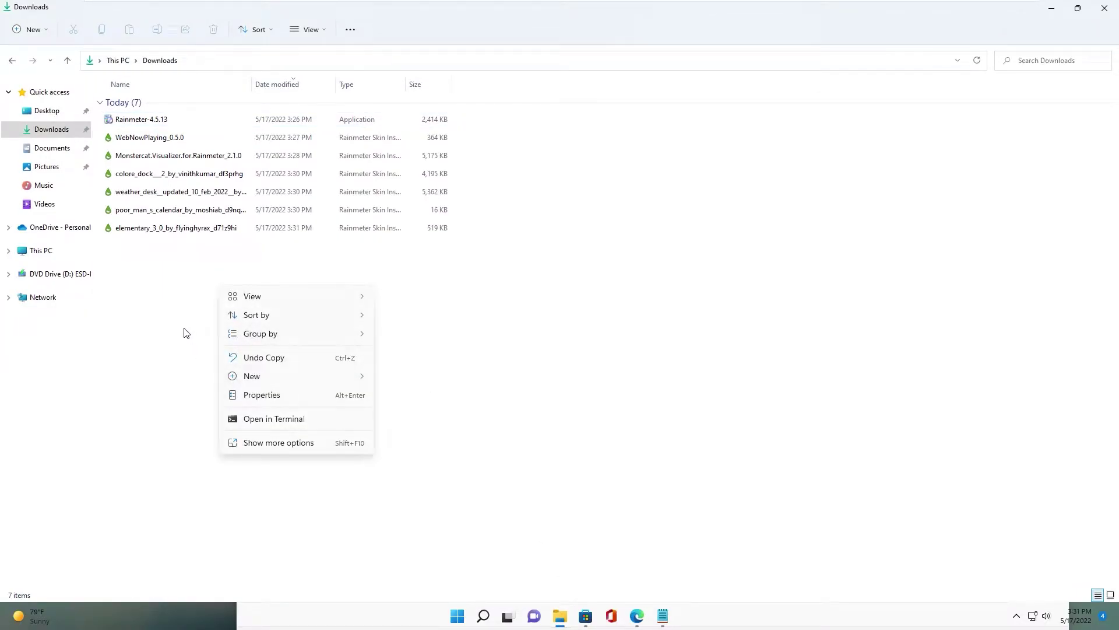
# - Widen the Downloads Name column to show full file names
pyautogui.click(171, 283)
pyautogui.rightClick(171, 290)
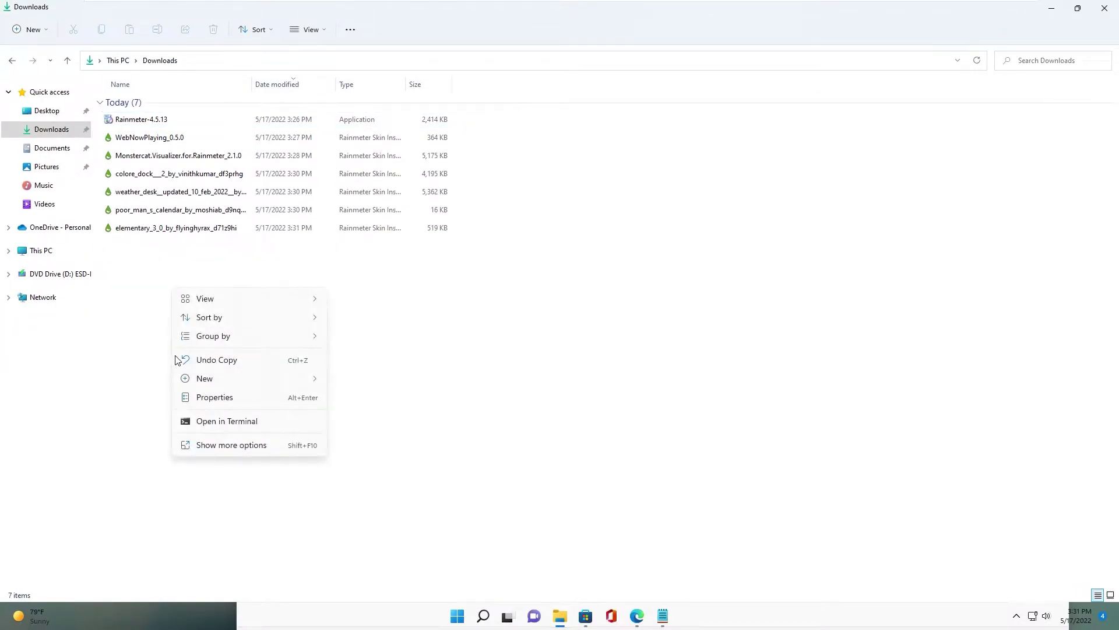
pyautogui.click(149, 355)
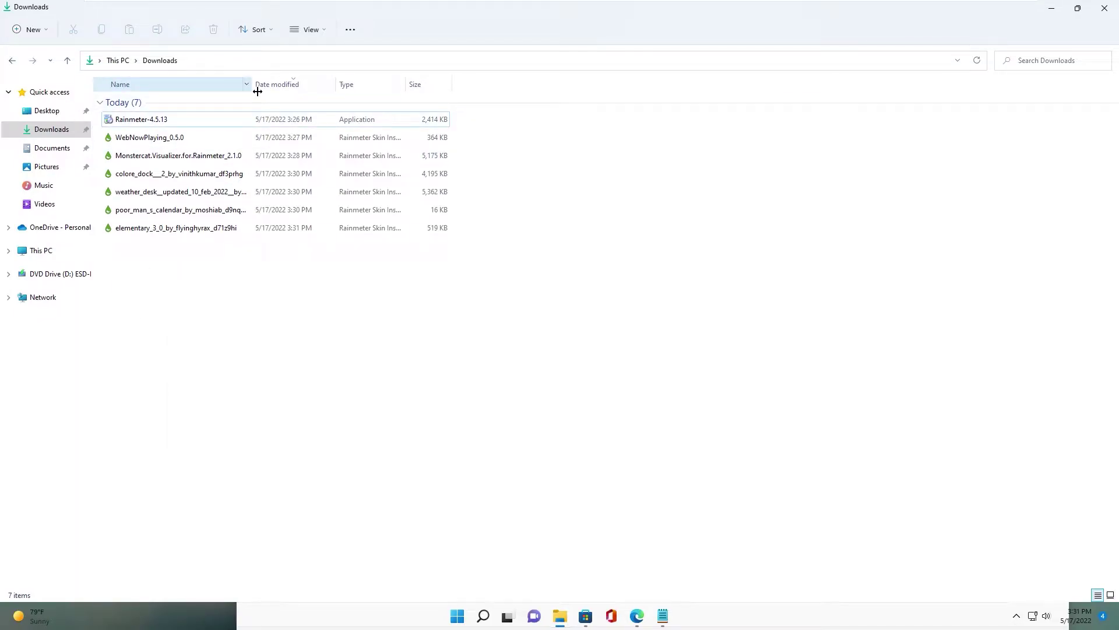
pyautogui.moveTo(253, 87); pyautogui.dragTo(359, 88)
# - Install the WebNowPlaying_0.5.0 skin and plugin from its .rmskin package
pyautogui.doubleClick(140, 140)
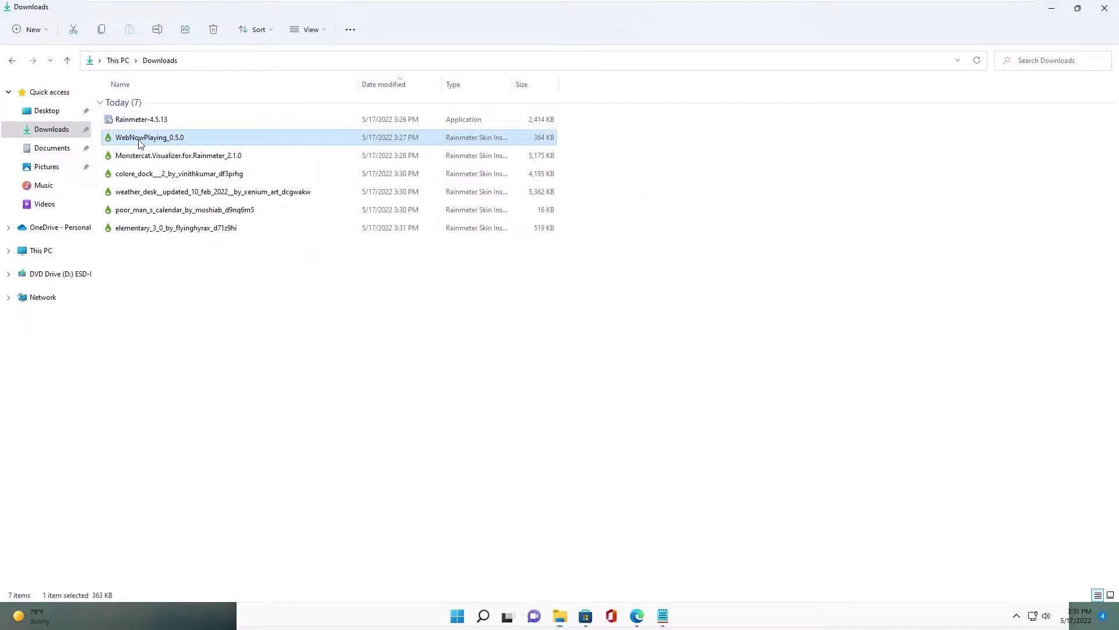
pyautogui.click(601, 397)
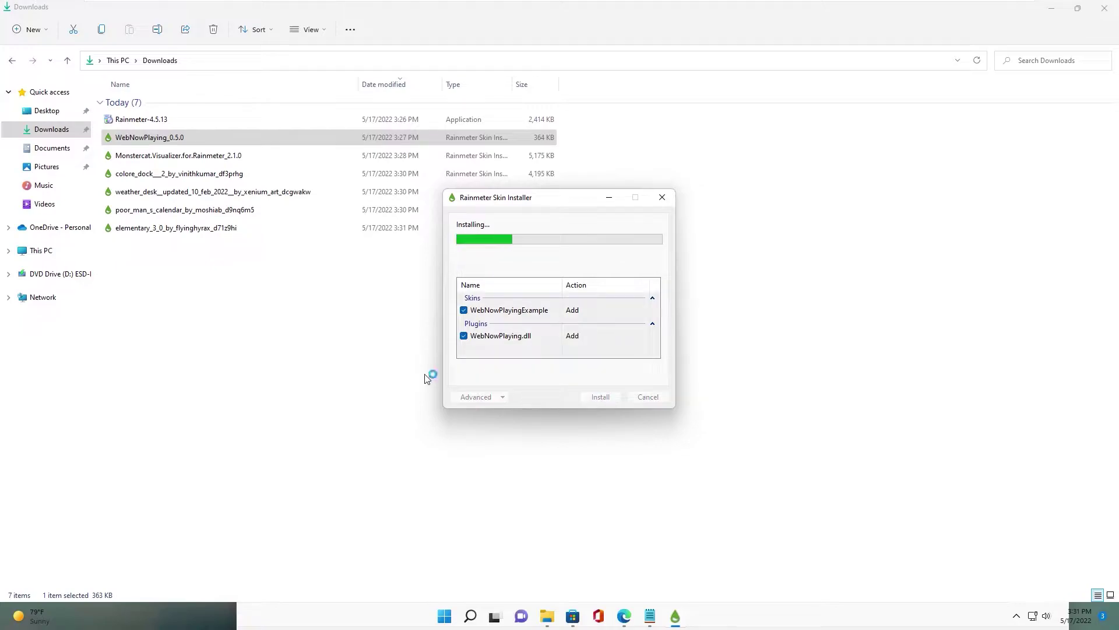
pyautogui.click(401, 301)
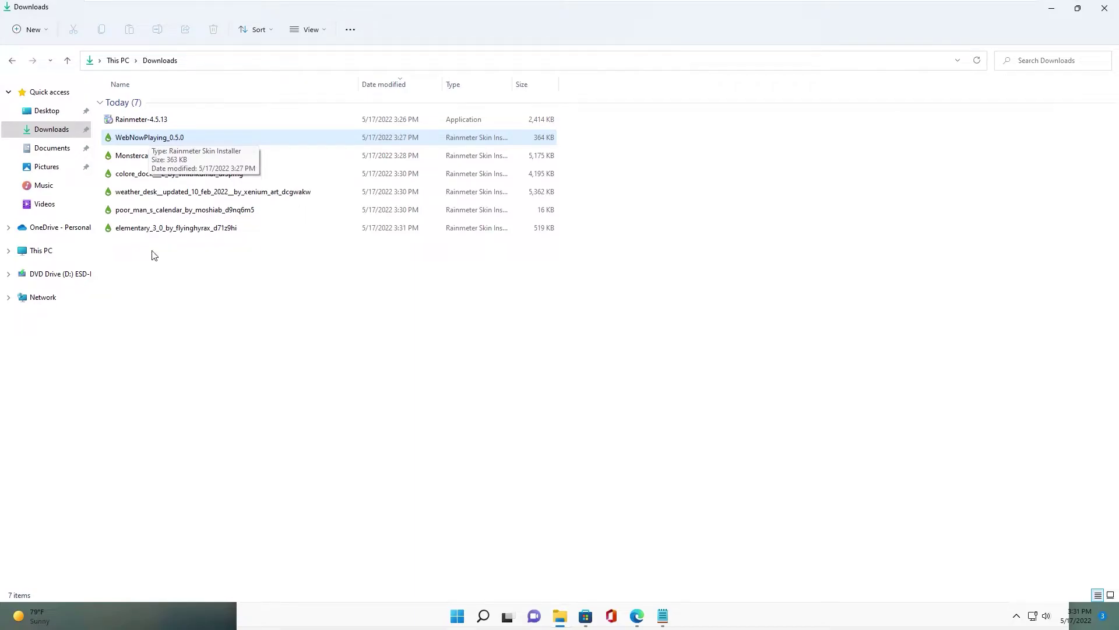
# - Install the Monstercat Visualizer skin, closing the browser, and open its Set-up settings
pyautogui.doubleClick(129, 156)
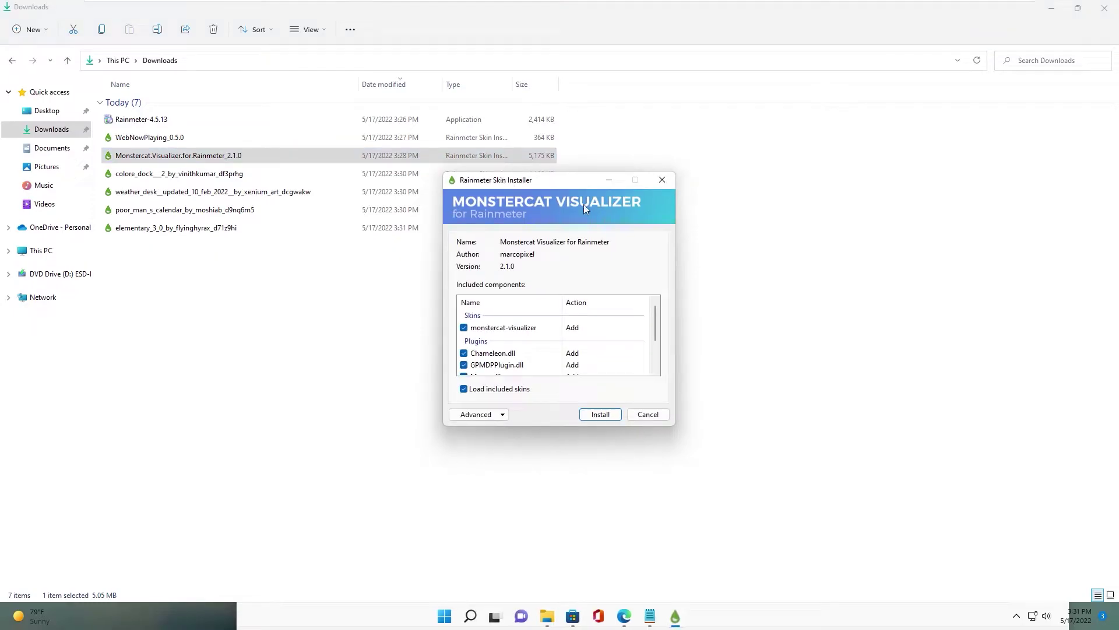
pyautogui.click(1053, 11)
pyautogui.click(1105, 9)
pyautogui.click(998, 228)
pyautogui.click(998, 227)
pyautogui.click(599, 415)
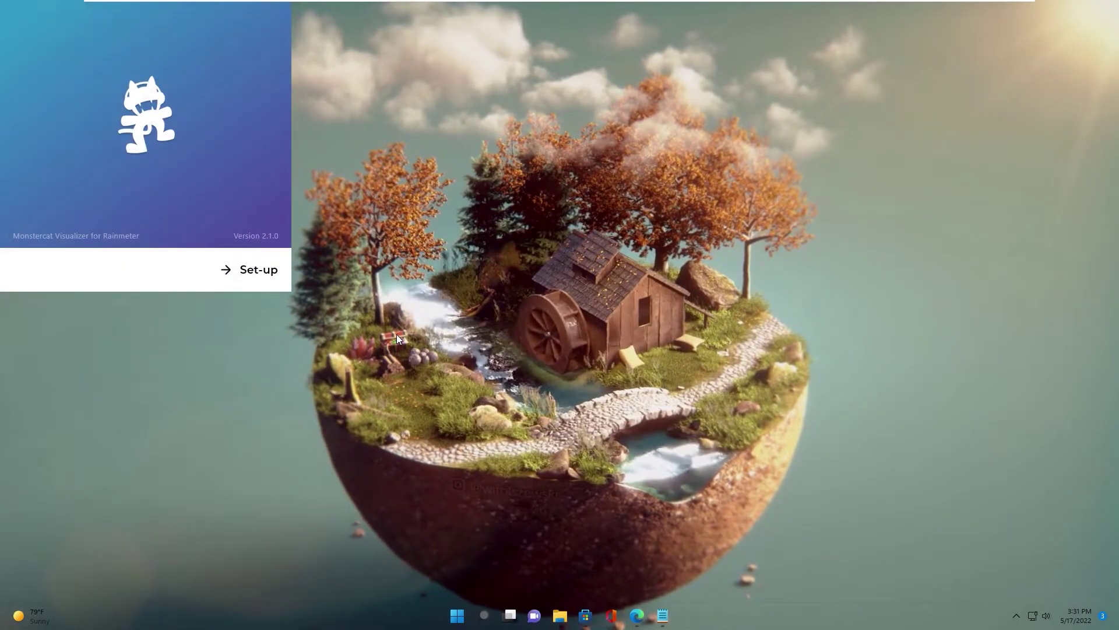
pyautogui.click(221, 261)
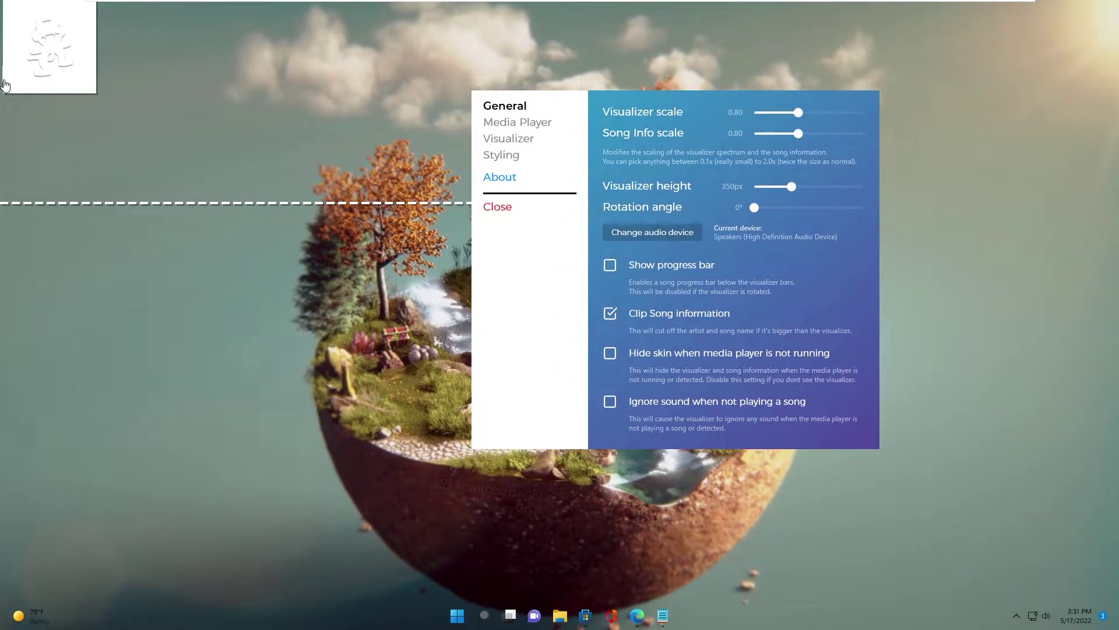
# - Unload the album cover, set Song Info scale 0.15, and move the visualizer and song text right
pyautogui.rightClick(49, 90)
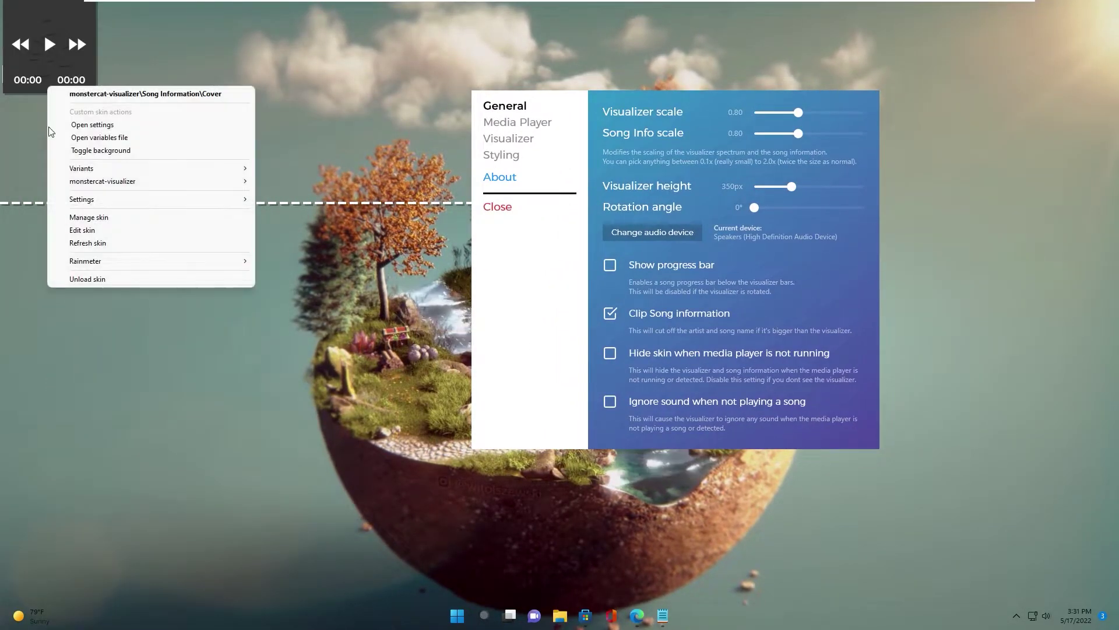
pyautogui.click(94, 278)
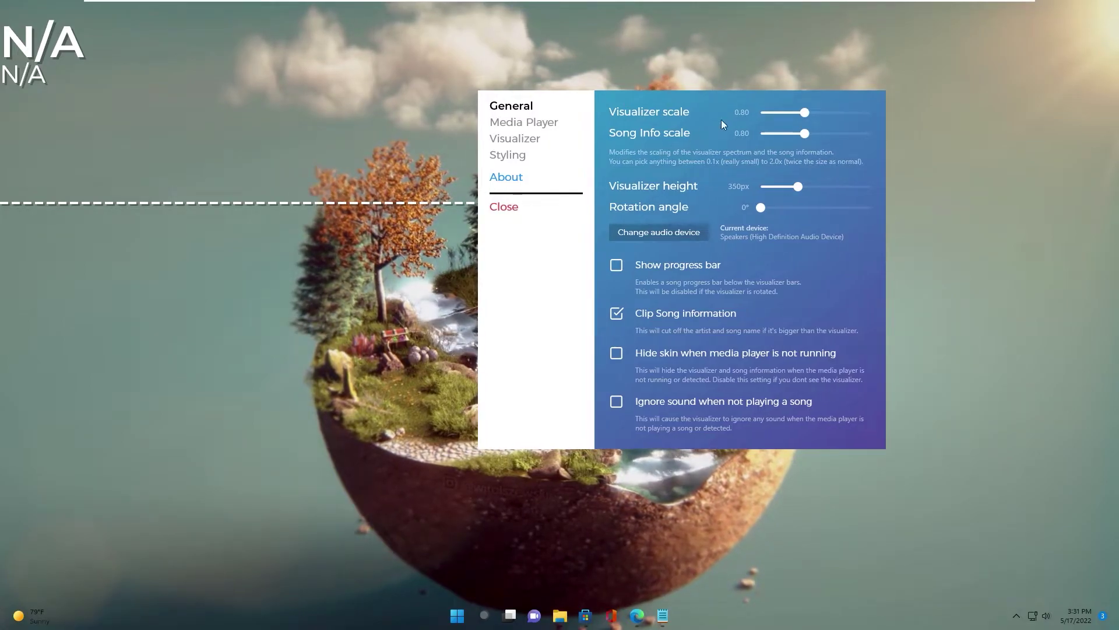
pyautogui.moveTo(809, 117); pyautogui.dragTo(776, 114)
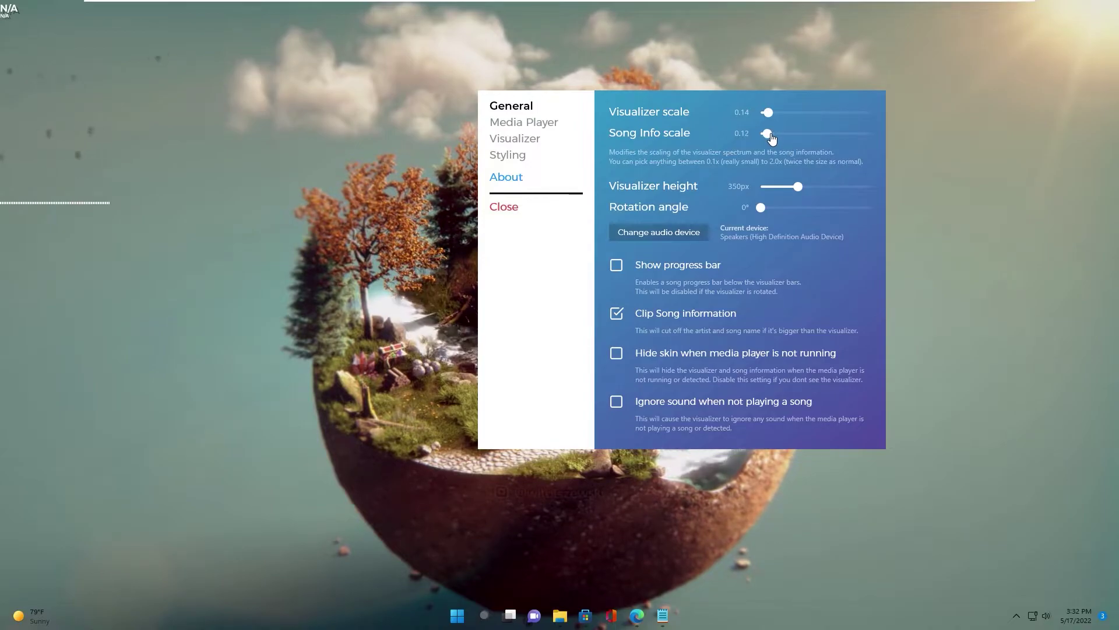
pyautogui.moveTo(771, 136); pyautogui.dragTo(773, 136)
pyautogui.moveTo(41, 203); pyautogui.dragTo(938, 310)
pyautogui.moveTo(704, 96); pyautogui.dragTo(387, 91)
pyautogui.moveTo(29, 19); pyautogui.dragTo(919, 392)
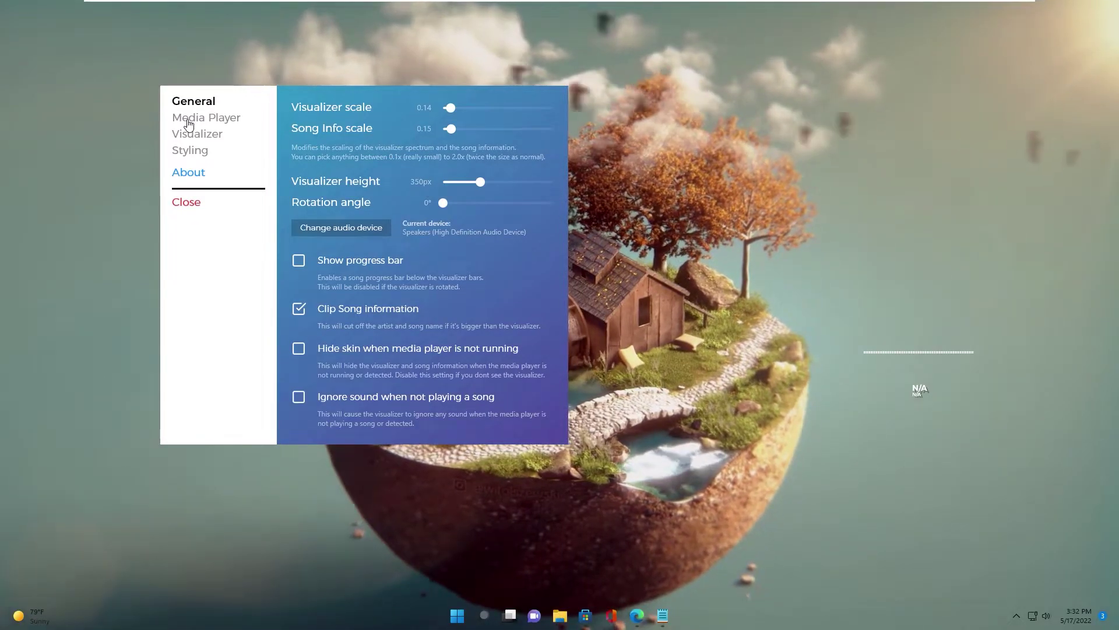
# - Set the media player source to WebNowPlaying and allow Rainmeter through the firewall
pyautogui.click(188, 121)
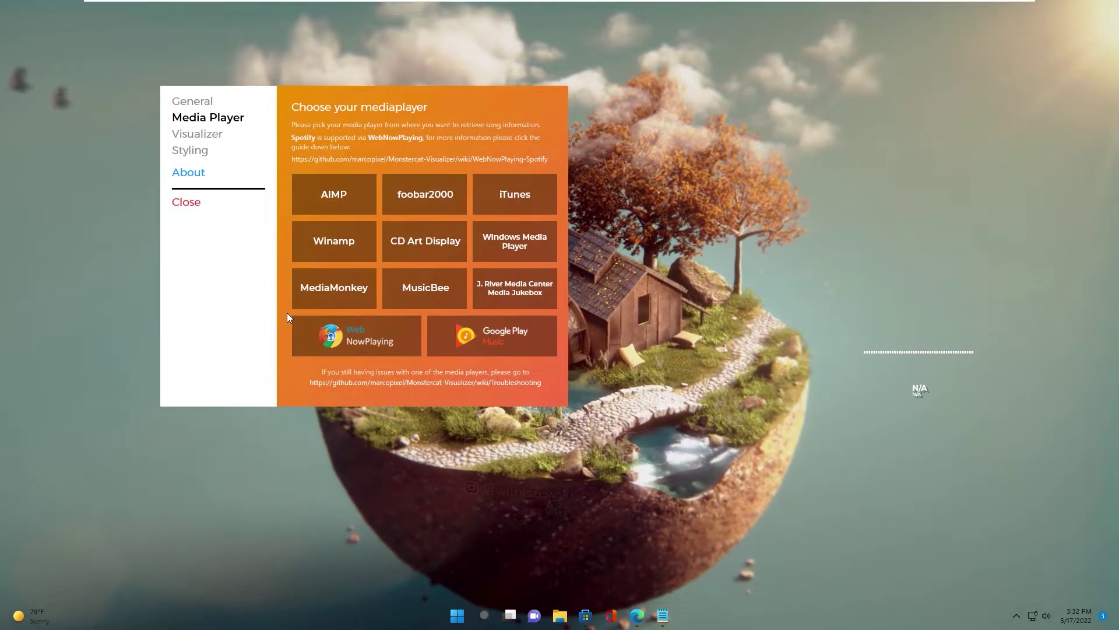
pyautogui.click(355, 341)
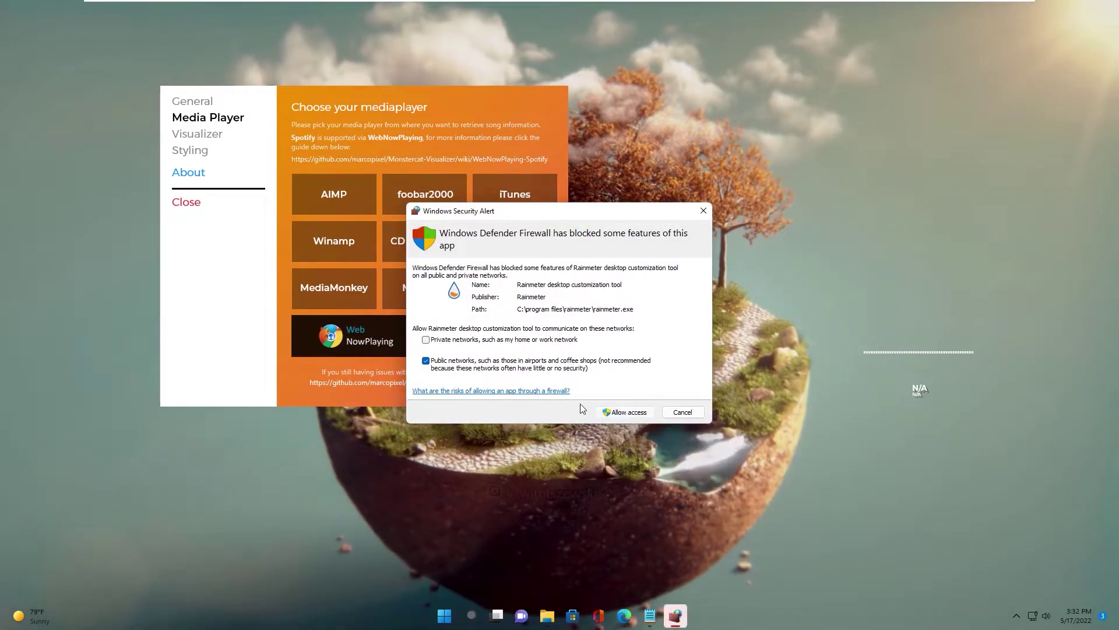
pyautogui.click(629, 412)
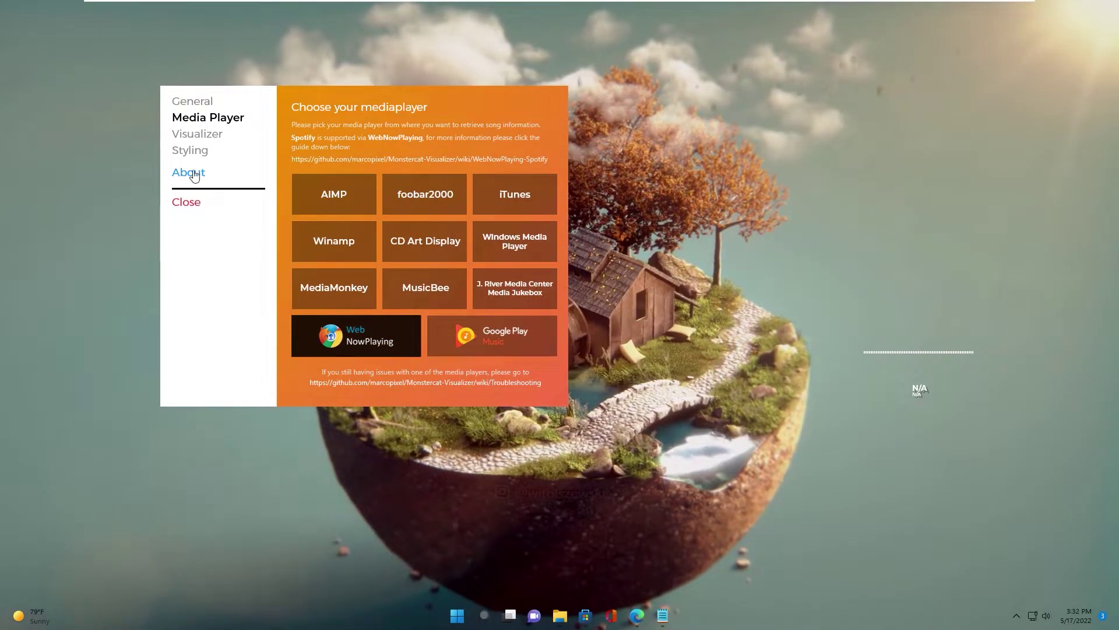
# - View the Visualizer Styling options, then close the settings window
pyautogui.click(197, 137)
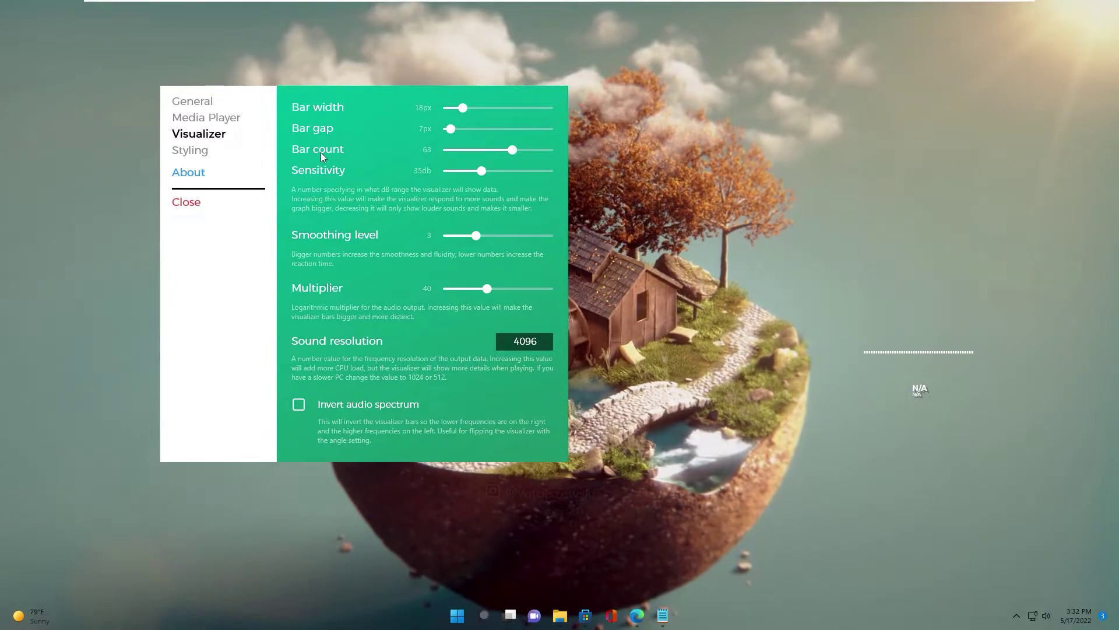
pyautogui.click(189, 151)
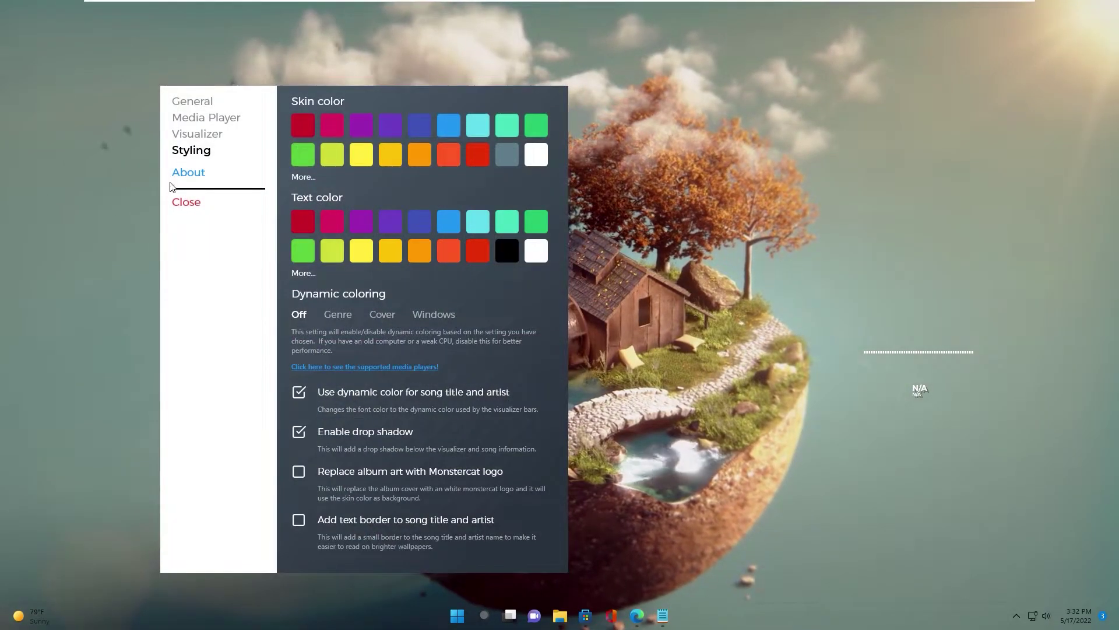
pyautogui.click(186, 203)
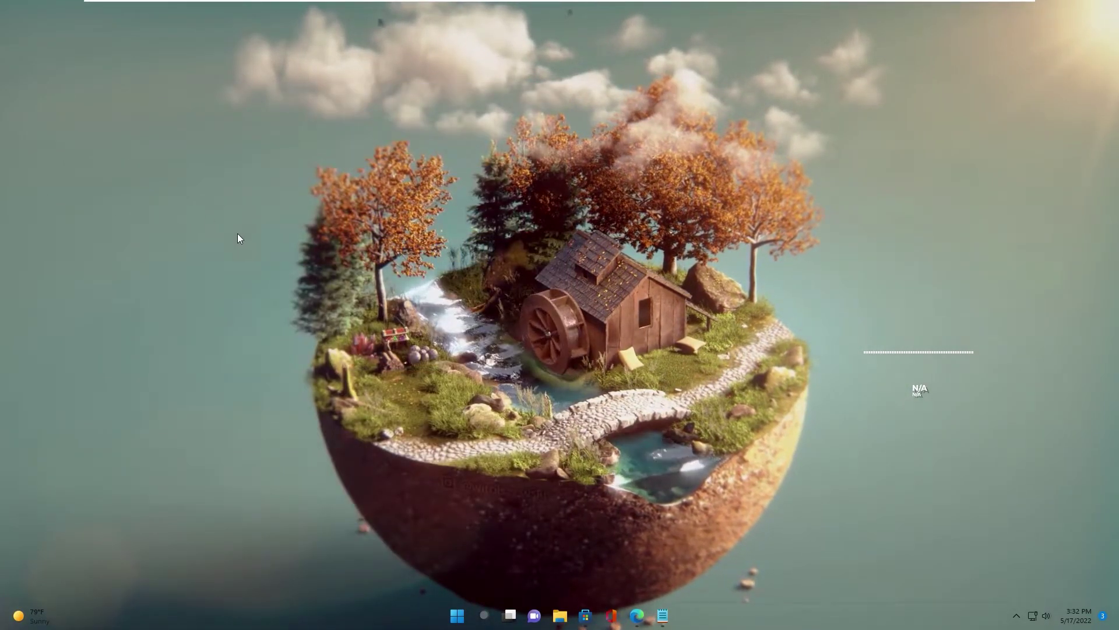
# - Install the colore_dock package from the Downloads folder
pyautogui.press('super+e')
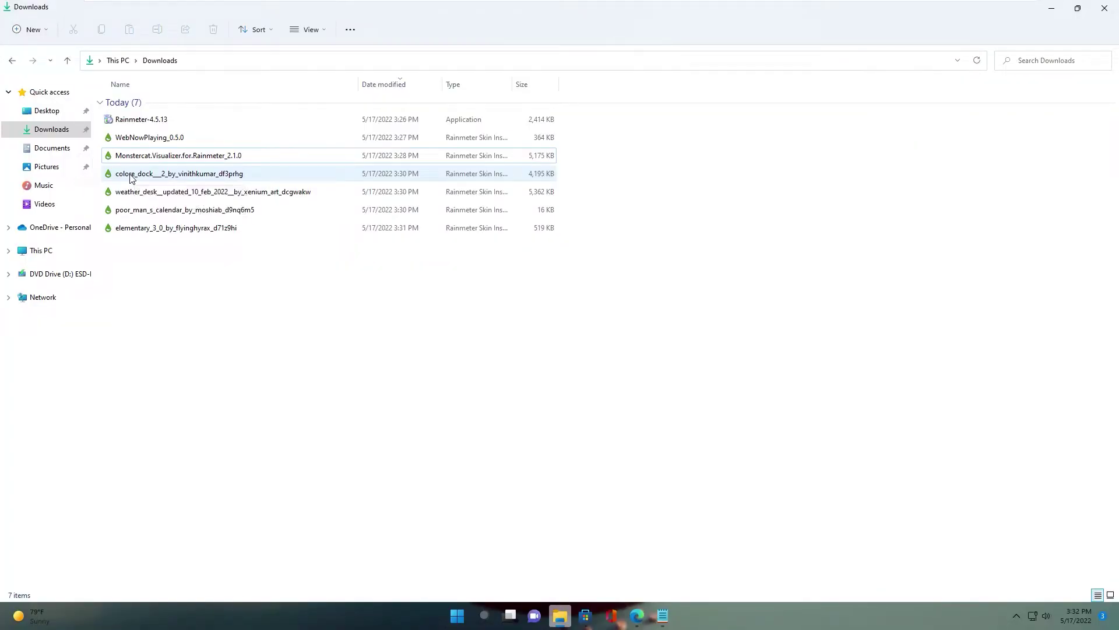
pyautogui.doubleClick(132, 174)
pyautogui.click(599, 415)
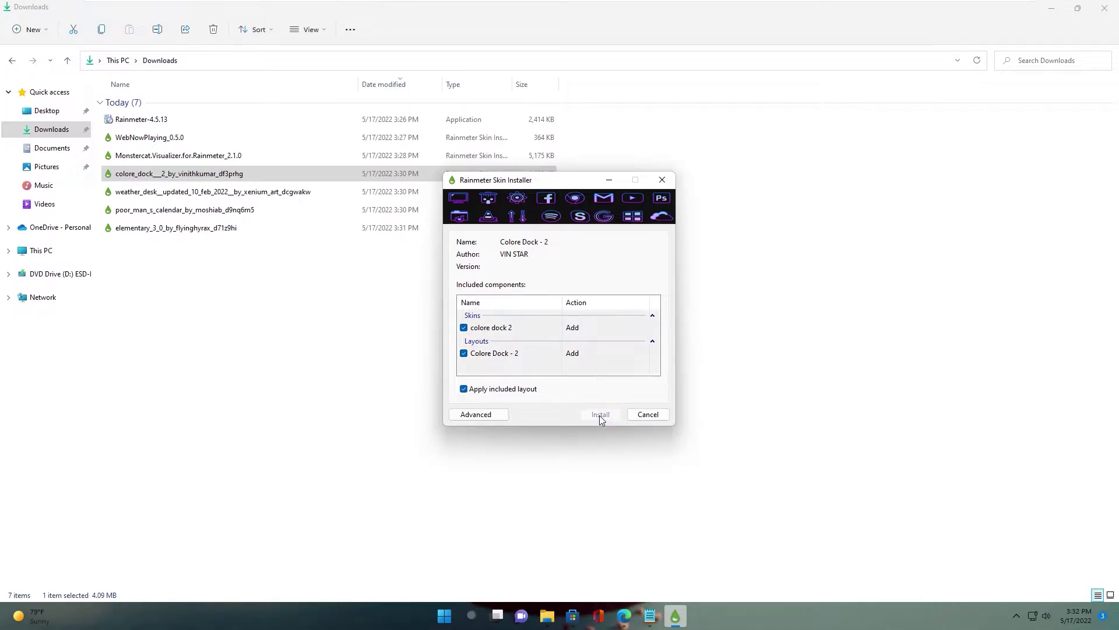
pyautogui.click(1052, 12)
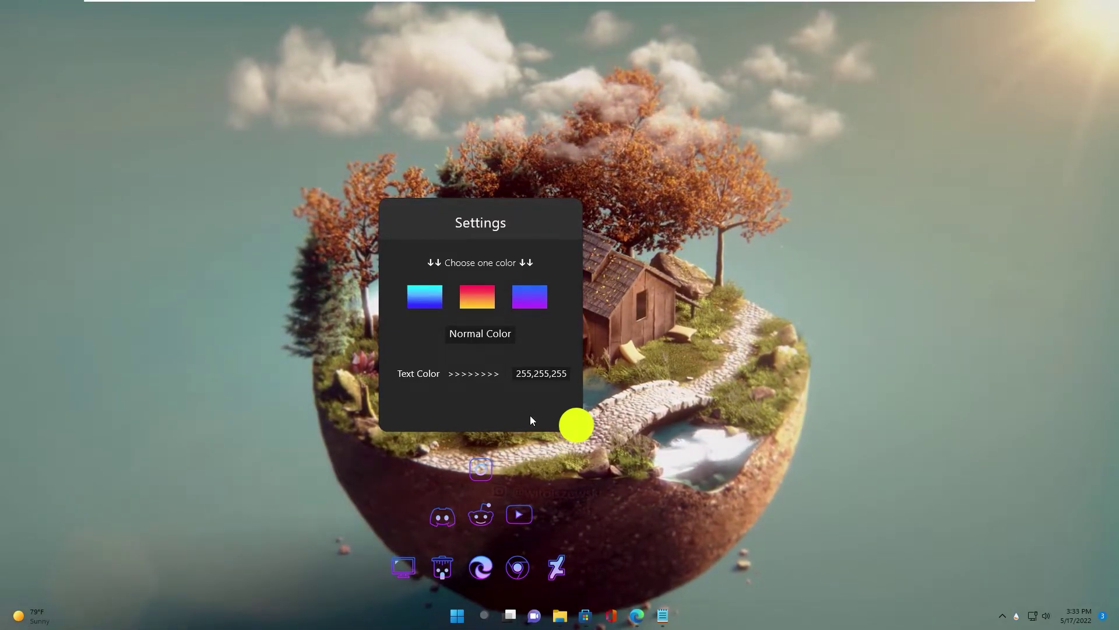
# - Switch the dock from Normal Color to Gradiant Color and close its settings
pyautogui.click(476, 337)
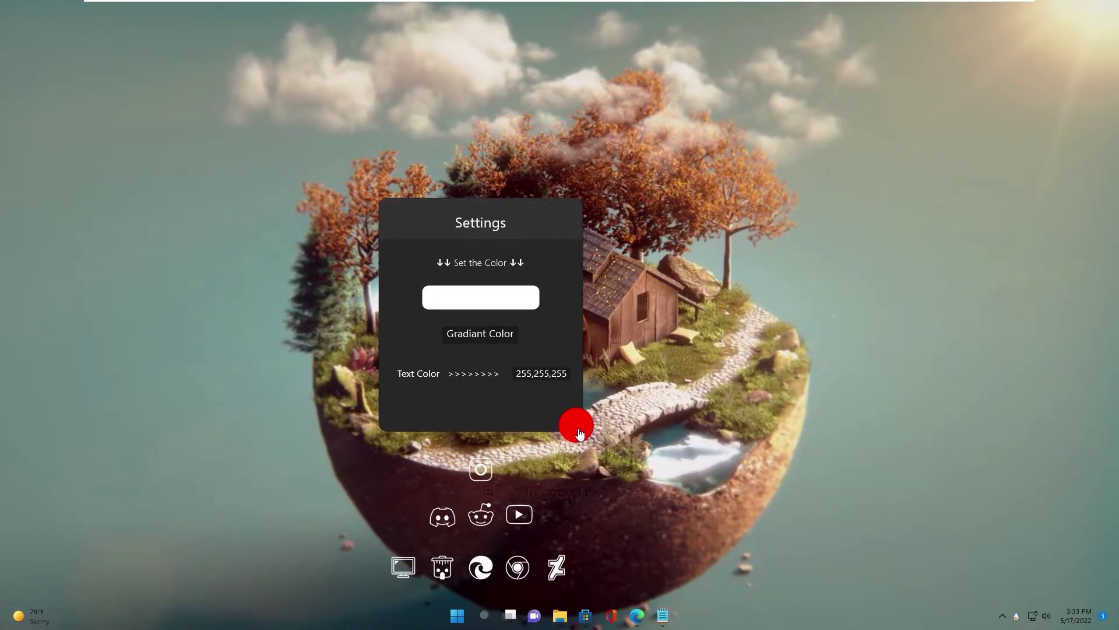
pyautogui.click(580, 434)
pyautogui.click(563, 623)
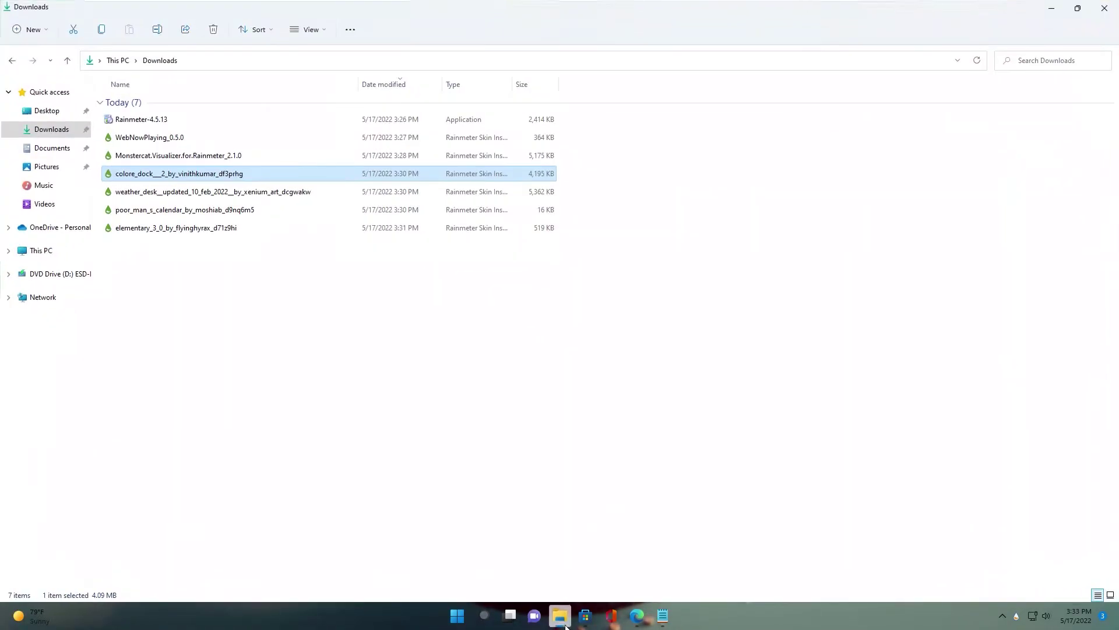
# - Install the weather_desk package and move the weather widget lower on the left
pyautogui.doubleClick(133, 194)
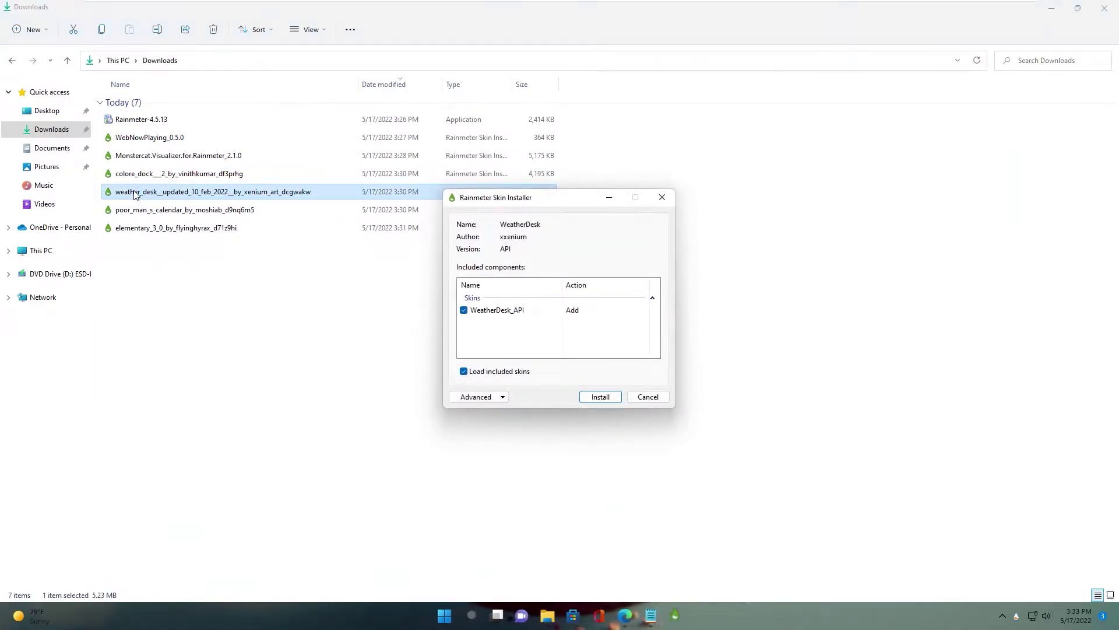
pyautogui.click(599, 397)
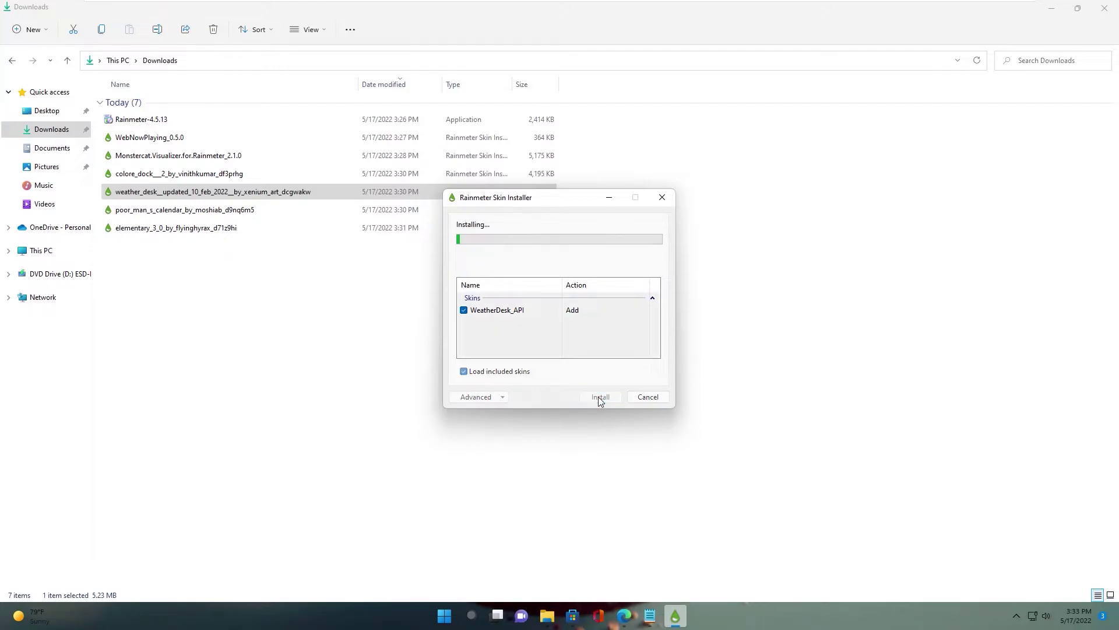
pyautogui.click(1052, 14)
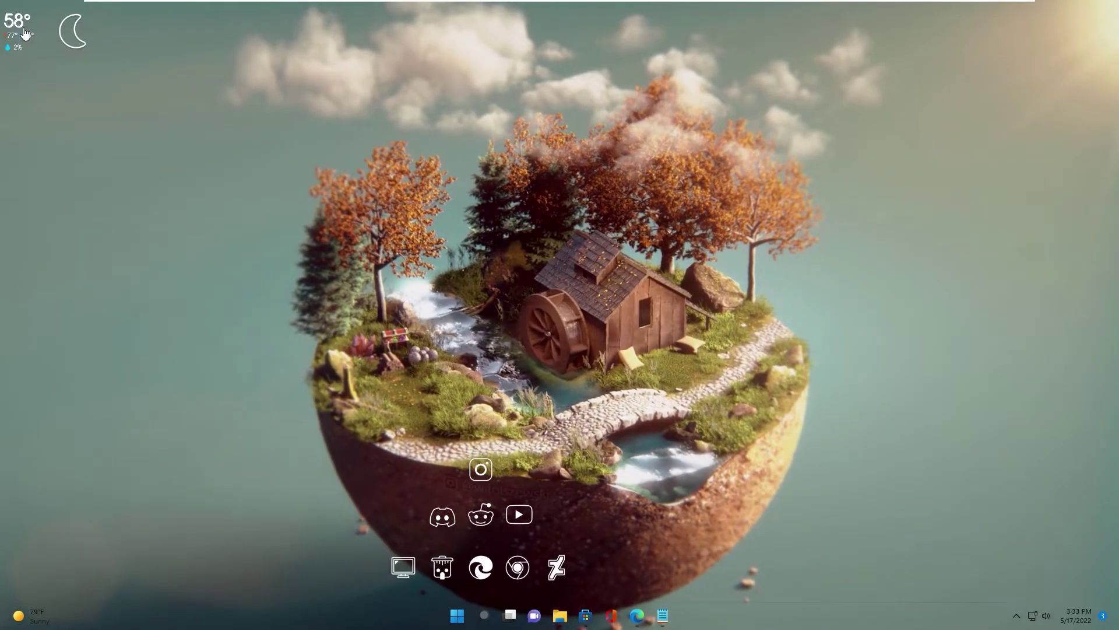
pyautogui.moveTo(89, 228); pyautogui.dragTo(126, 290)
# - Load WeatherDesk_API's Settings.ini from the Rainmeter skin manager
pyautogui.click(1016, 616)
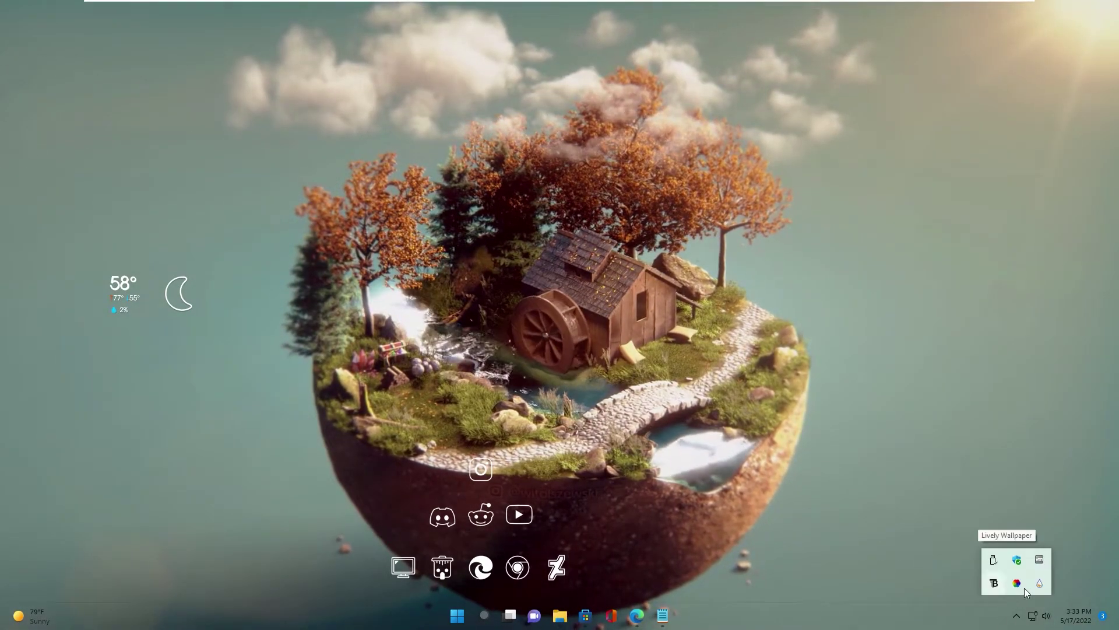
pyautogui.click(1038, 583)
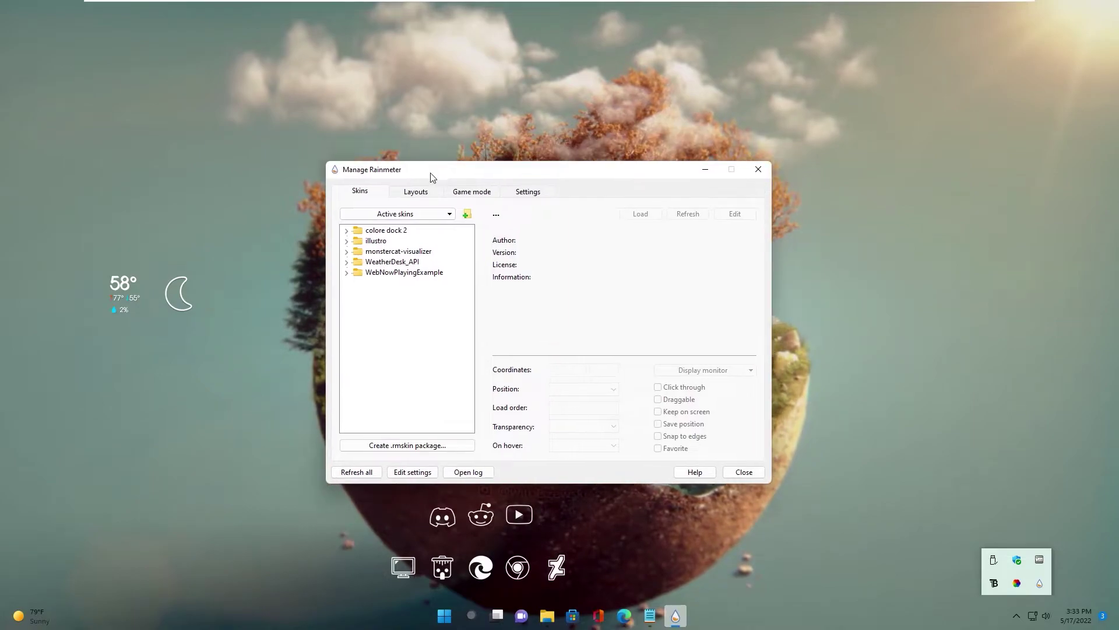
pyautogui.click(343, 280)
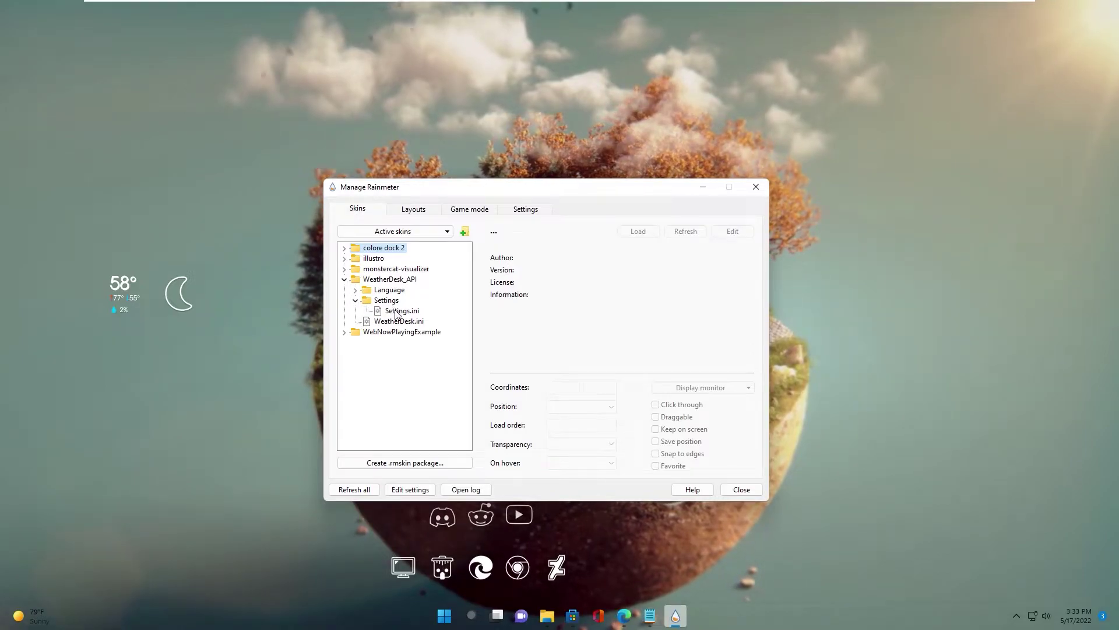
pyautogui.rightClick(396, 313)
pyautogui.click(424, 320)
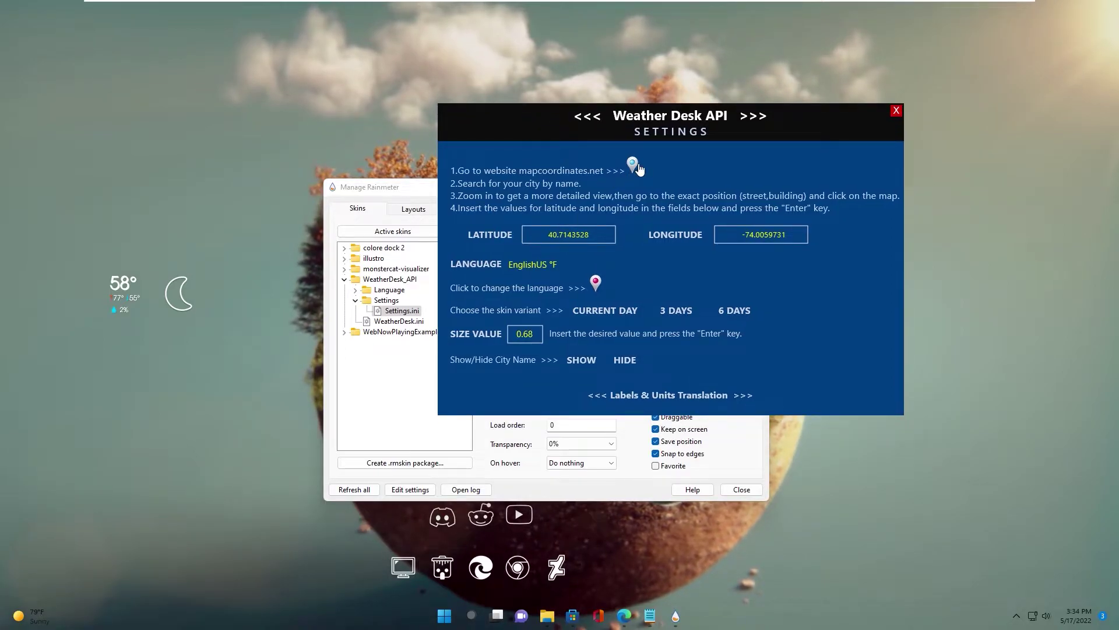
pyautogui.click(635, 167)
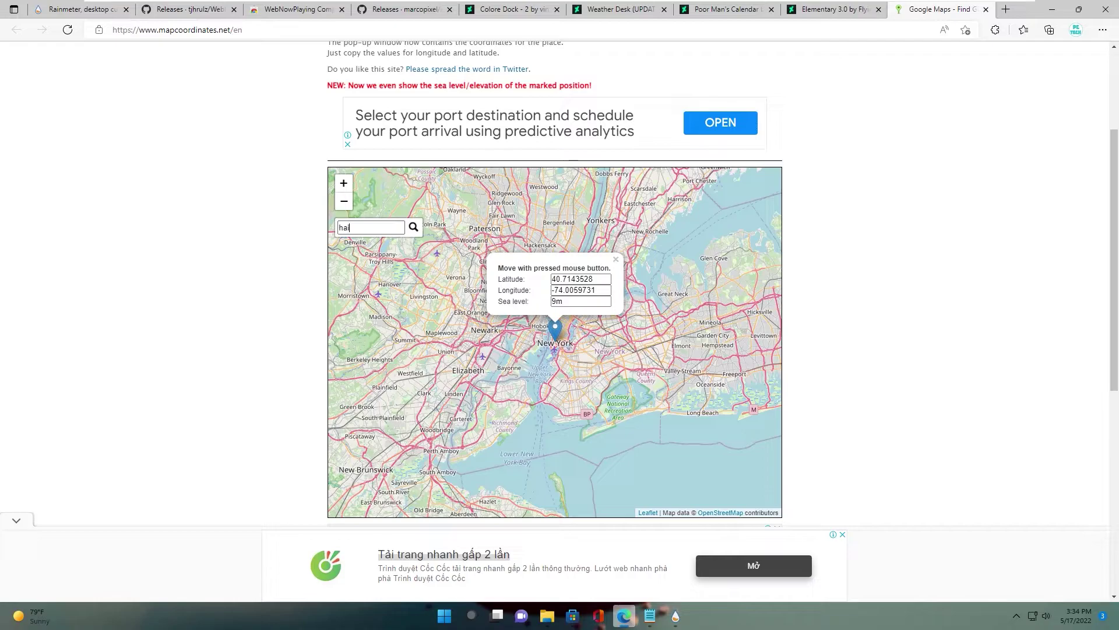
# - Search 'Haiphong, Vietnam' and copy latitude 20.858864 and longitude 106.6749591
pyautogui.press('Return')
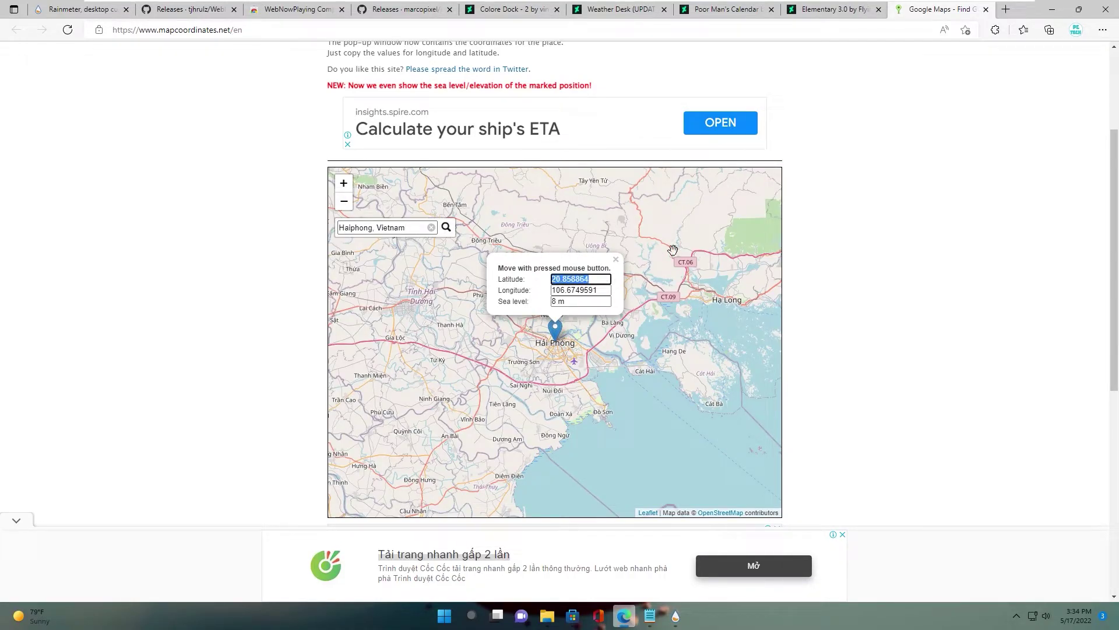
pyautogui.click(1051, 13)
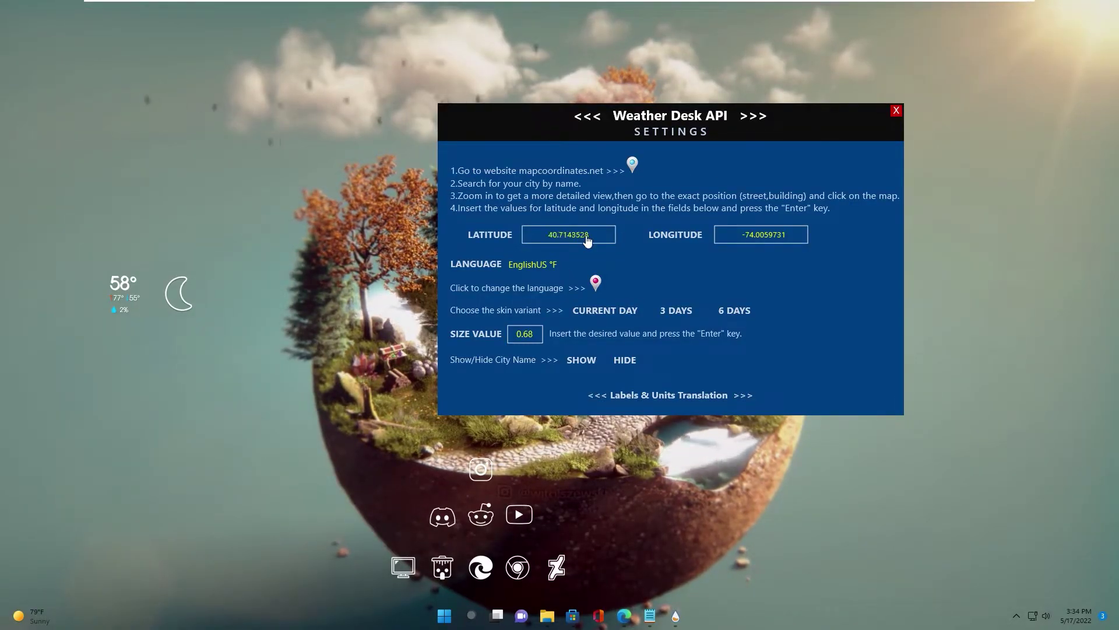
pyautogui.click(629, 622)
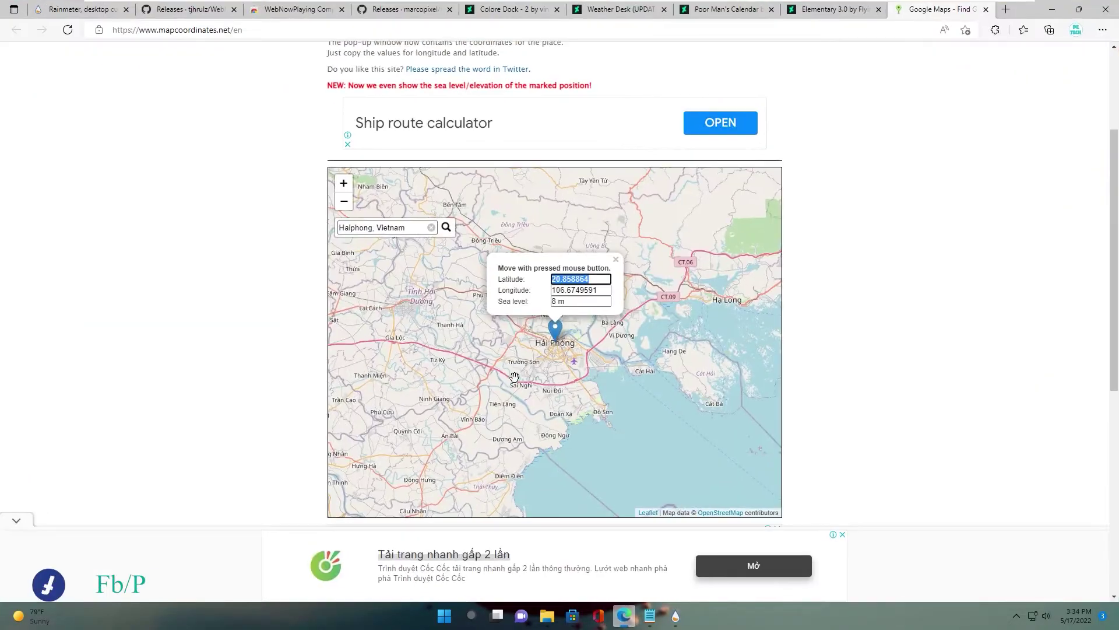
pyautogui.press('Tab')
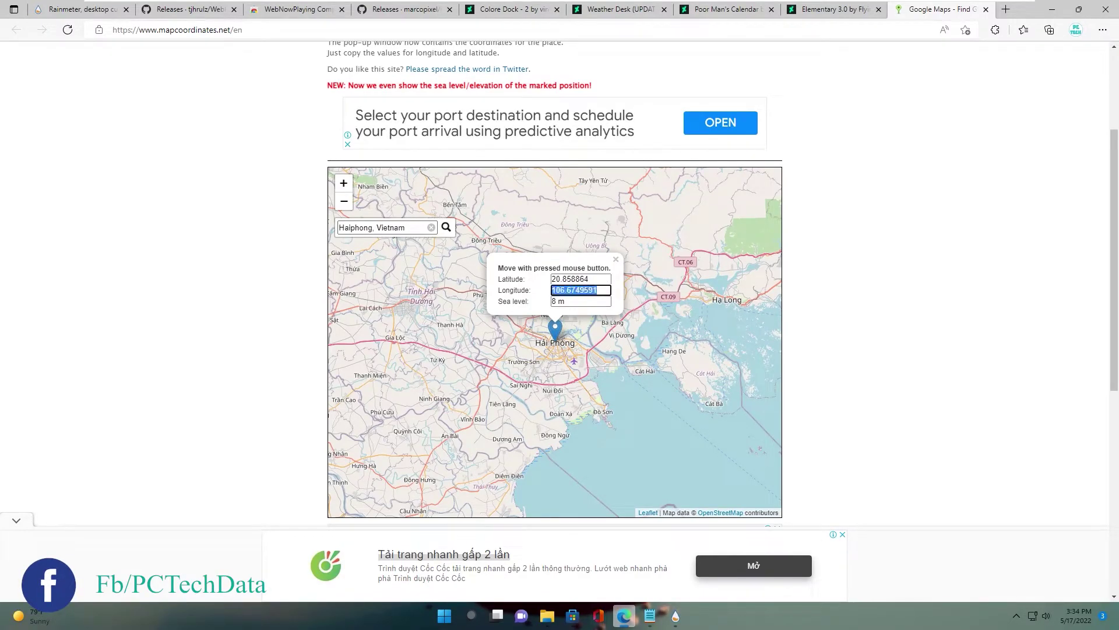
pyautogui.click(1051, 12)
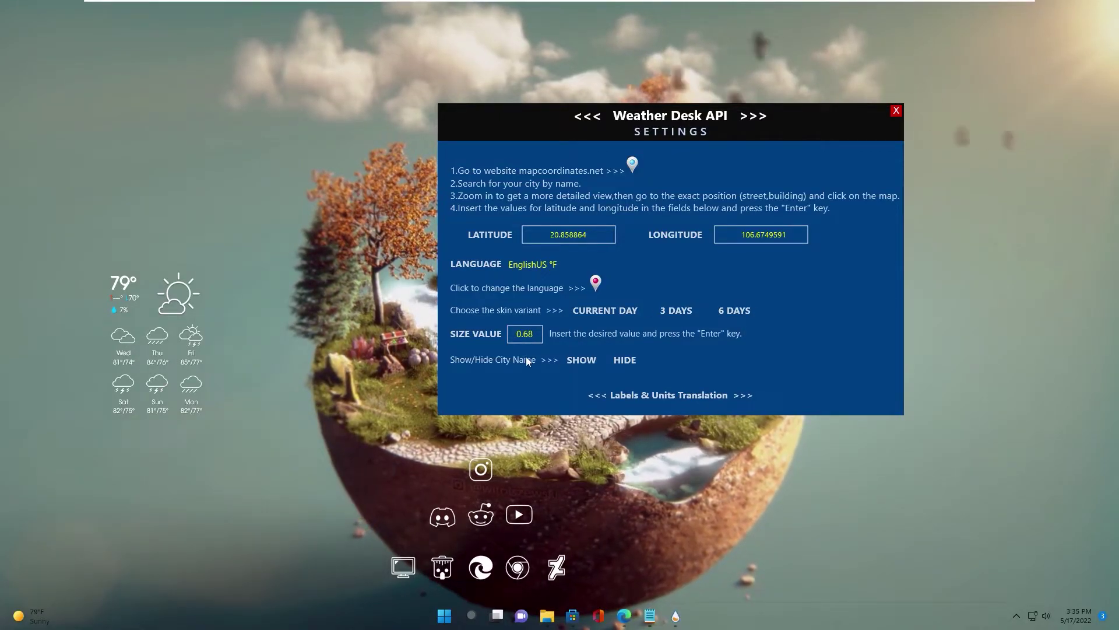
# - Set SIZE VALUE to 1, show the city name, move the Hạ Lý forecast top-left, and close settings
pyautogui.click(528, 336)
pyautogui.write('1')
pyautogui.press('Return')
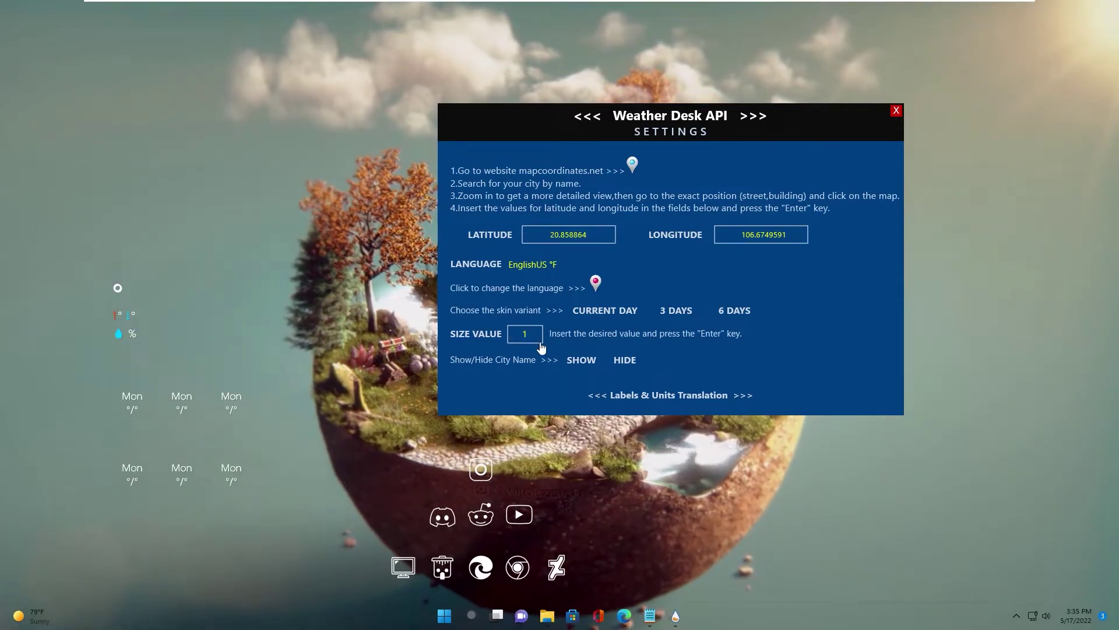
pyautogui.click(583, 363)
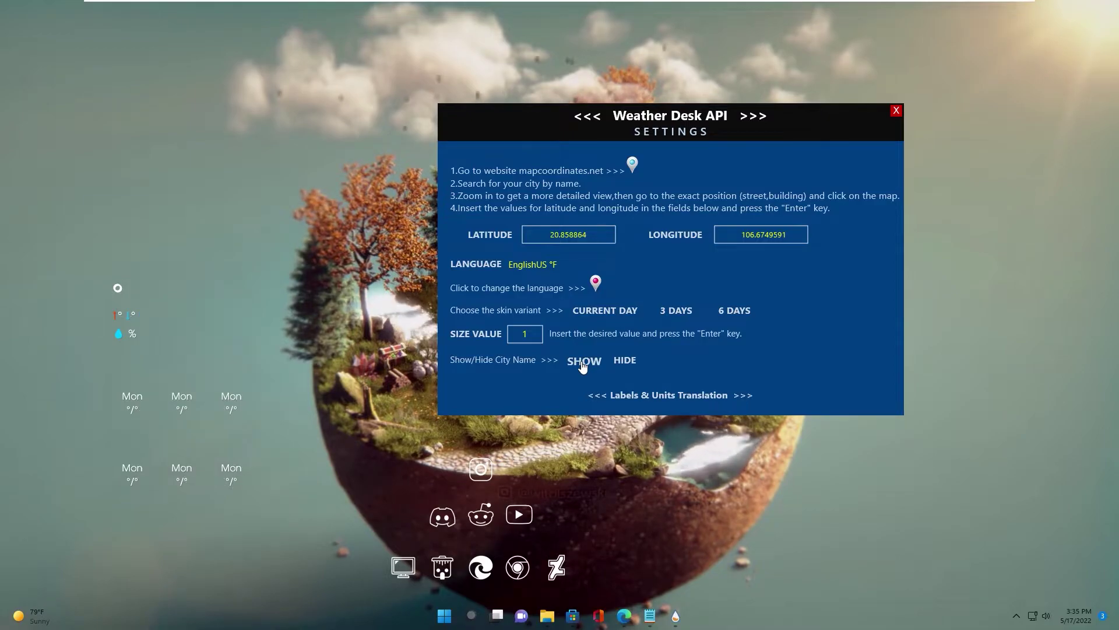
pyautogui.moveTo(136, 304); pyautogui.dragTo(93, 245)
pyautogui.click(896, 111)
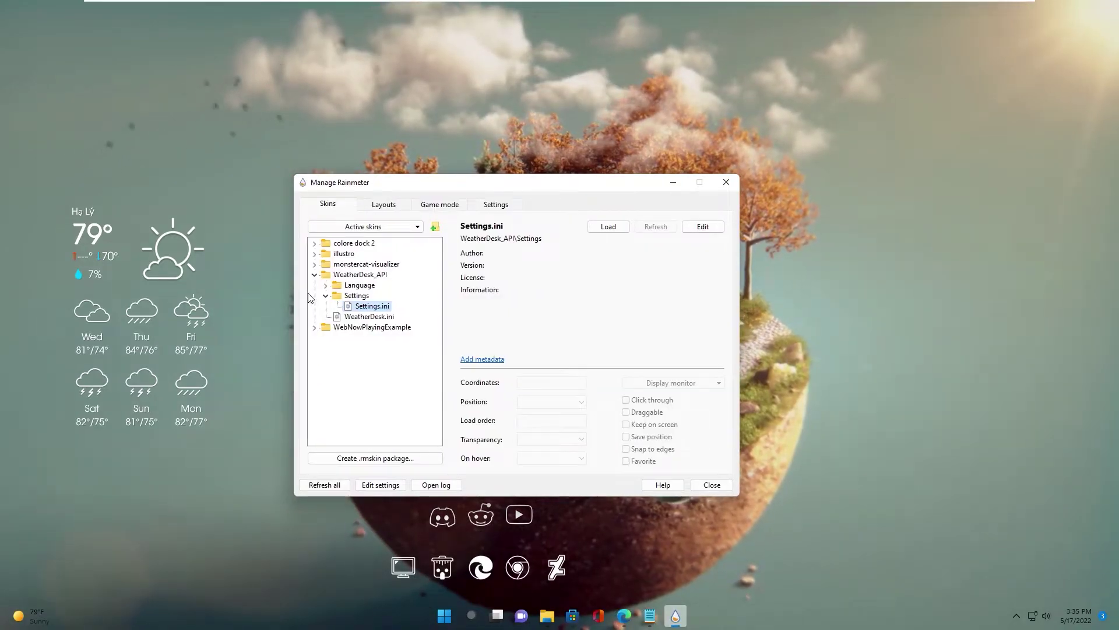
# - Set WeatherDesk.ini's Position to On desktop
pyautogui.click(357, 318)
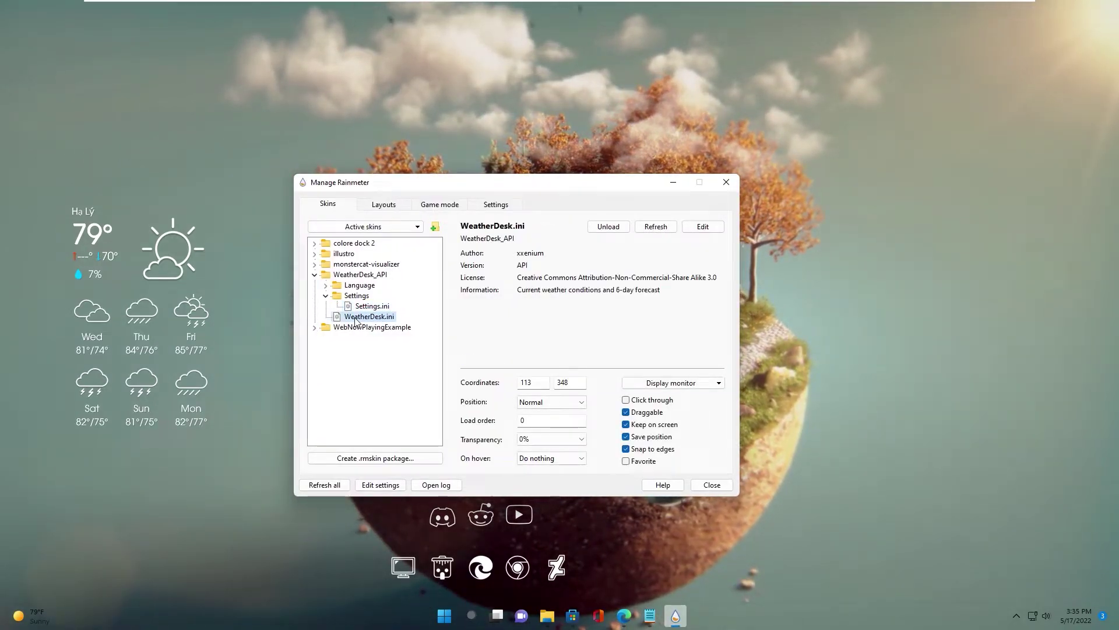
pyautogui.click(537, 405)
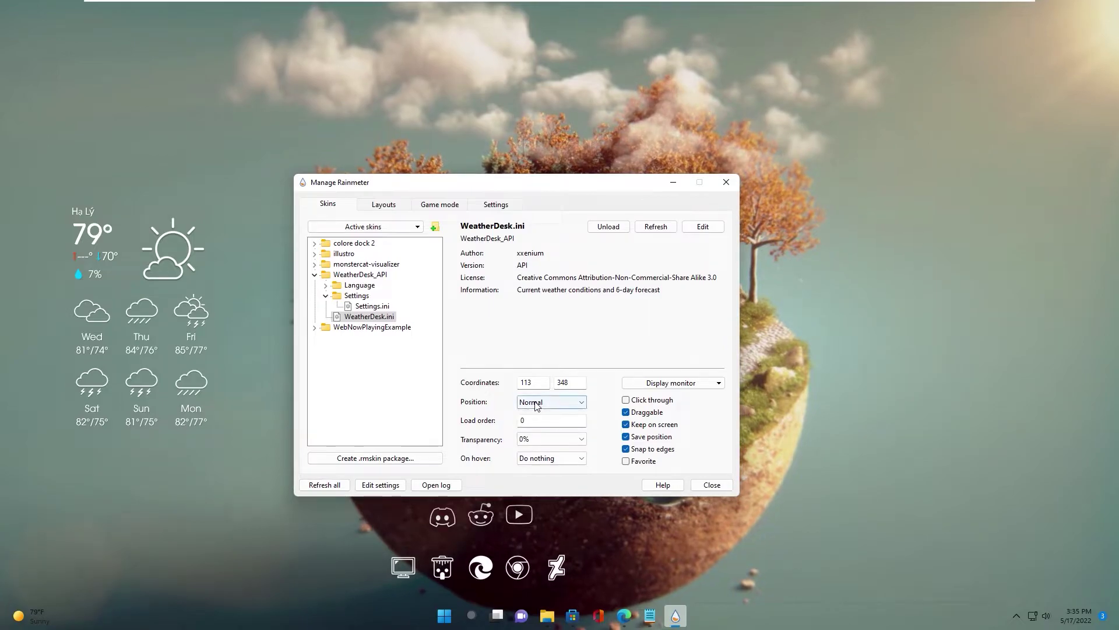
pyautogui.click(540, 414)
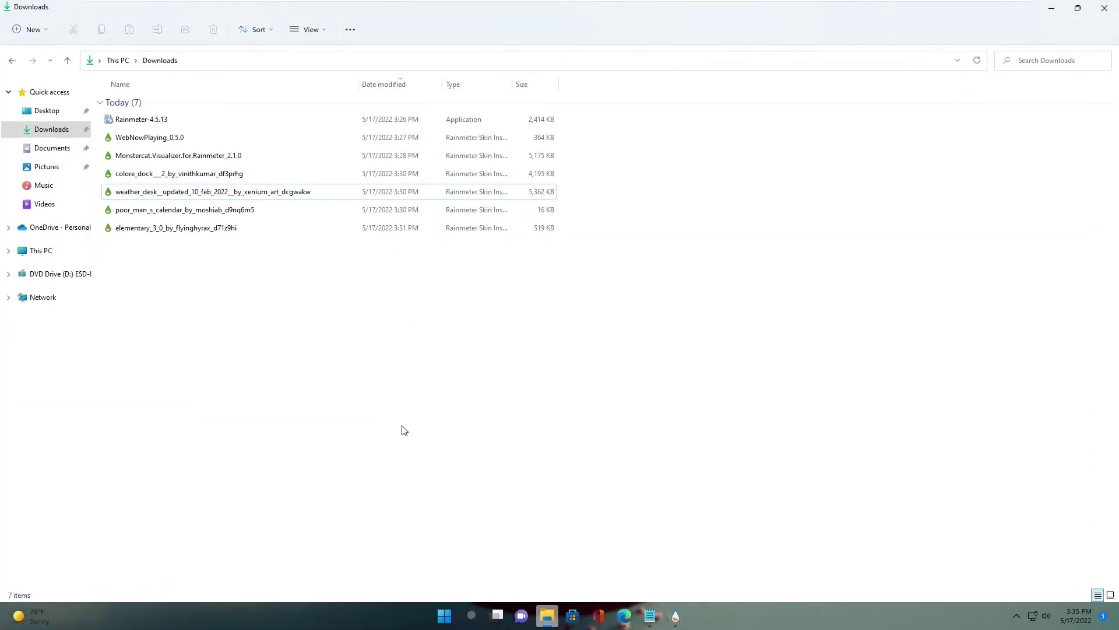
# - Install Poor Man's Calendar and load its year.ini calendar from the skin manager
pyautogui.doubleClick(144, 215)
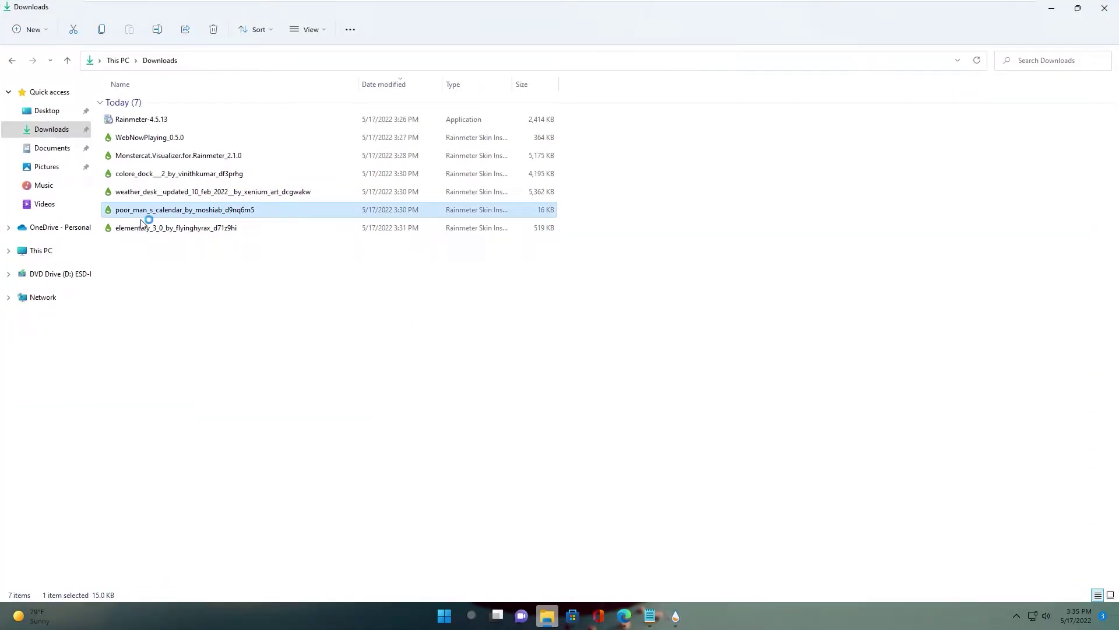
pyautogui.click(601, 397)
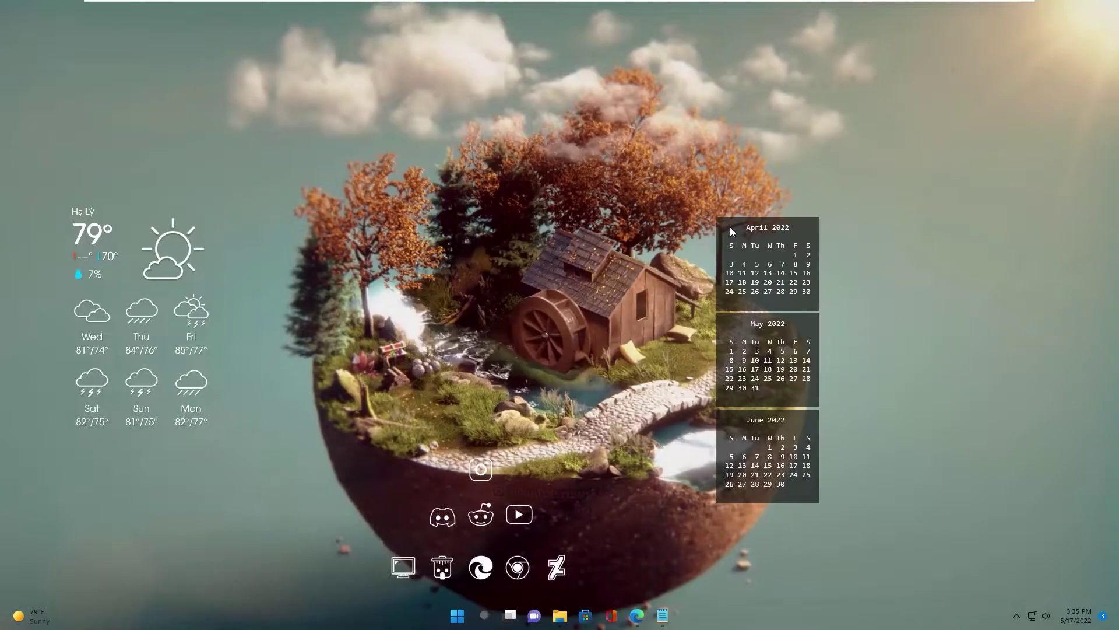
pyautogui.moveTo(730, 227); pyautogui.dragTo(1027, 208)
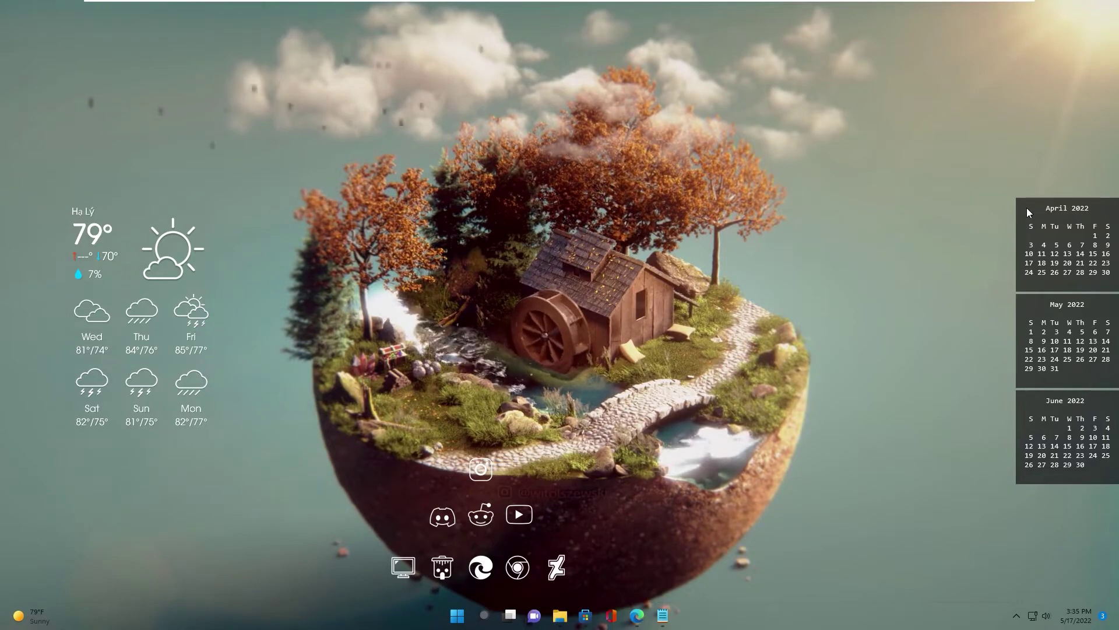
pyautogui.click(1016, 616)
pyautogui.doubleClick(1038, 585)
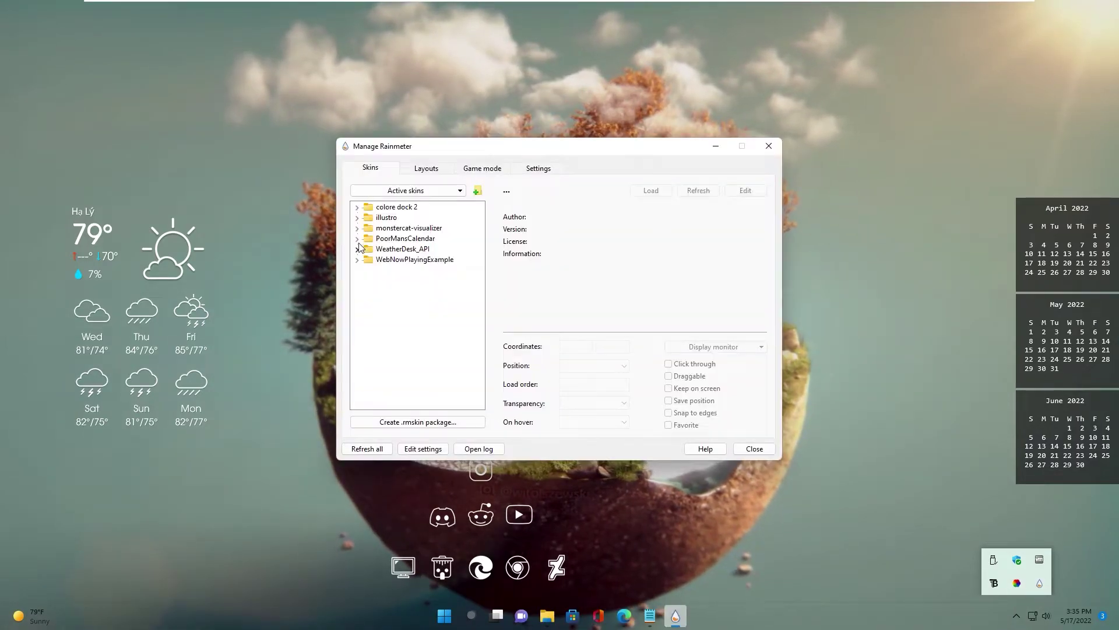
pyautogui.moveTo(443, 145); pyautogui.dragTo(360, 130)
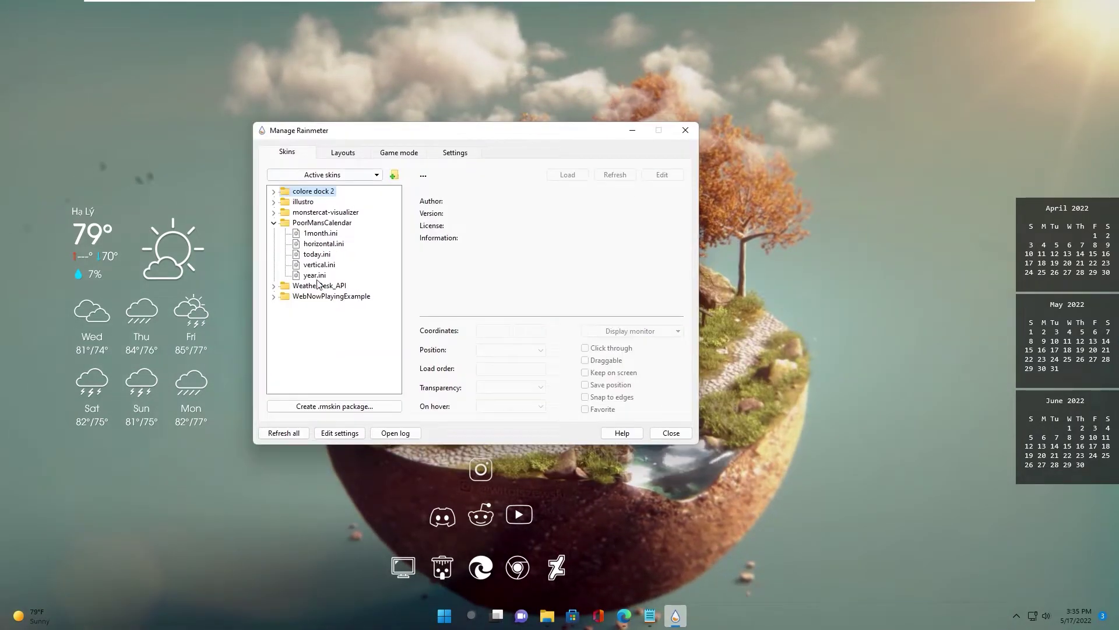
pyautogui.rightClick(311, 276)
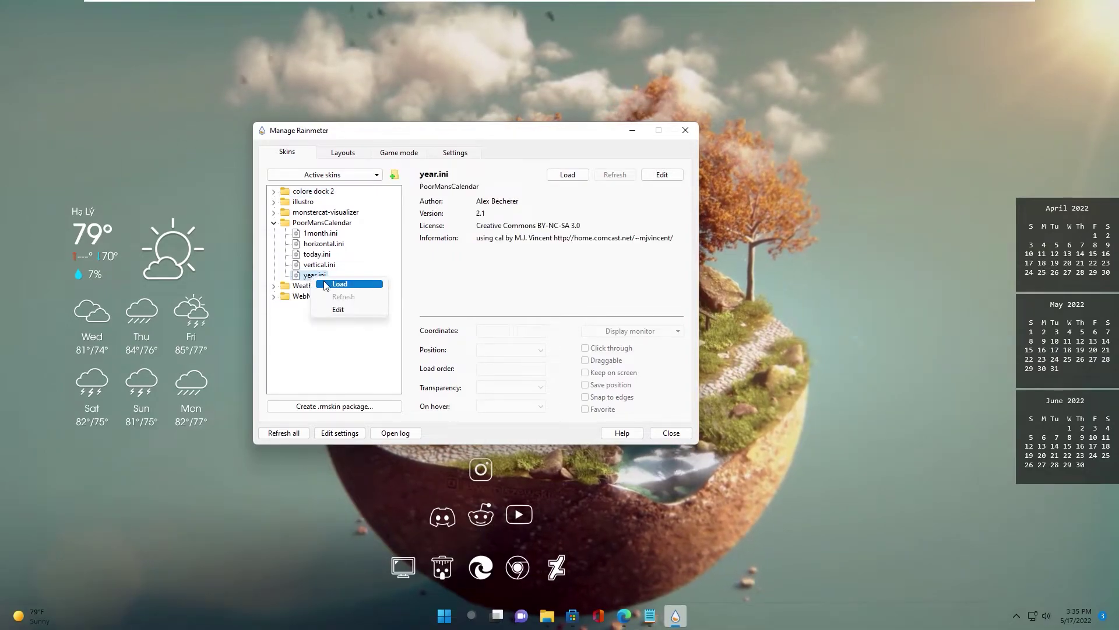
pyautogui.click(318, 284)
pyautogui.moveTo(1096, 240); pyautogui.dragTo(833, 170)
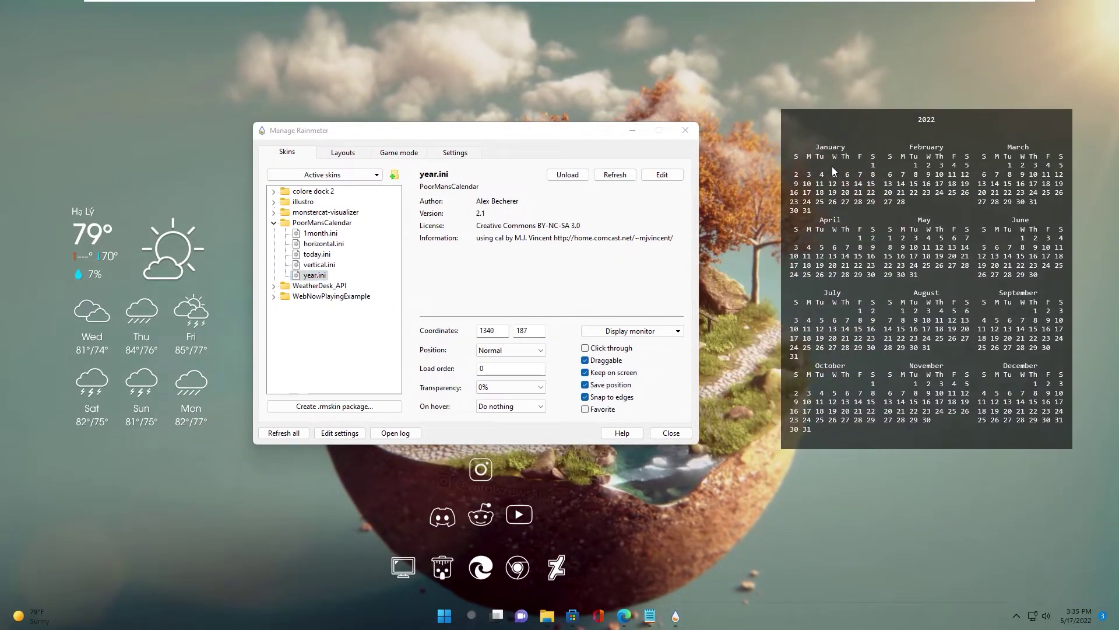
# - Load vertical.ini at the right screen edge on the desktop layer, then install Elementary
pyautogui.rightClick(318, 264)
pyautogui.click(327, 274)
pyautogui.moveTo(807, 118); pyautogui.dragTo(1032, 192)
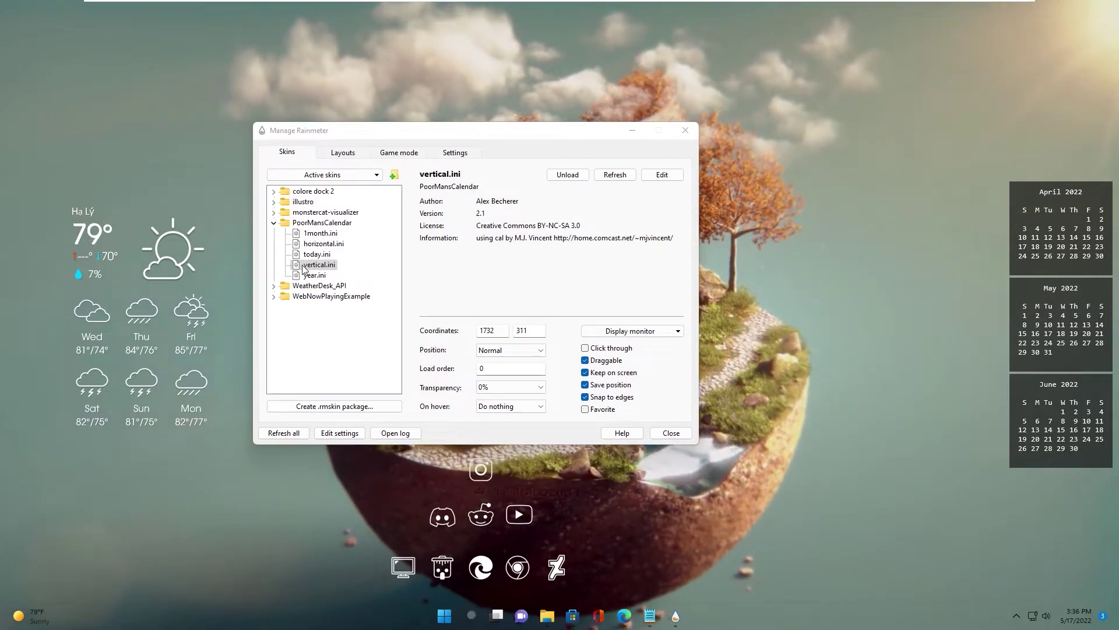
pyautogui.click(508, 349)
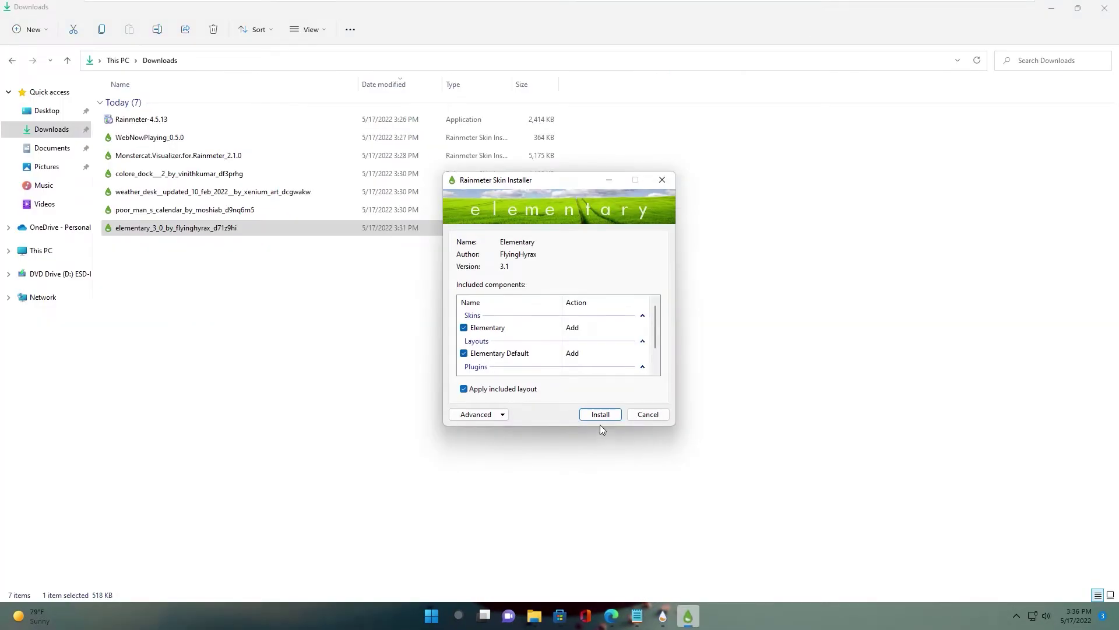
pyautogui.click(599, 414)
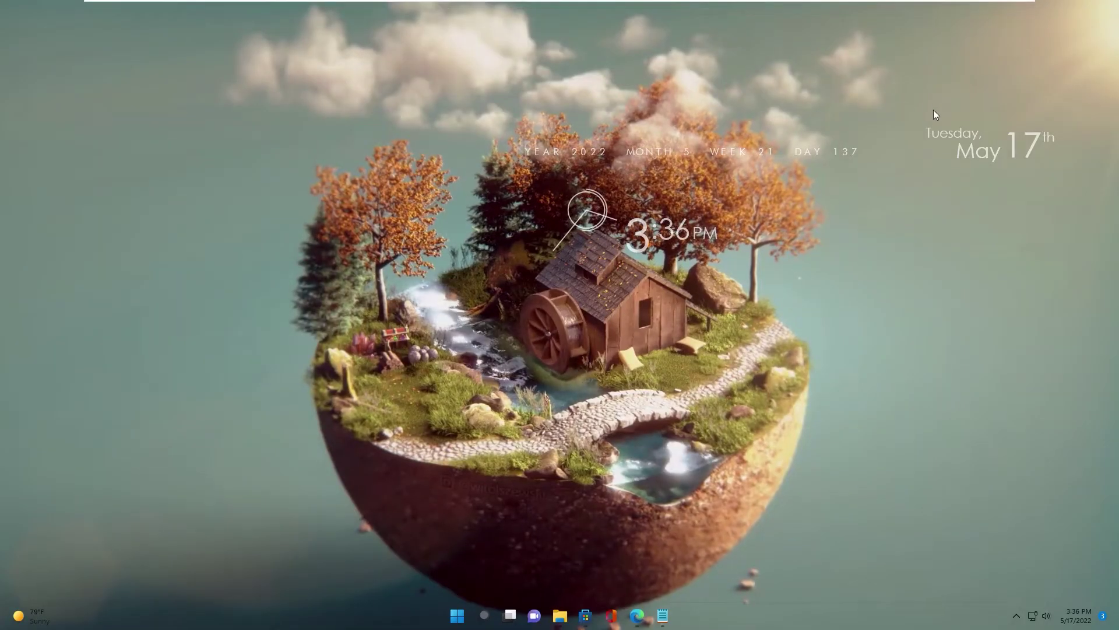
# - Arrange the Elementary date, clock and year/week/day line above the island
pyautogui.moveTo(960, 135); pyautogui.dragTo(793, 264)
pyautogui.moveTo(655, 234); pyautogui.dragTo(663, 183)
pyautogui.moveTo(801, 269); pyautogui.dragTo(694, 230)
pyautogui.moveTo(616, 149); pyautogui.dragTo(608, 142)
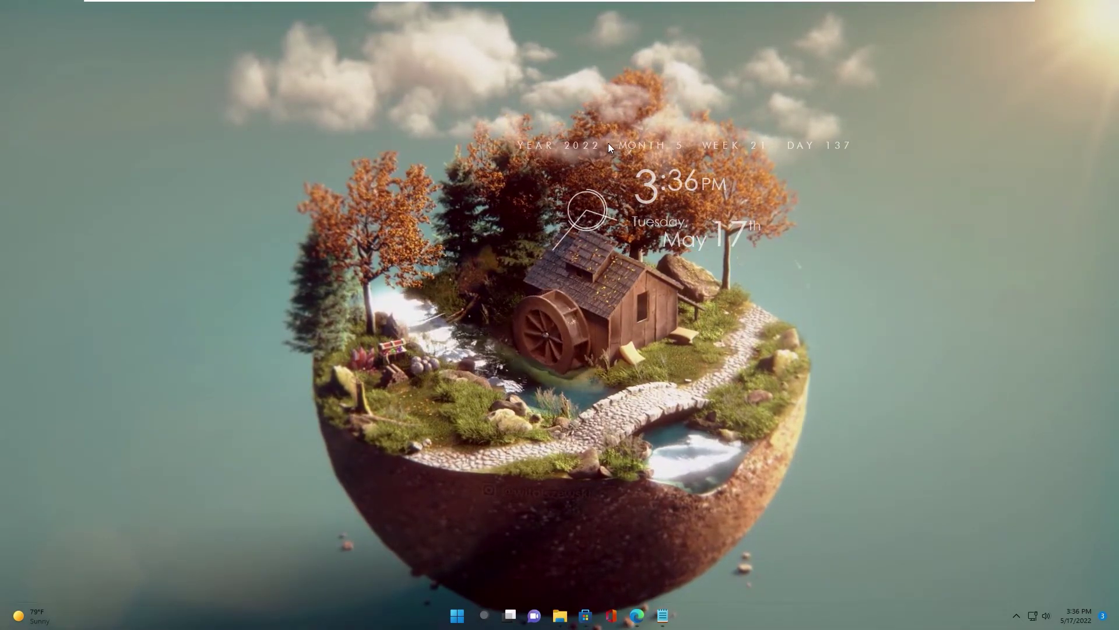
# - Toggle day of week back to day of year and switch the clock to 24-hour time
pyautogui.rightClick(726, 145)
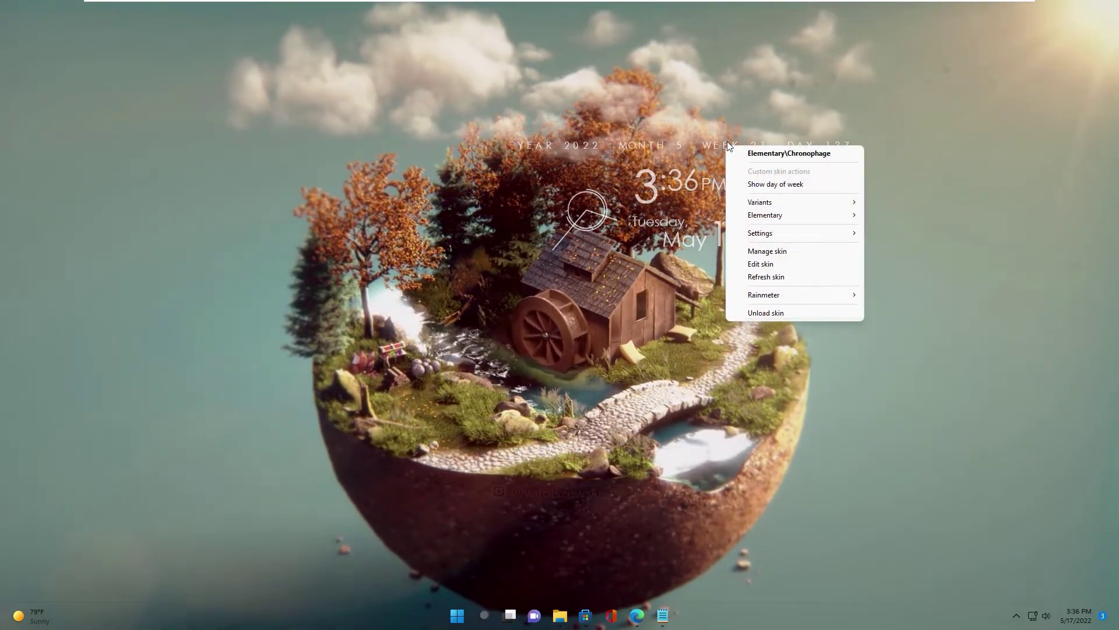
pyautogui.click(776, 184)
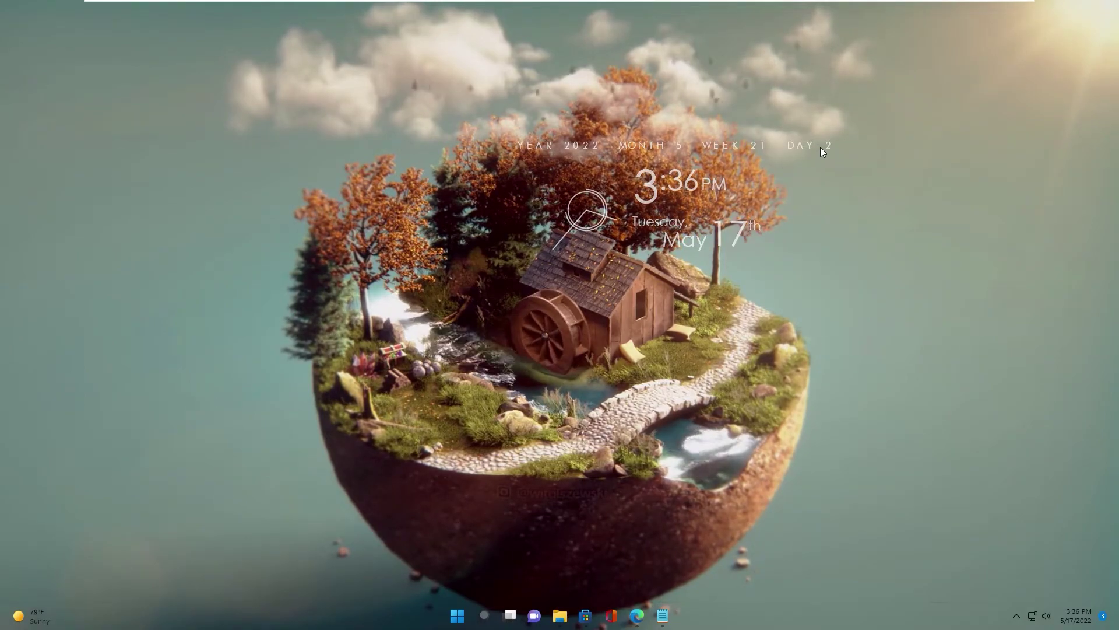
pyautogui.rightClick(659, 151)
pyautogui.click(705, 183)
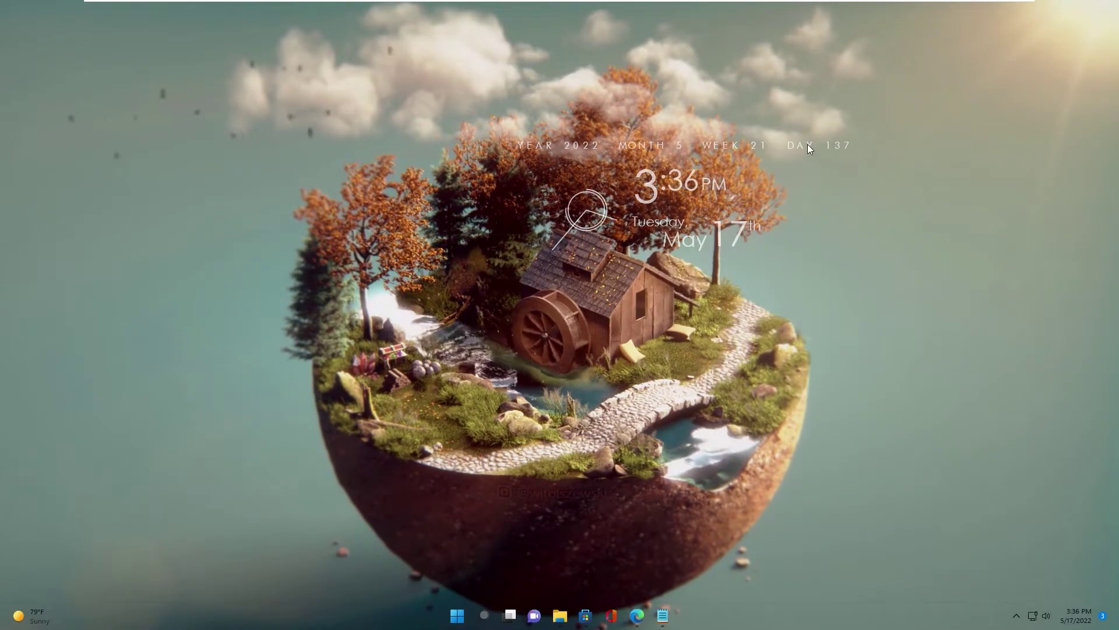
pyautogui.rightClick(676, 185)
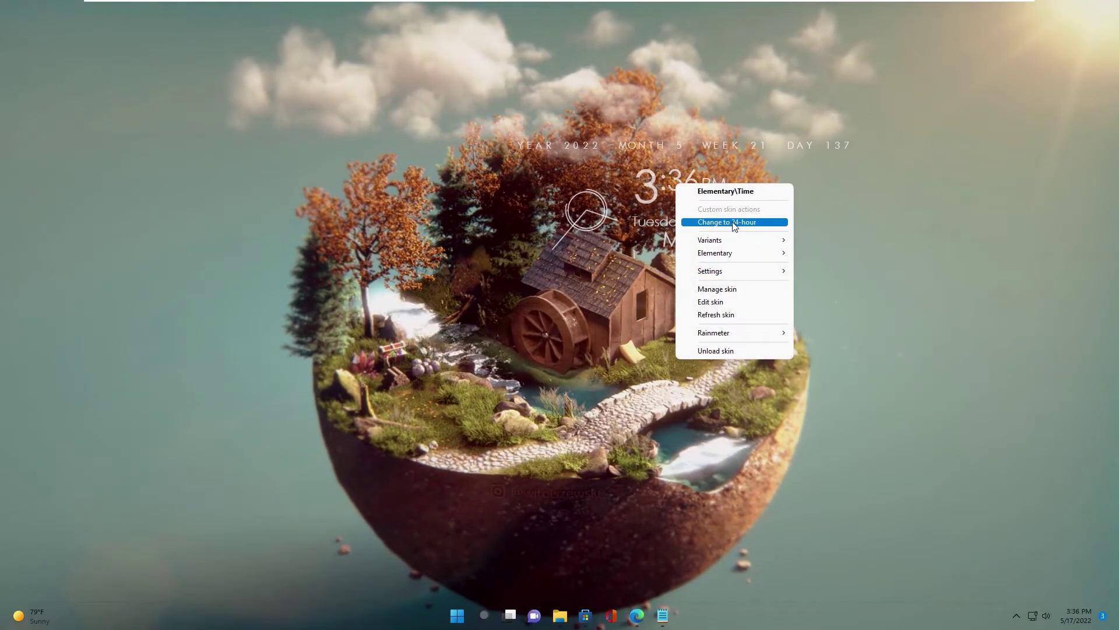
pyautogui.click(685, 221)
pyautogui.rightClick(673, 184)
# - Switch the clock back to 12-hour time and bring up the Rainmeter skin manager
pyautogui.click(717, 223)
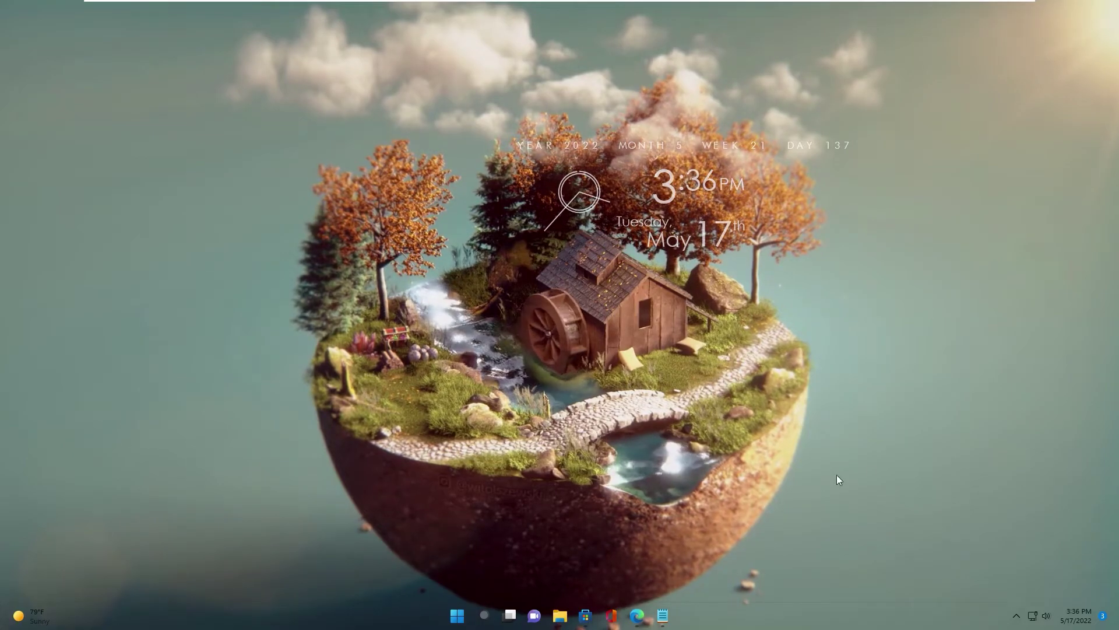
pyautogui.click(1016, 616)
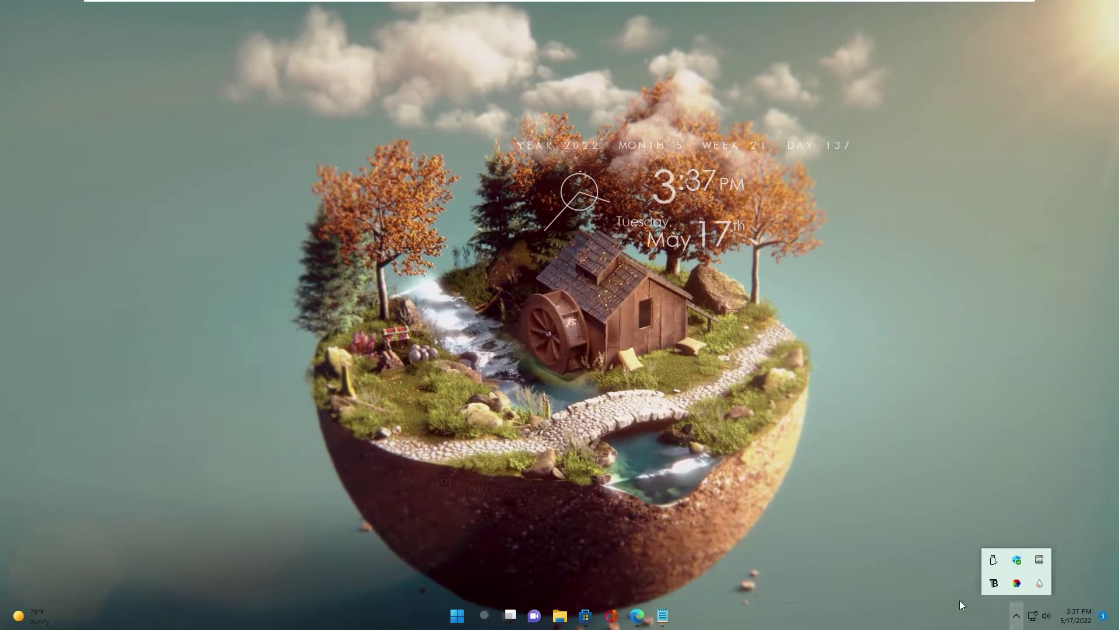
pyautogui.click(1039, 583)
pyautogui.moveTo(540, 145); pyautogui.dragTo(546, 280)
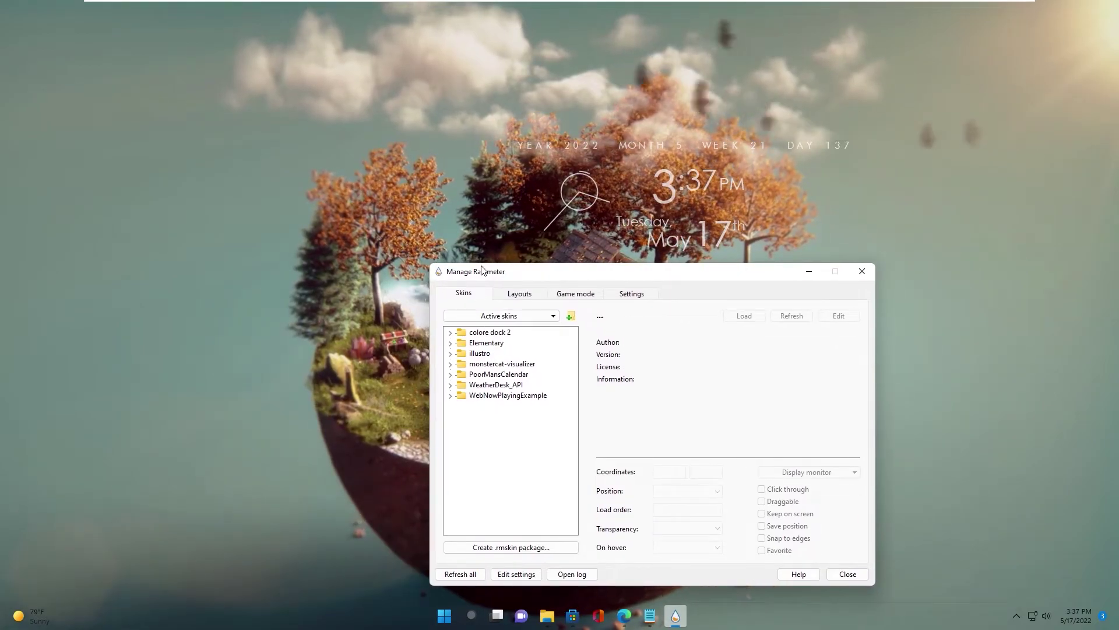
pyautogui.moveTo(482, 268); pyautogui.dragTo(491, 265)
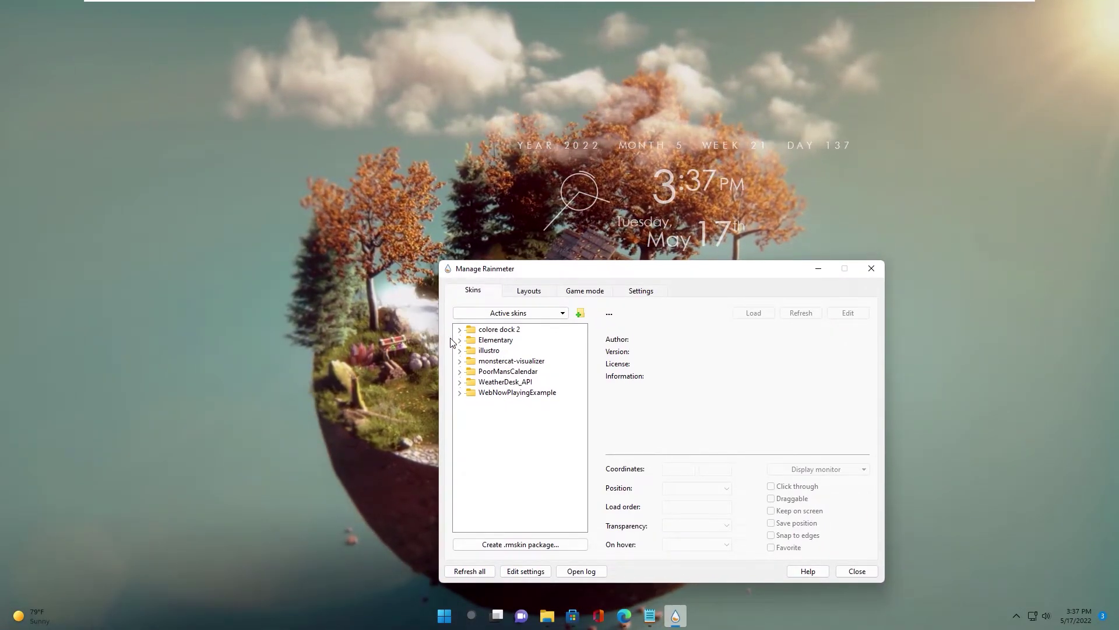
# - Load the Chrome dock icon from the Colore Dock 2 skin folder
pyautogui.click(460, 330)
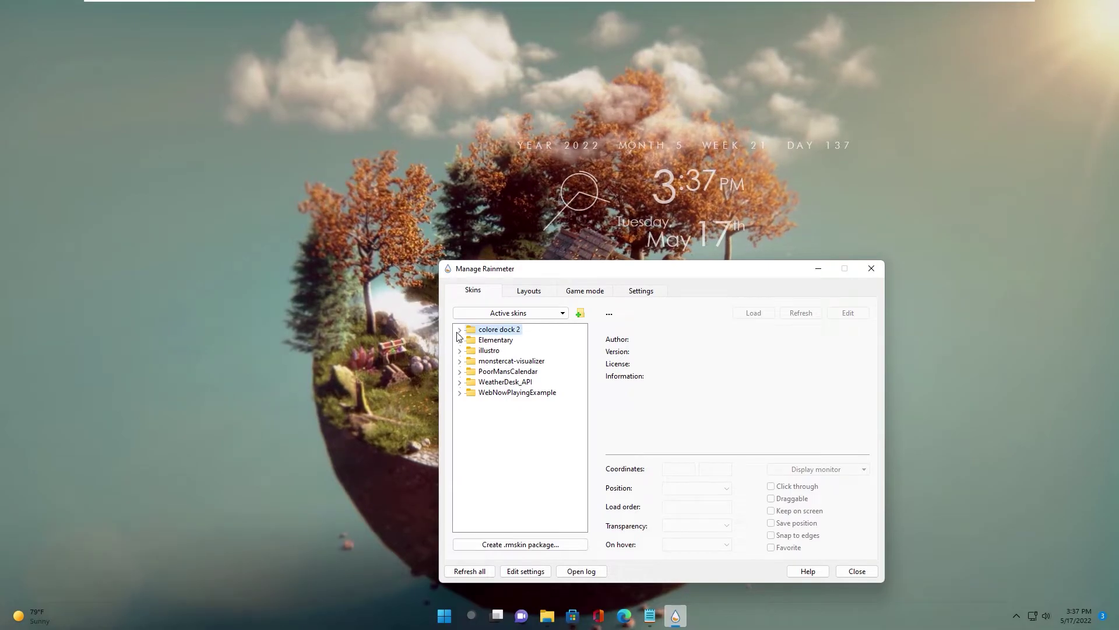
pyautogui.click(460, 330)
pyautogui.click(460, 330)
pyautogui.click(459, 330)
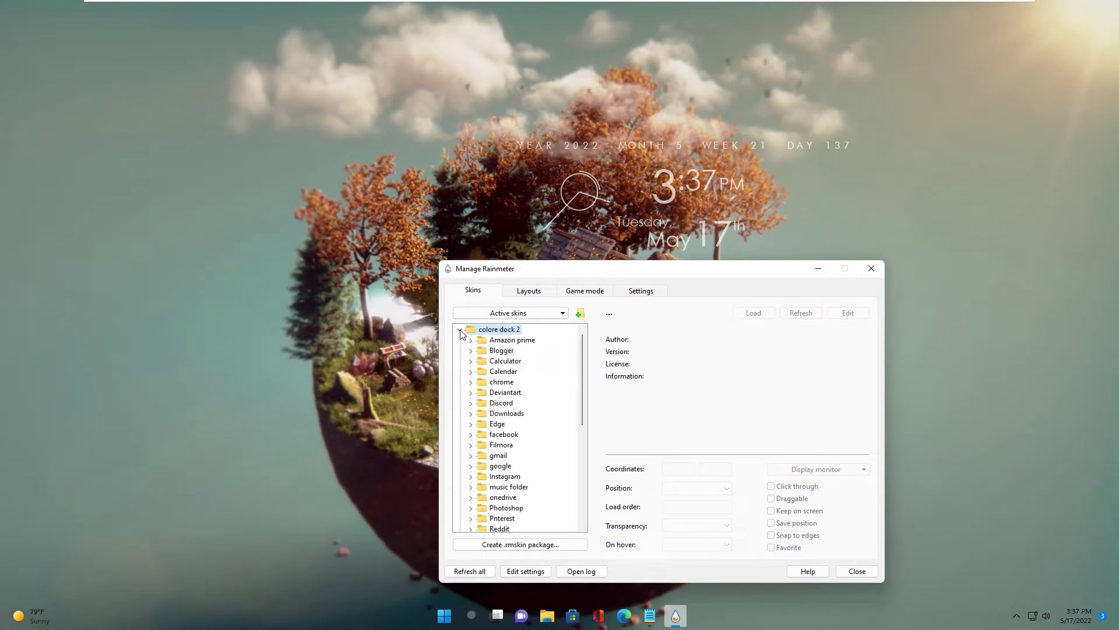
pyautogui.click(460, 330)
pyautogui.click(460, 330)
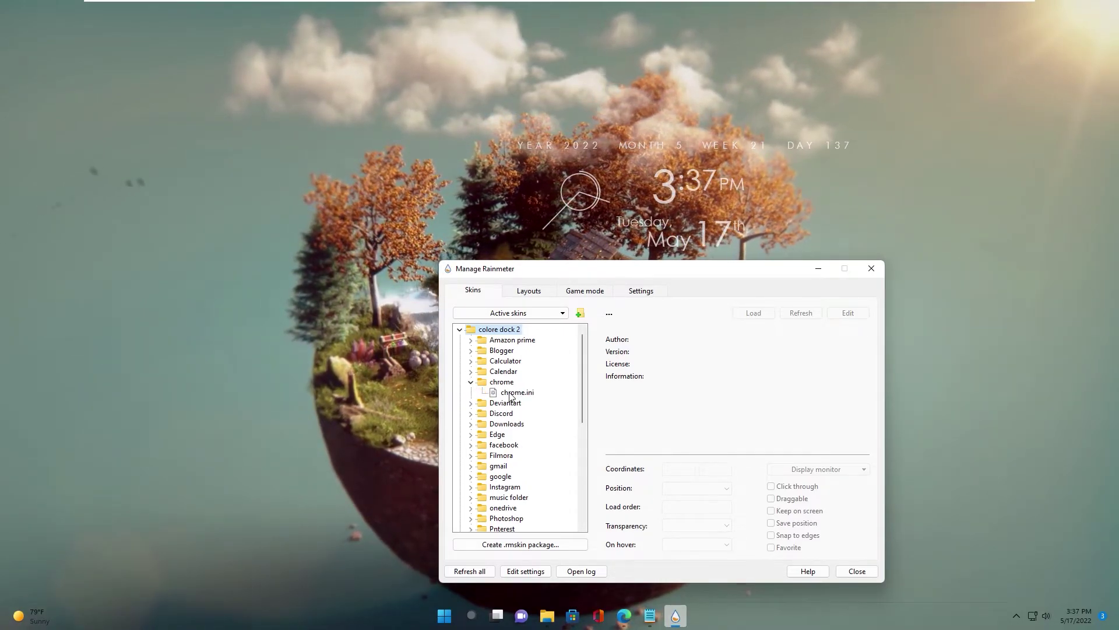
pyautogui.click(527, 400)
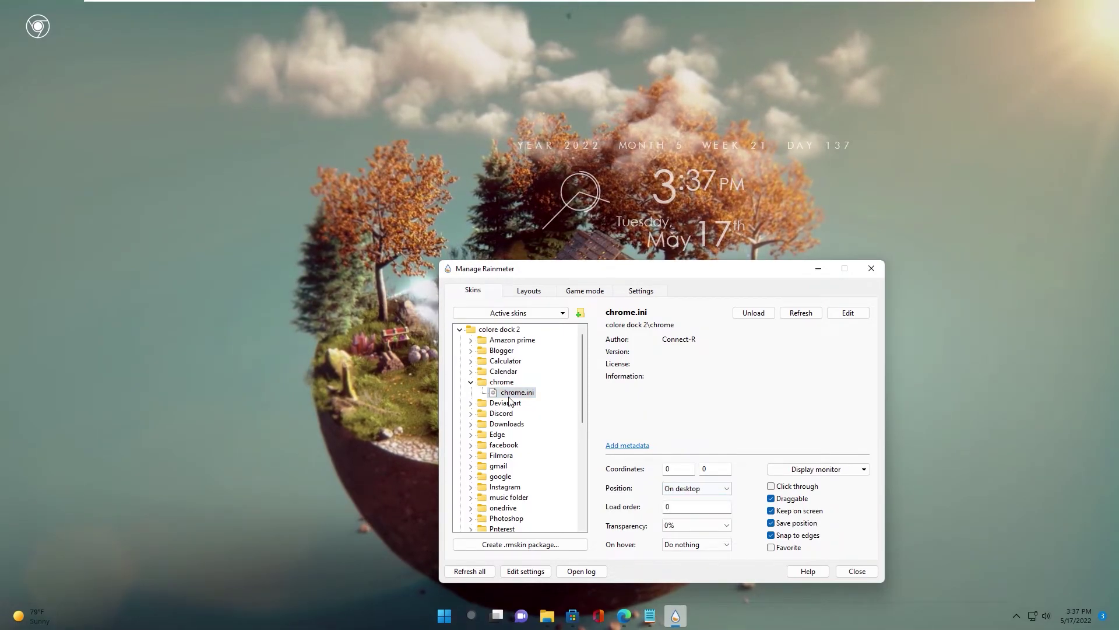
pyautogui.click(471, 382)
# - Load the Edge dock icon and set its position to On desktop
pyautogui.scroll(-1, 473, 385)
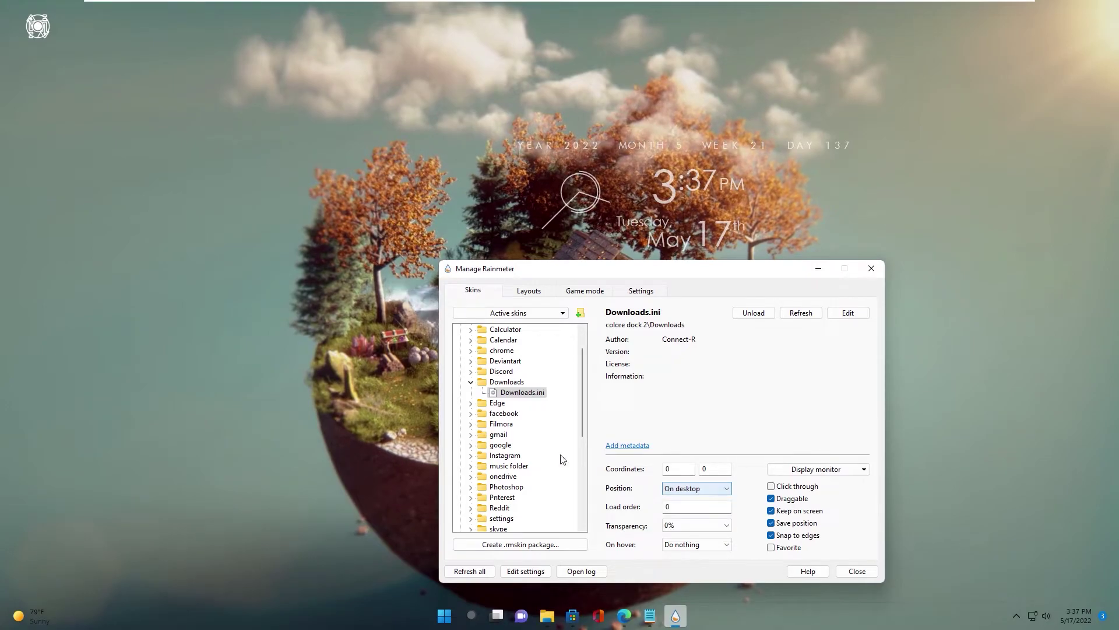
pyautogui.click(470, 403)
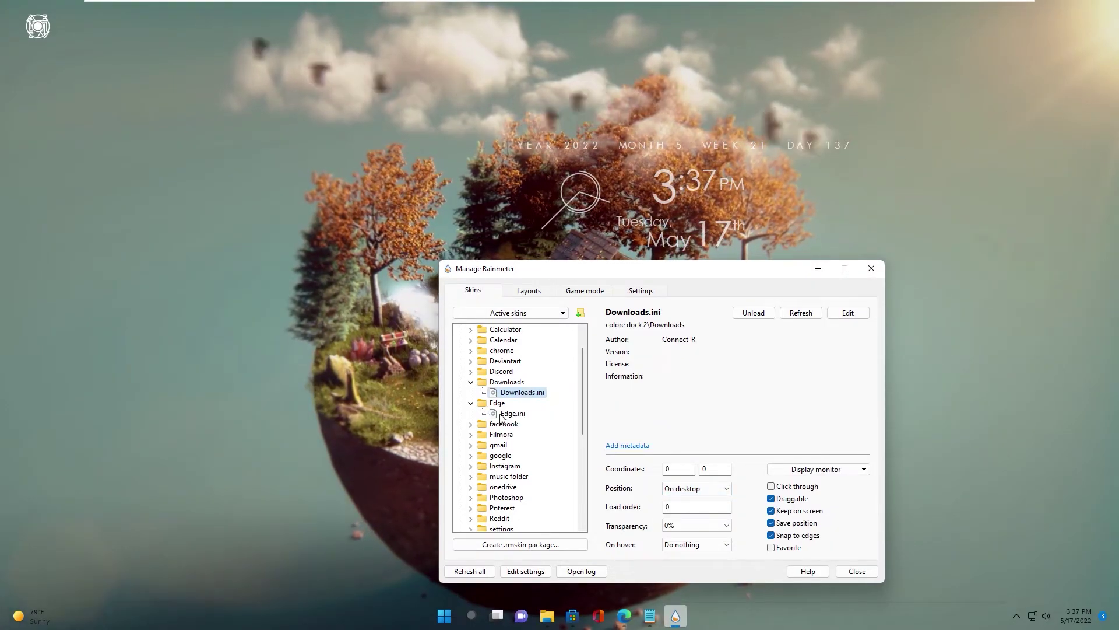
pyautogui.rightClick(502, 414)
pyautogui.click(528, 421)
pyautogui.click(697, 489)
pyautogui.click(687, 500)
pyautogui.click(470, 403)
pyautogui.click(471, 381)
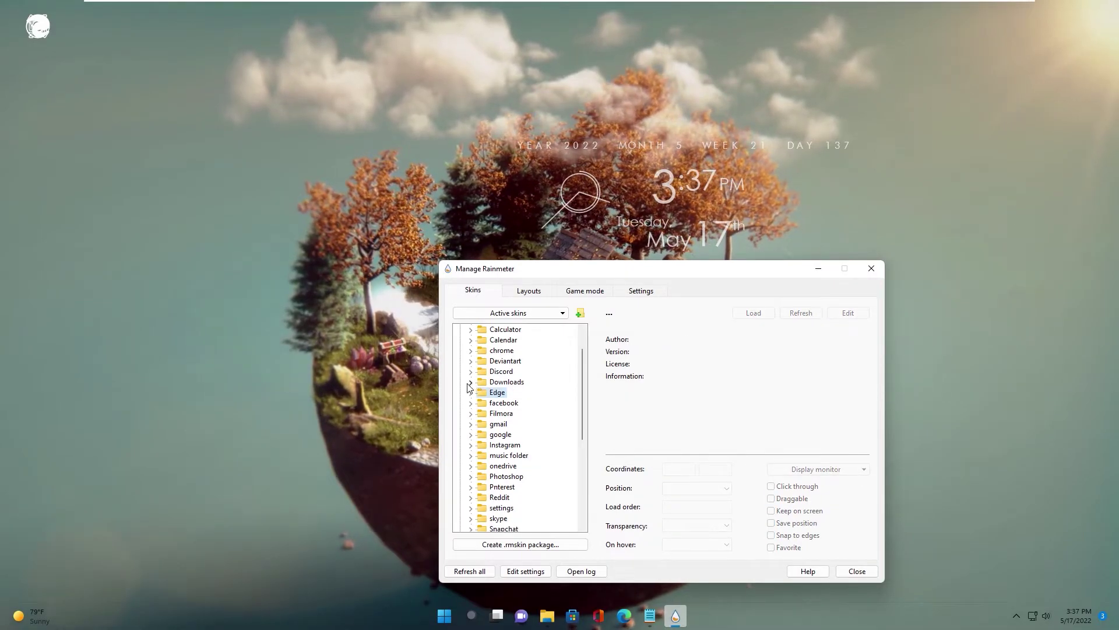
# - Load the Google and YouTube dock icons from the Colore Dock 2 folders
pyautogui.click(470, 434)
pyautogui.scroll(-1, 484, 431)
pyautogui.rightClick(505, 415)
pyautogui.click(527, 421)
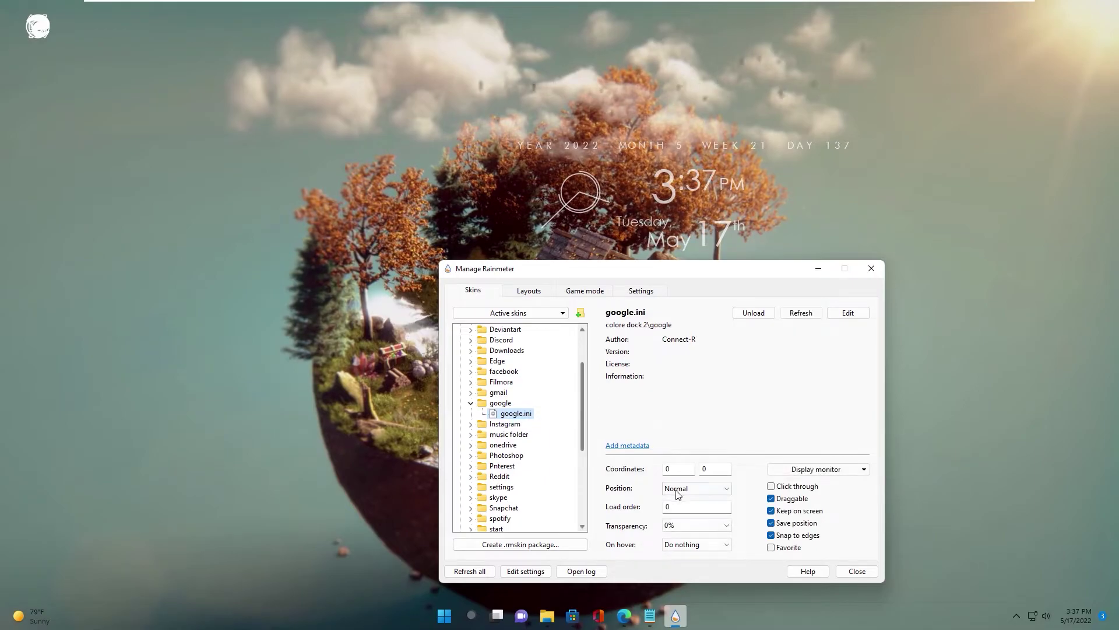
pyautogui.click(471, 403)
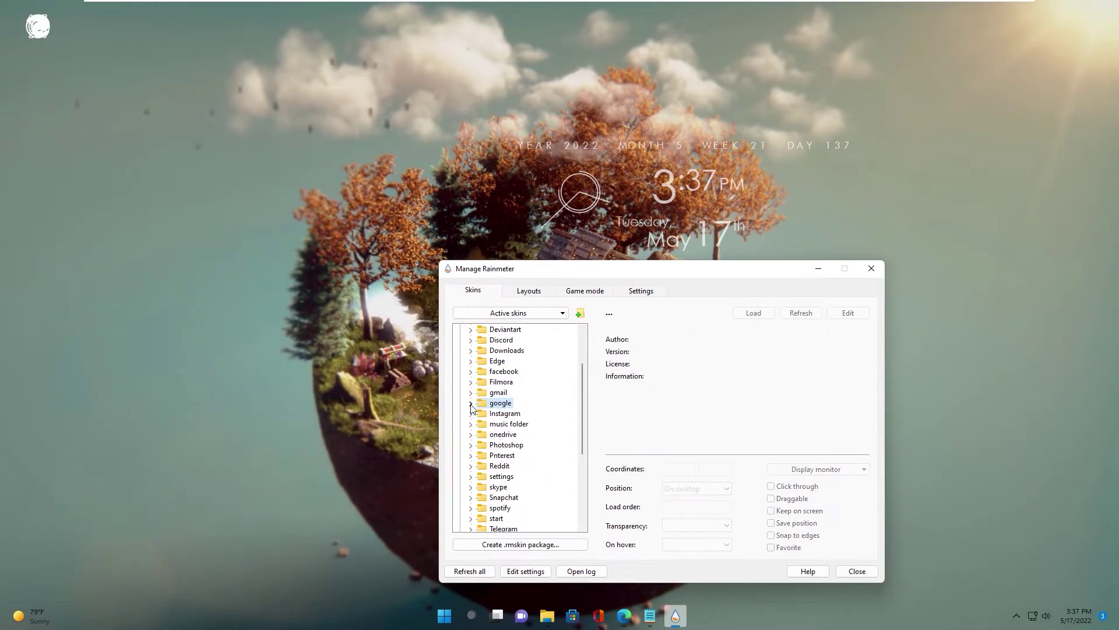
pyautogui.click(471, 413)
pyautogui.scroll(-2, 513, 431)
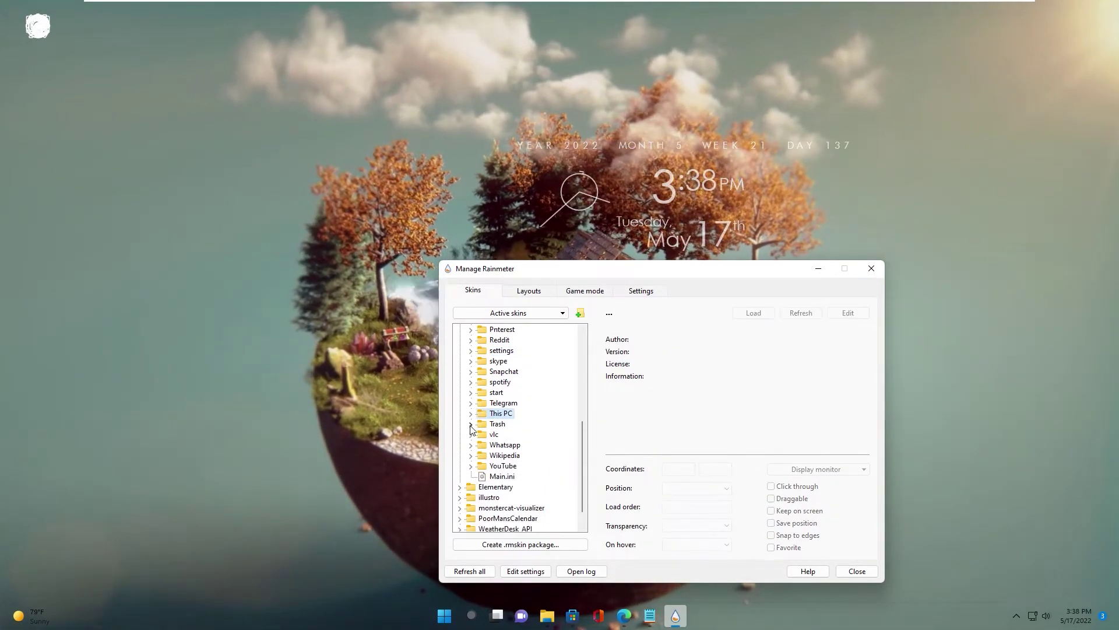
pyautogui.click(518, 476)
# - Line up Chrome, Edge, Google, Settings and YouTube icons in a row across the island
pyautogui.click(819, 269)
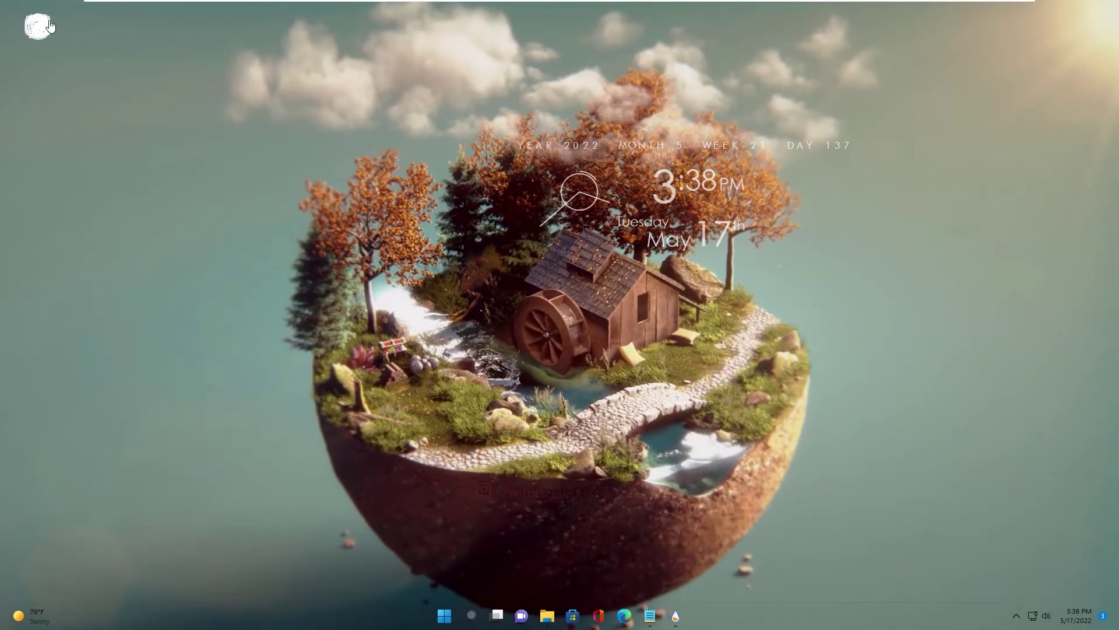
pyautogui.moveTo(205, 271); pyautogui.dragTo(357, 465)
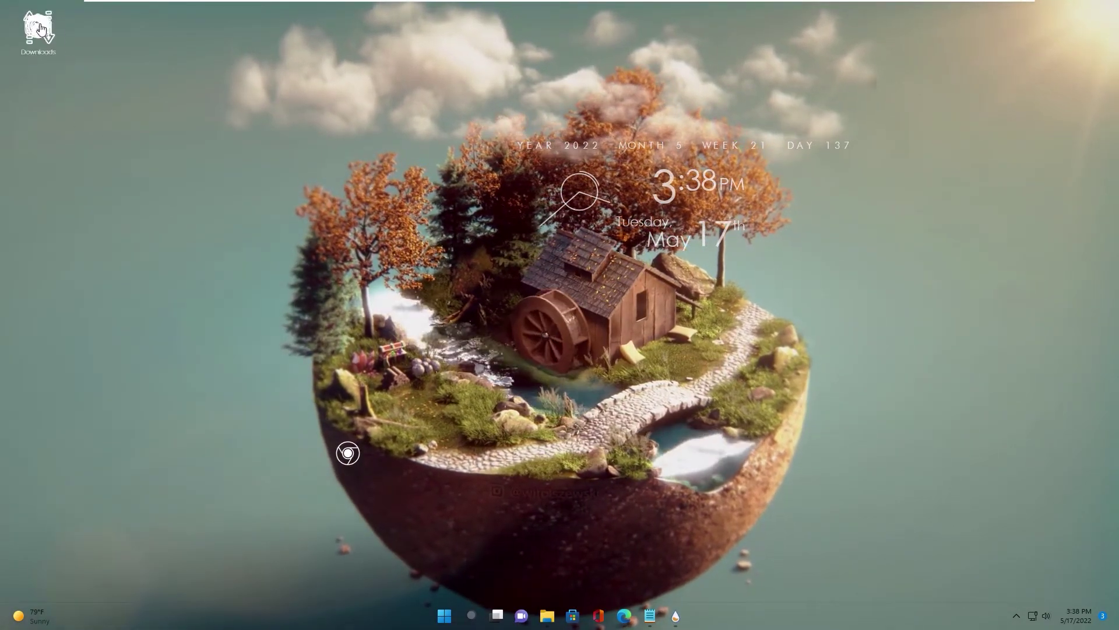
pyautogui.moveTo(37, 25); pyautogui.dragTo(486, 503)
pyautogui.moveTo(37, 26); pyautogui.dragTo(645, 515)
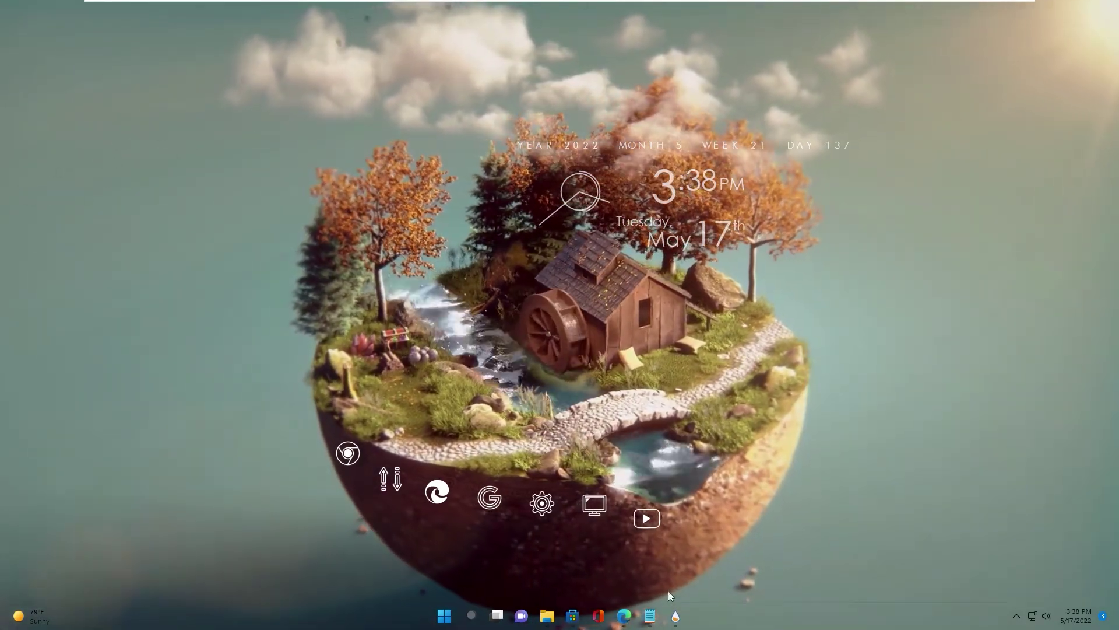
pyautogui.click(675, 616)
pyautogui.click(459, 330)
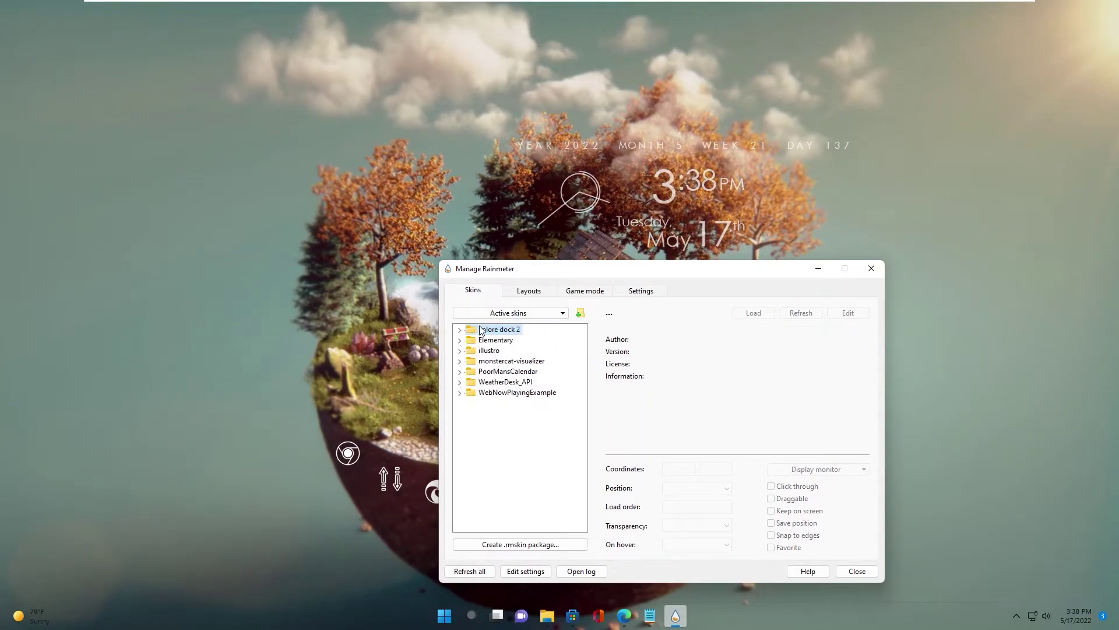
# - Load the monstercat visualizer.ini and Song Information Right.ini skins
pyautogui.click(460, 362)
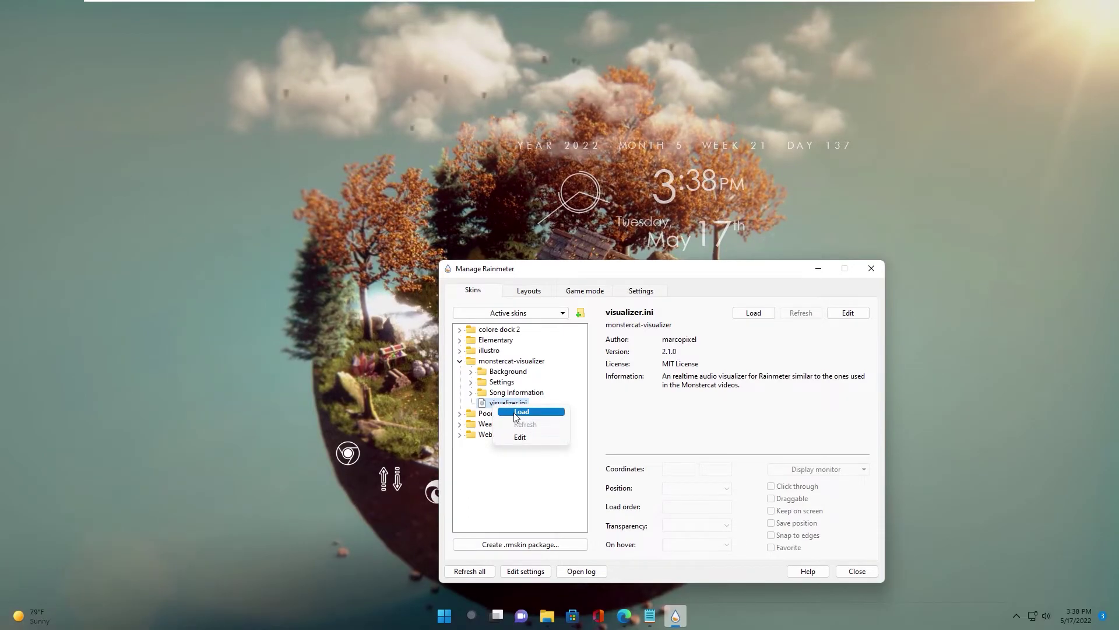
pyautogui.doubleClick(512, 403)
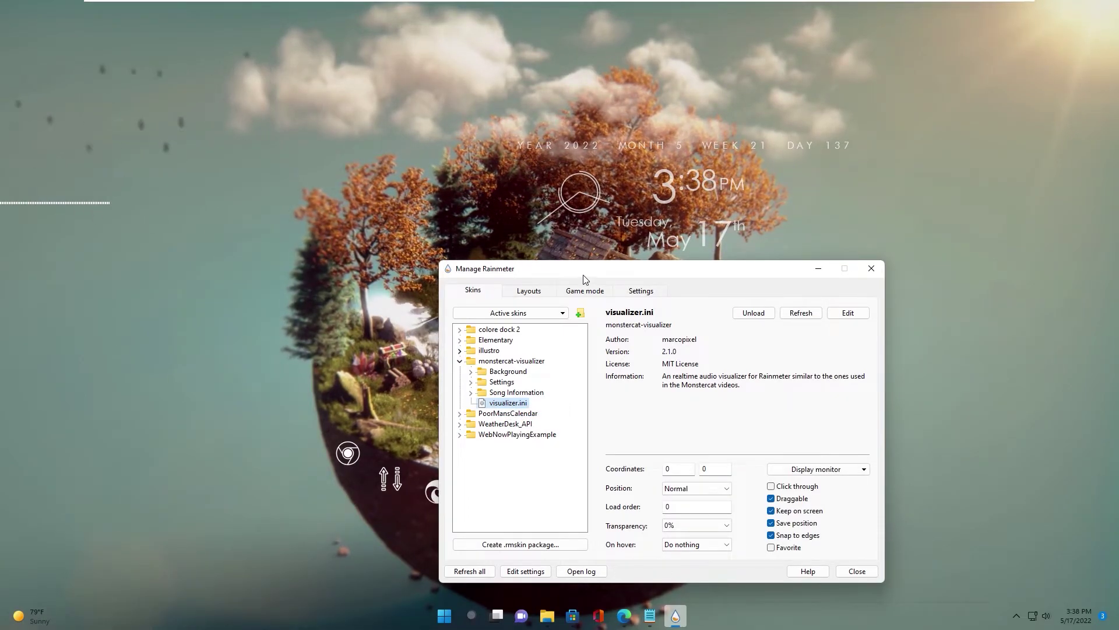
pyautogui.moveTo(585, 277); pyautogui.dragTo(364, 235)
pyautogui.click(251, 355)
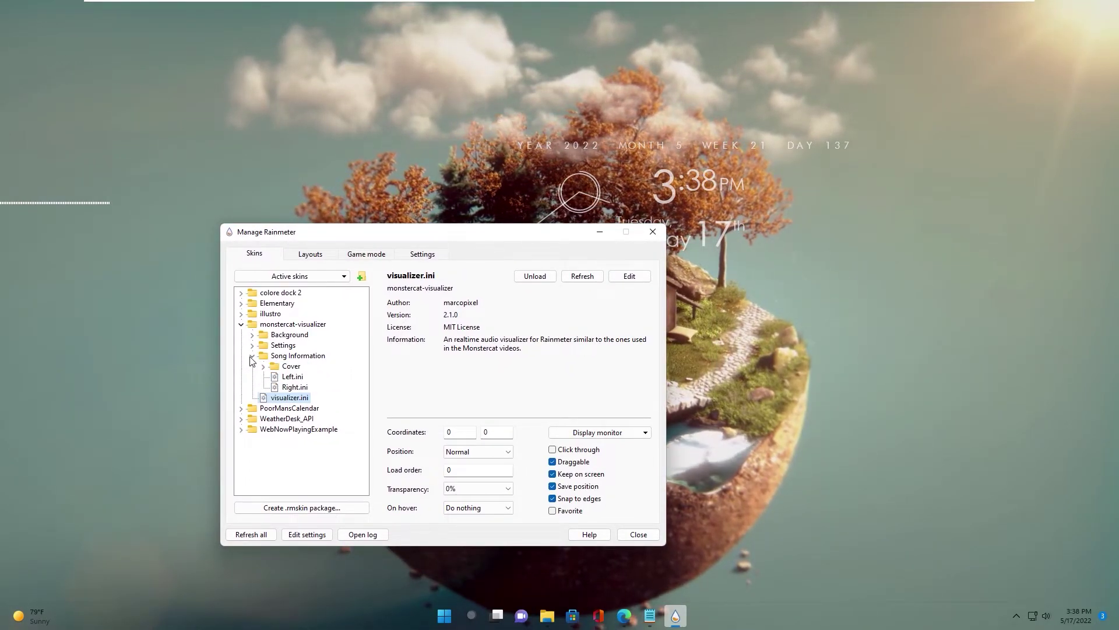
pyautogui.click(295, 387)
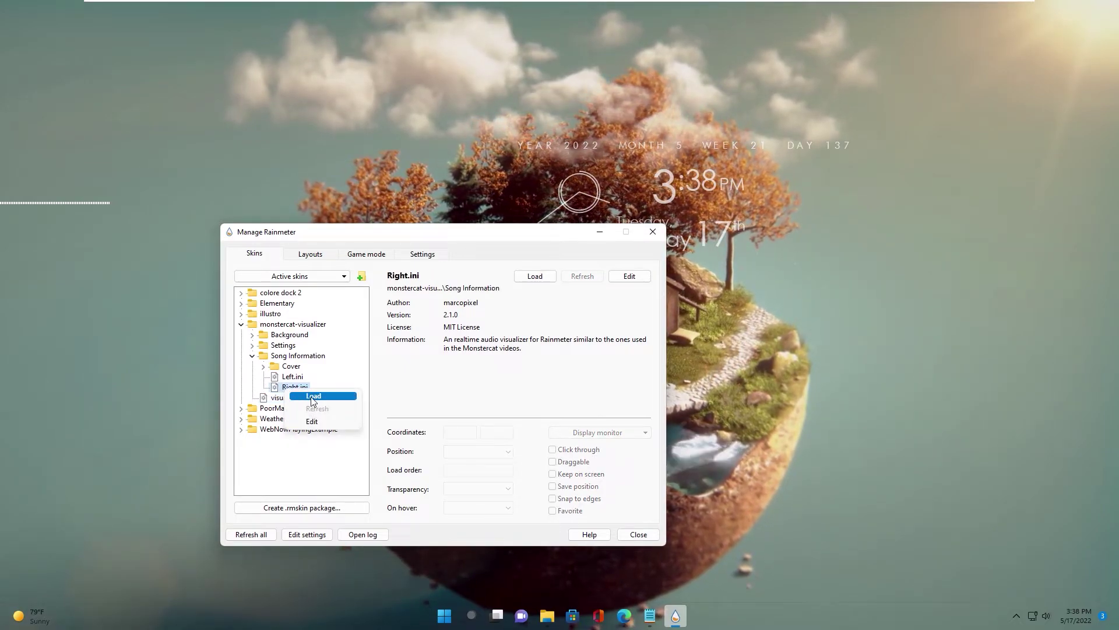
pyautogui.doubleClick(294, 387)
pyautogui.click(478, 451)
pyautogui.click(467, 468)
# - Set the visualizer to On desktop and move it right of the island
pyautogui.click(290, 398)
pyautogui.click(467, 452)
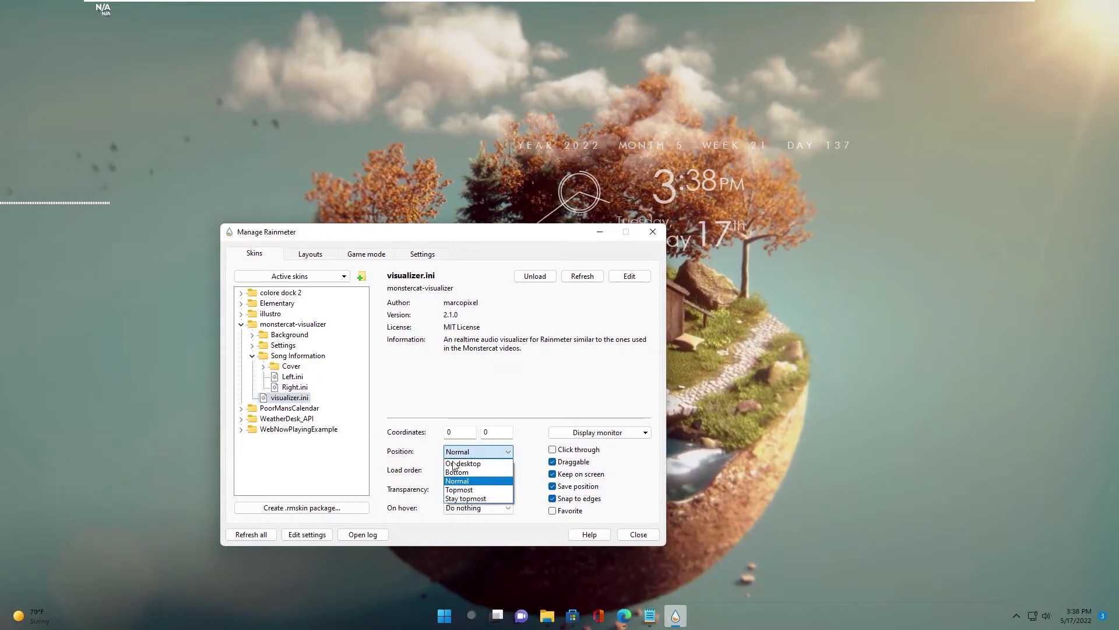
pyautogui.click(458, 465)
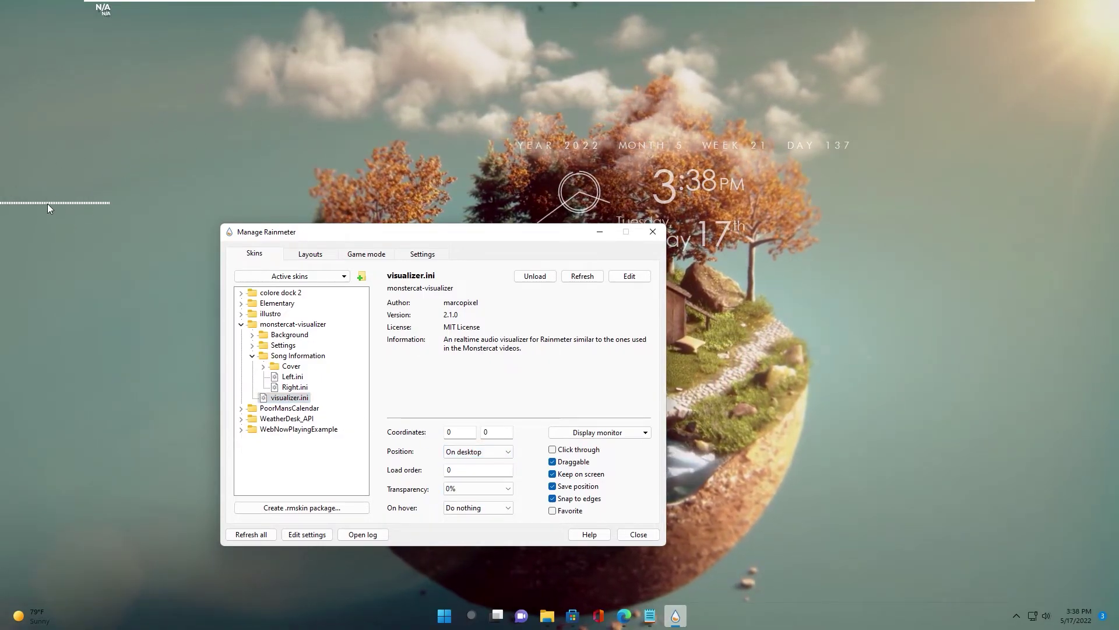
pyautogui.moveTo(890, 360); pyautogui.dragTo(922, 343)
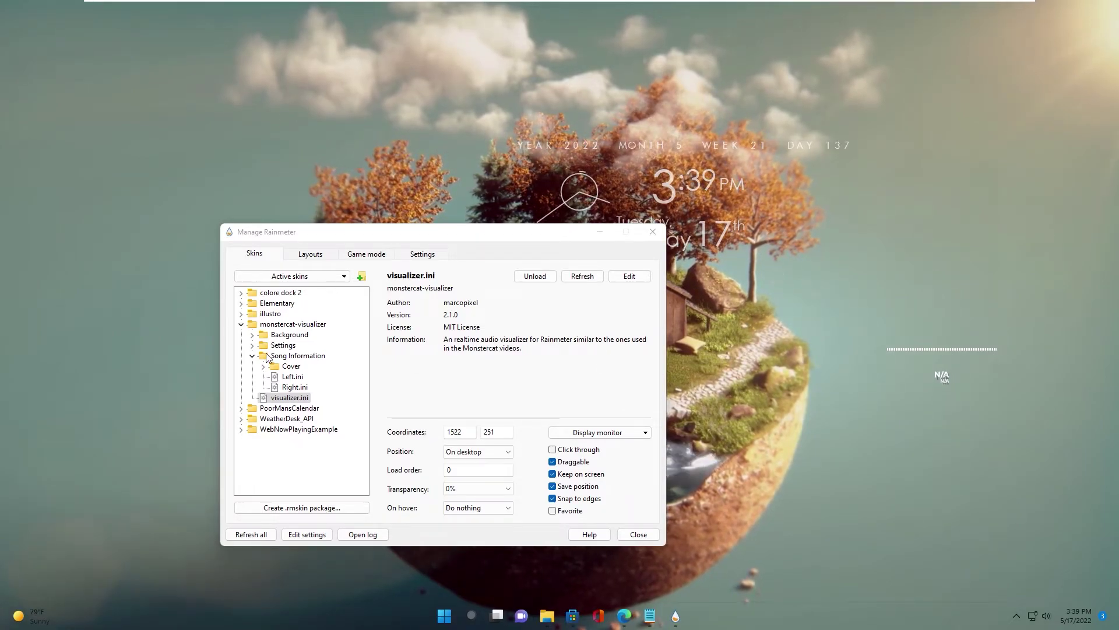
pyautogui.click(241, 324)
# - Load the PoorMansCalendar vertical.ini skin on the desktop layer along the right edge
pyautogui.click(241, 334)
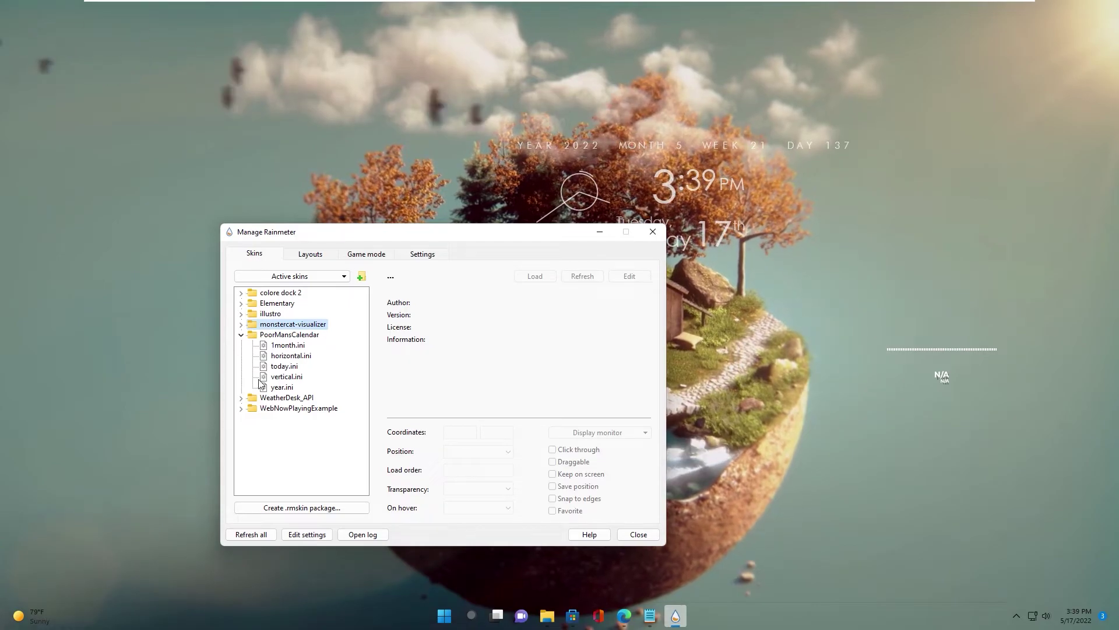
pyautogui.rightClick(280, 382)
pyautogui.click(292, 389)
pyautogui.click(478, 451)
pyautogui.click(475, 491)
pyautogui.click(456, 453)
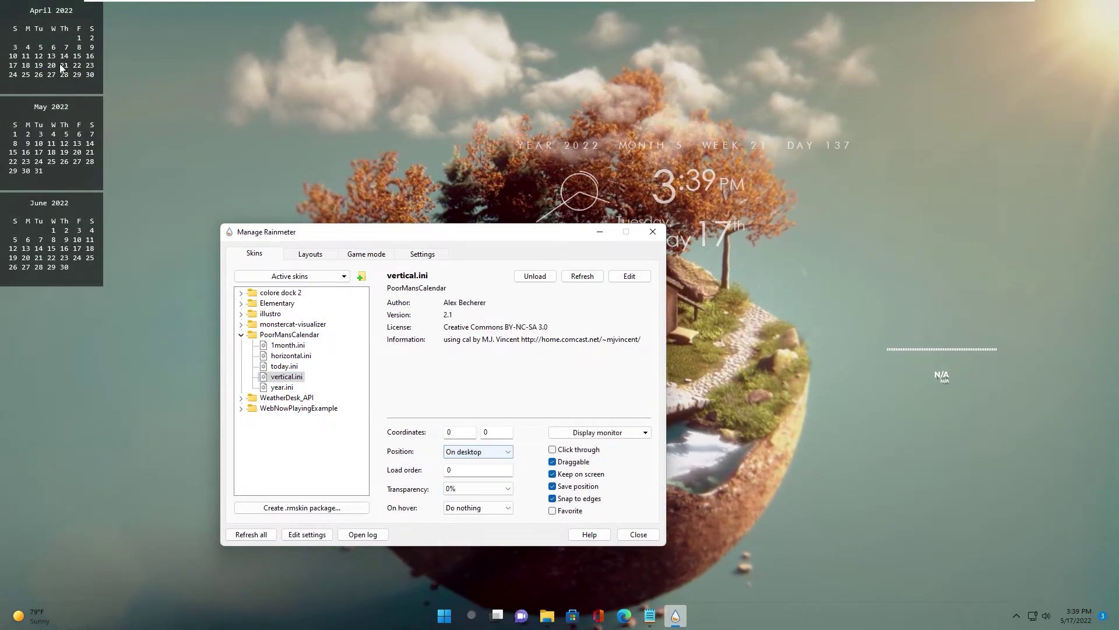
pyautogui.moveTo(26, 13); pyautogui.dragTo(1036, 222)
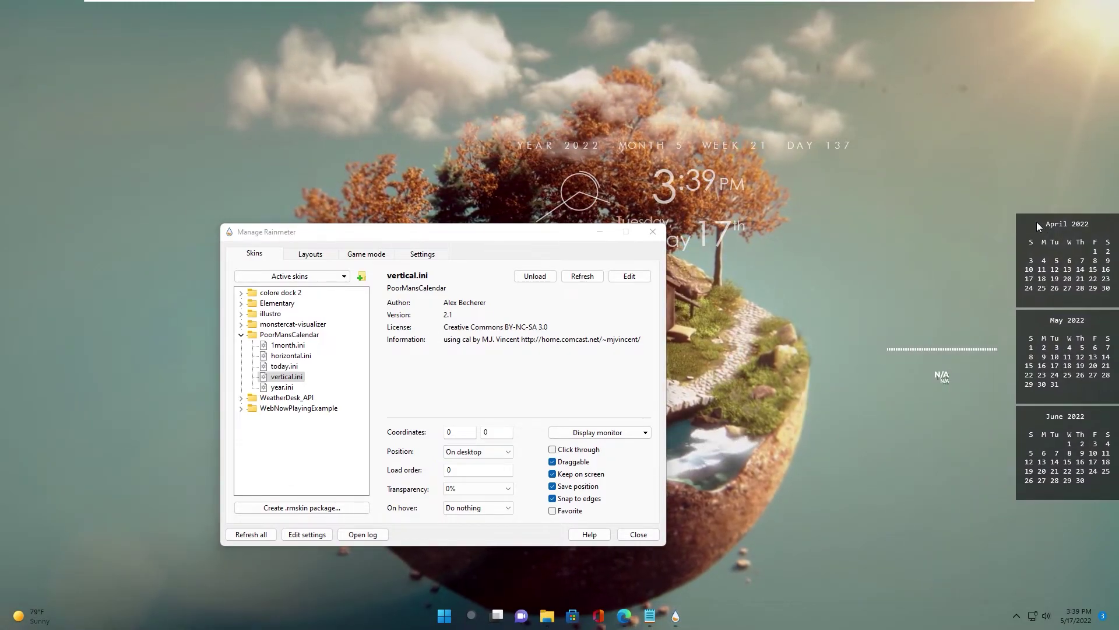
pyautogui.click(241, 334)
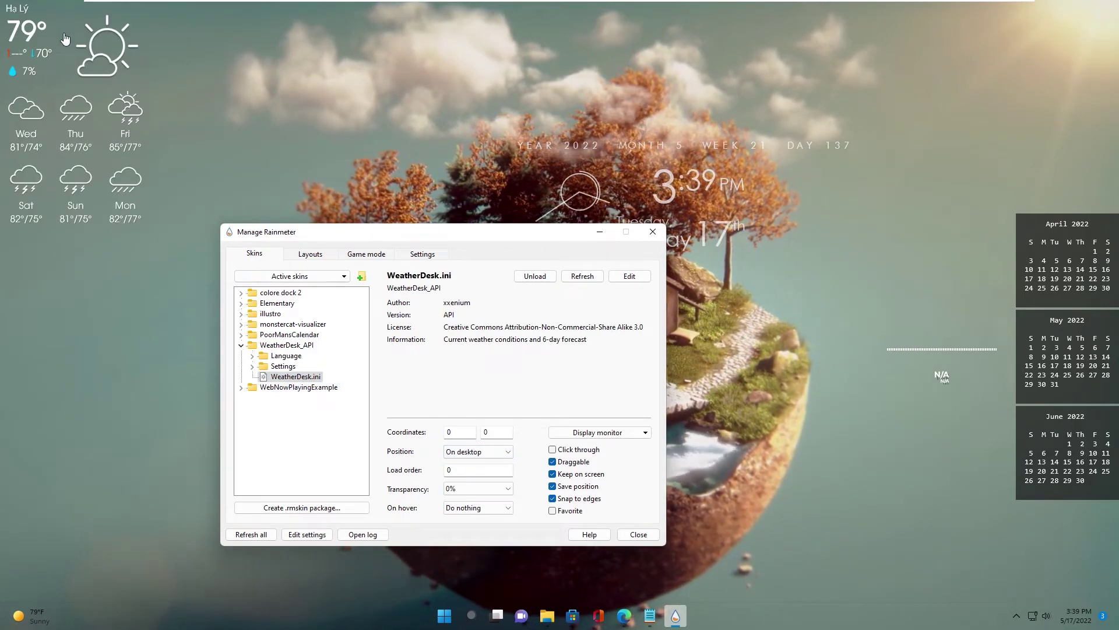
# - Position the WeatherDesk forecast on the left side, beside the island
pyautogui.moveTo(65, 40); pyautogui.dragTo(127, 280)
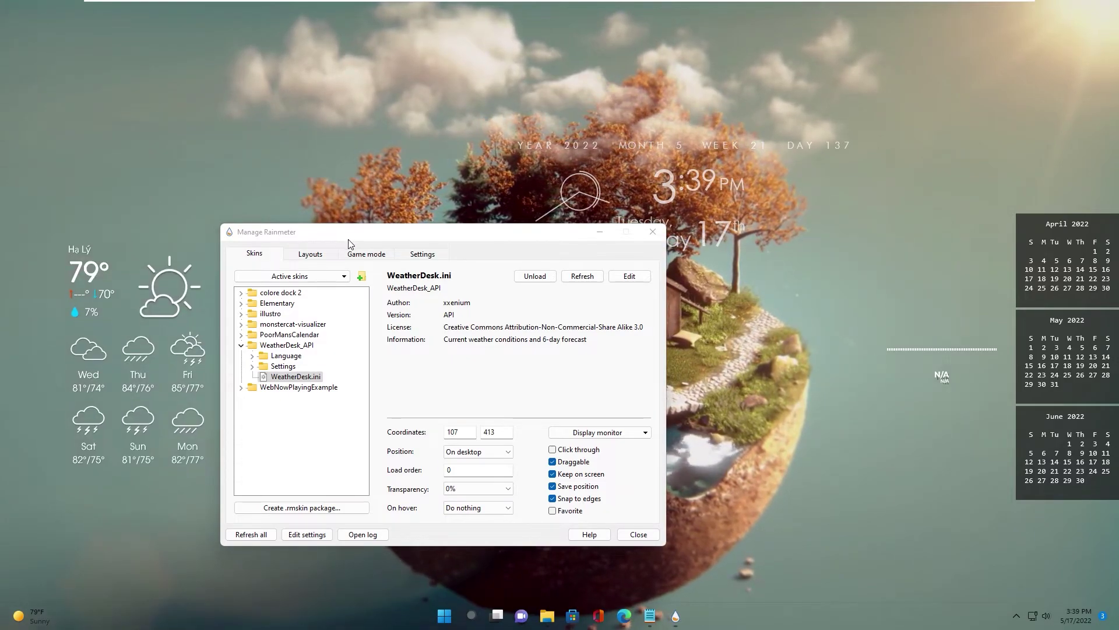
pyautogui.moveTo(300, 232); pyautogui.dragTo(521, 216)
pyautogui.moveTo(146, 279); pyautogui.dragTo(186, 290)
pyautogui.moveTo(692, 217); pyautogui.dragTo(579, 202)
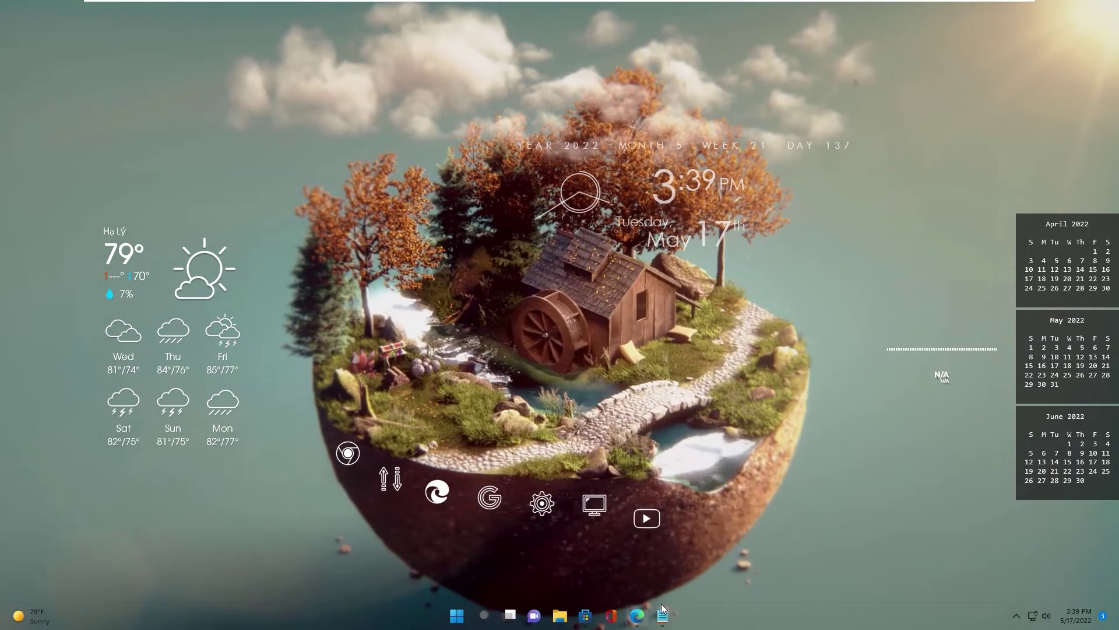
# - Close Notepad and unpin Office from the taskbar
pyautogui.click(663, 615)
pyautogui.click(1057, 220)
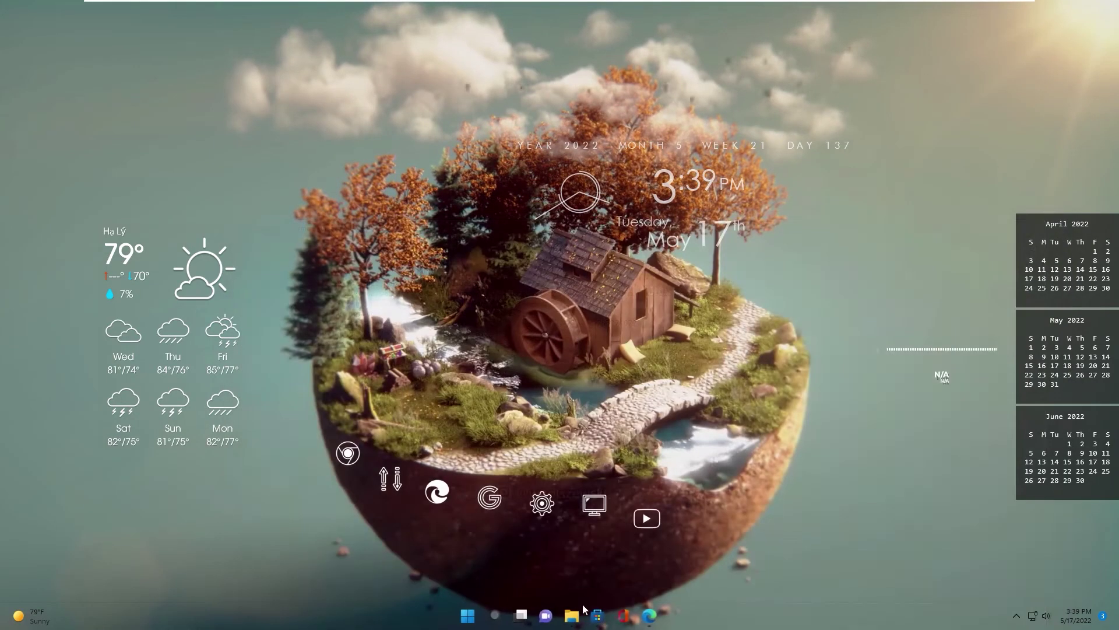
pyautogui.rightClick(625, 623)
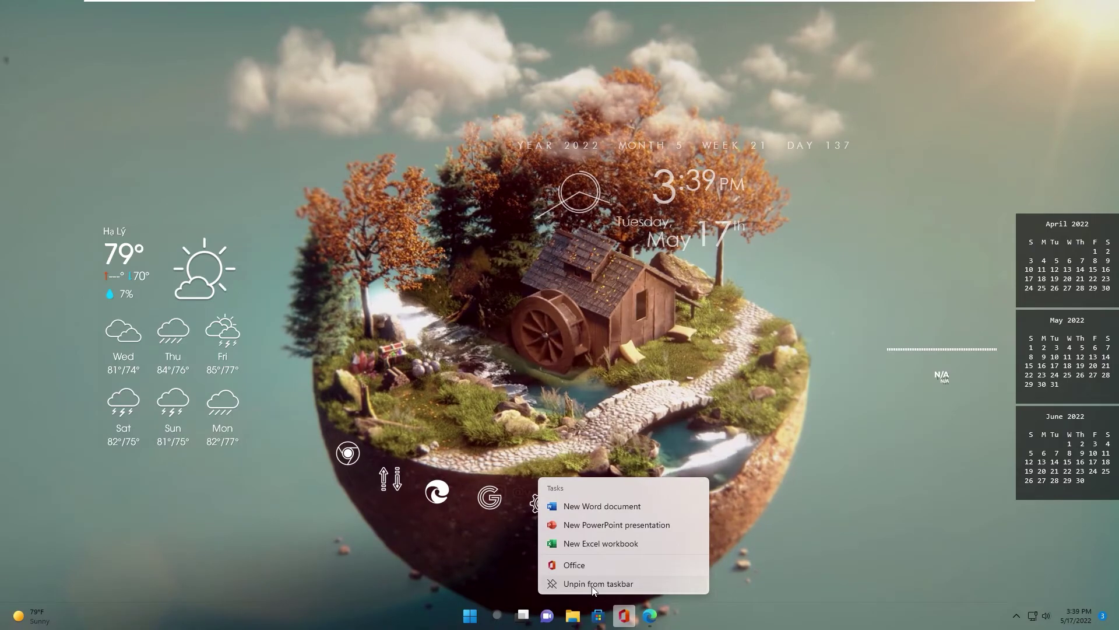
pyautogui.click(606, 582)
# - Unpin Microsoft Store and File Explorer from the taskbar
pyautogui.rightClick(608, 621)
pyautogui.rightClick(602, 612)
pyautogui.click(585, 585)
pyautogui.rightClick(598, 617)
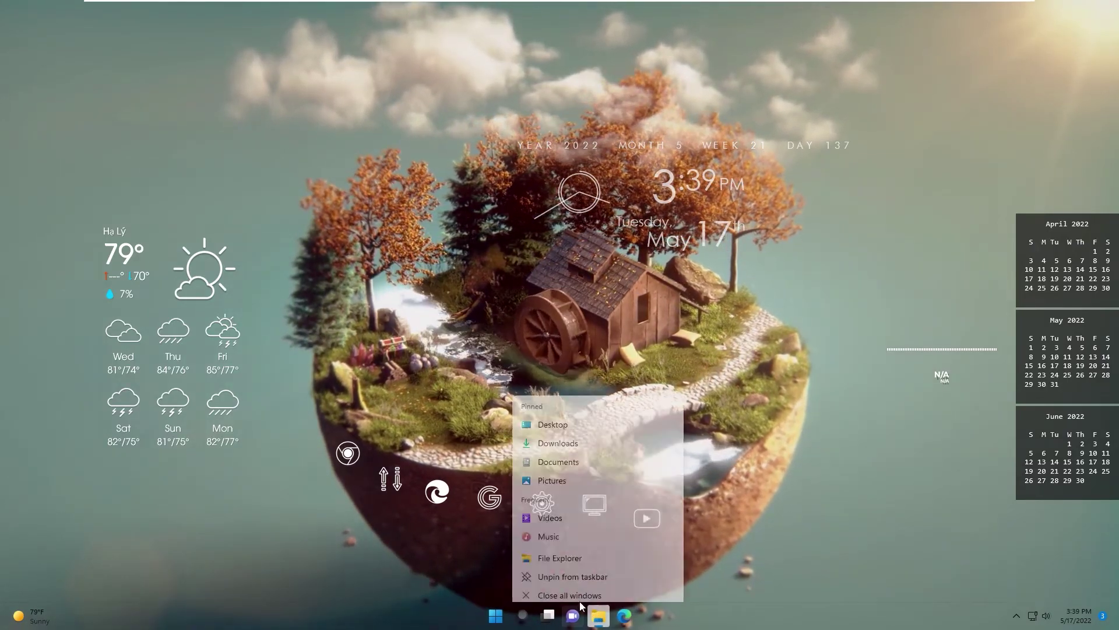
pyautogui.click(554, 584)
pyautogui.rightClick(598, 617)
pyautogui.click(555, 584)
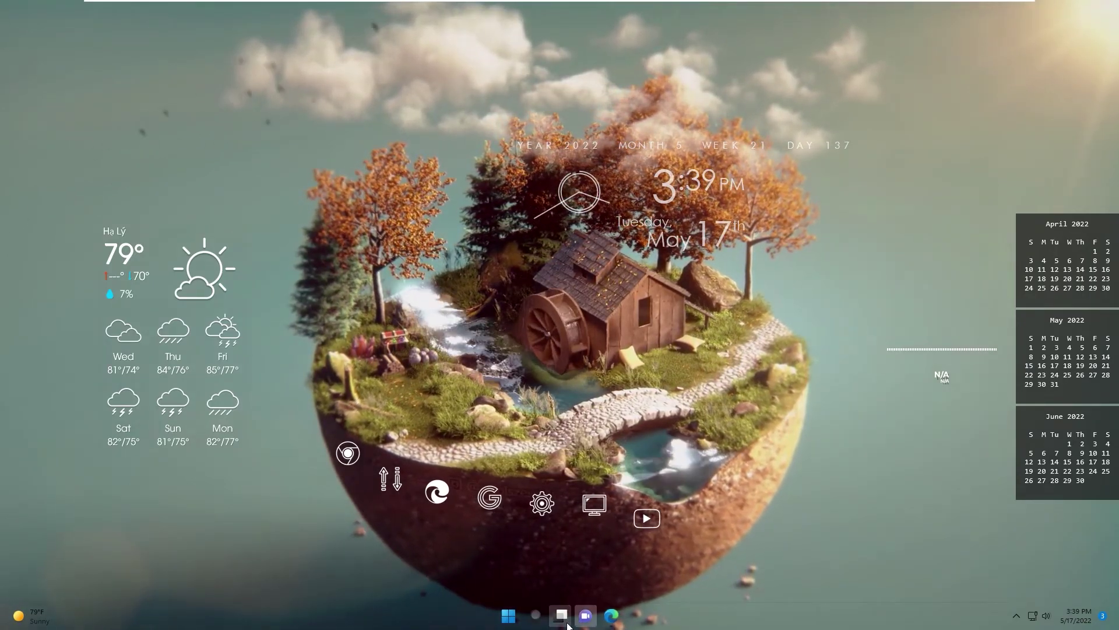
pyautogui.click(509, 617)
# - In Personalization > Taskbar, turn off Search, Task view, Widgets and Chat, then minimize Settings
pyautogui.click(531, 324)
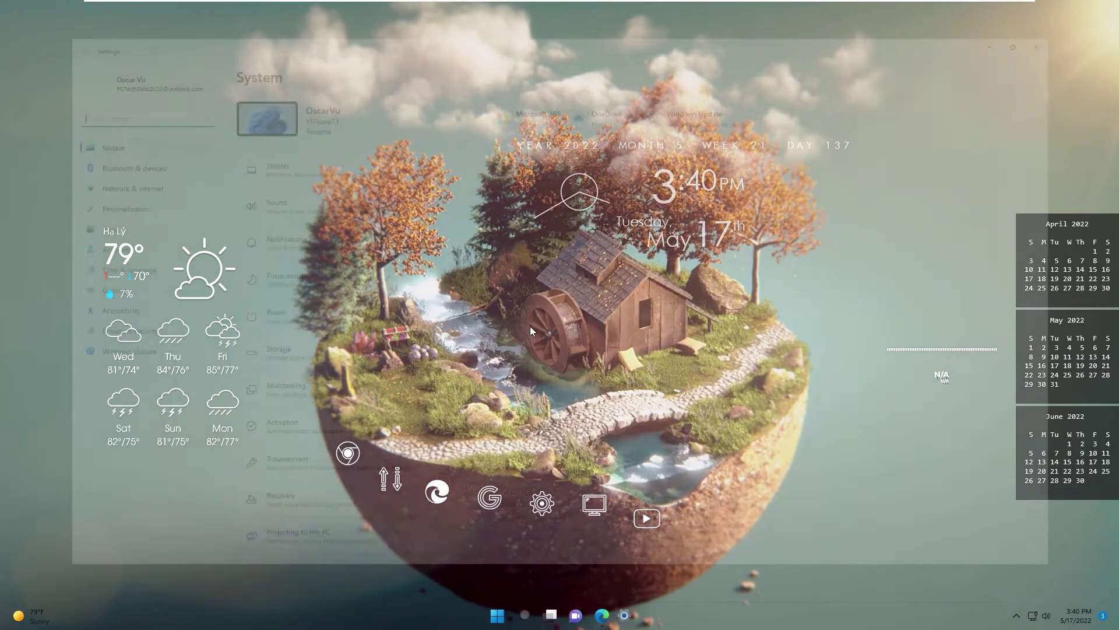
pyautogui.click(50, 196)
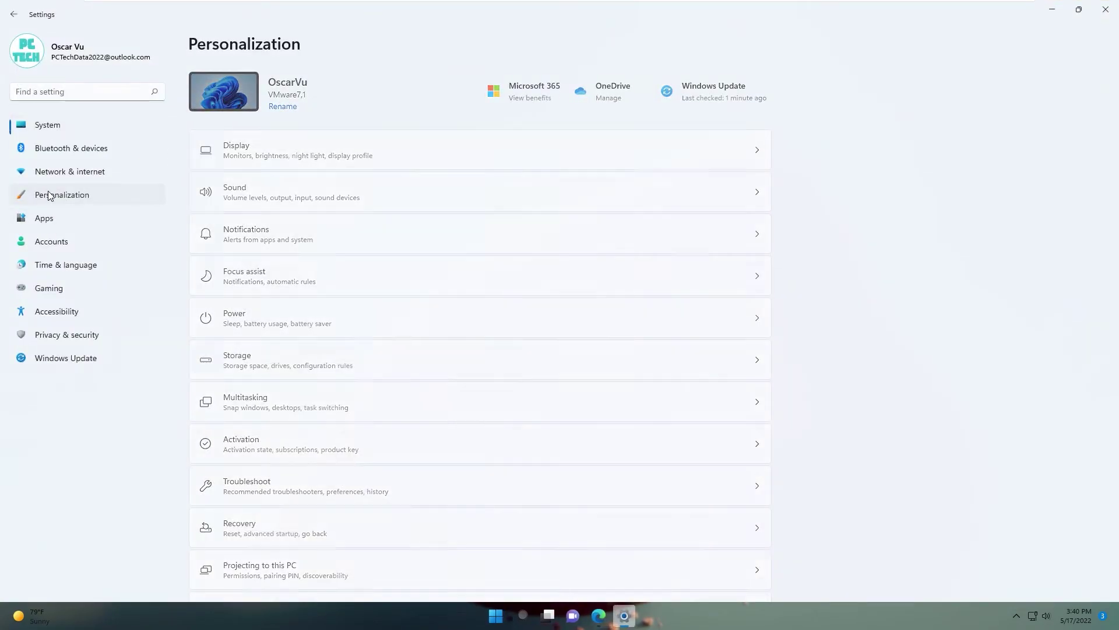
pyautogui.click(275, 484)
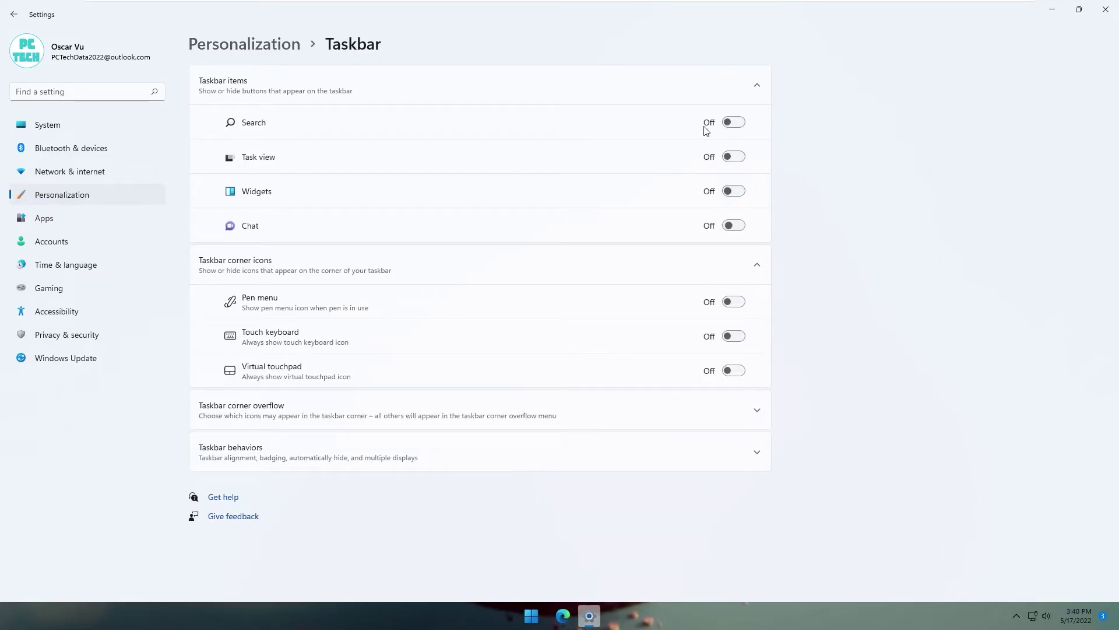
pyautogui.click(1051, 13)
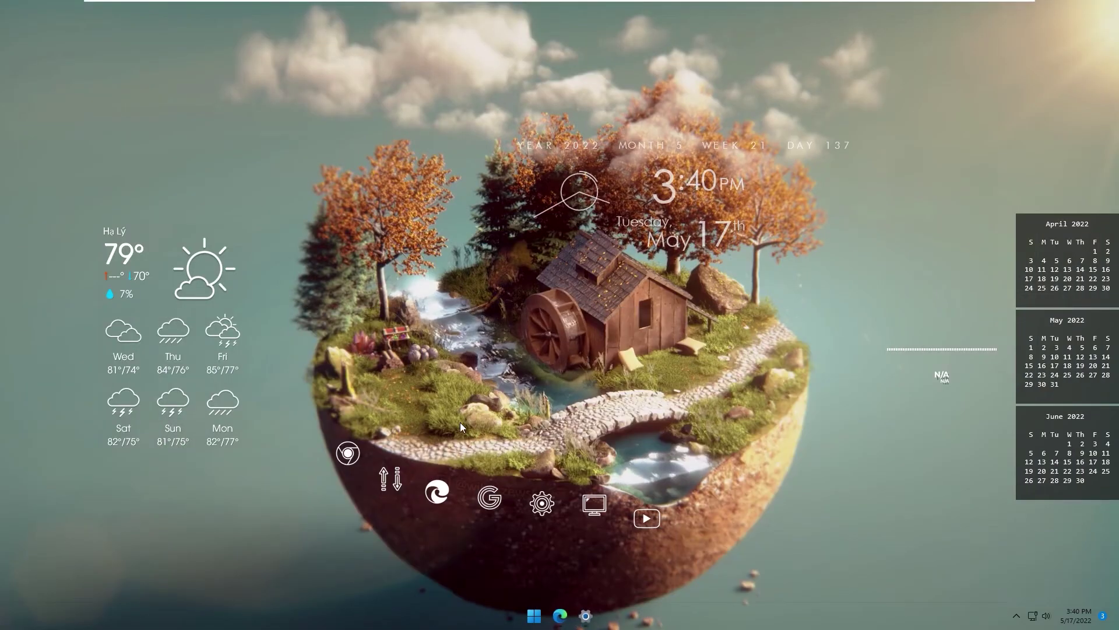
# - Close Settings, restore Edge and start typing 'y' into a new tab's address bar
pyautogui.moveTo(587, 619)
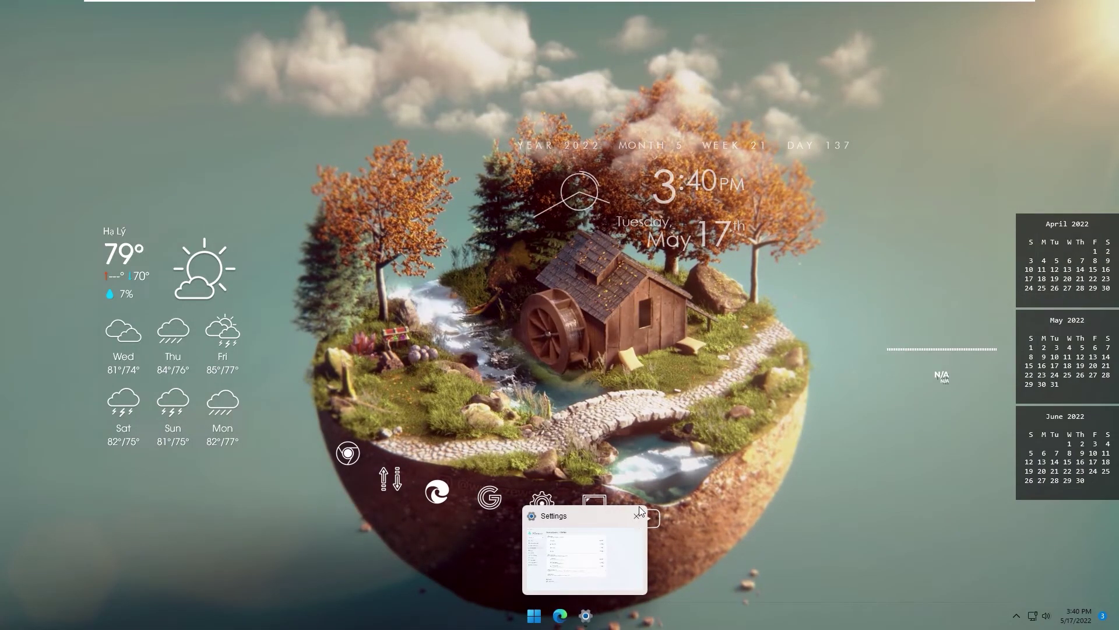
pyautogui.click(636, 515)
pyautogui.click(574, 615)
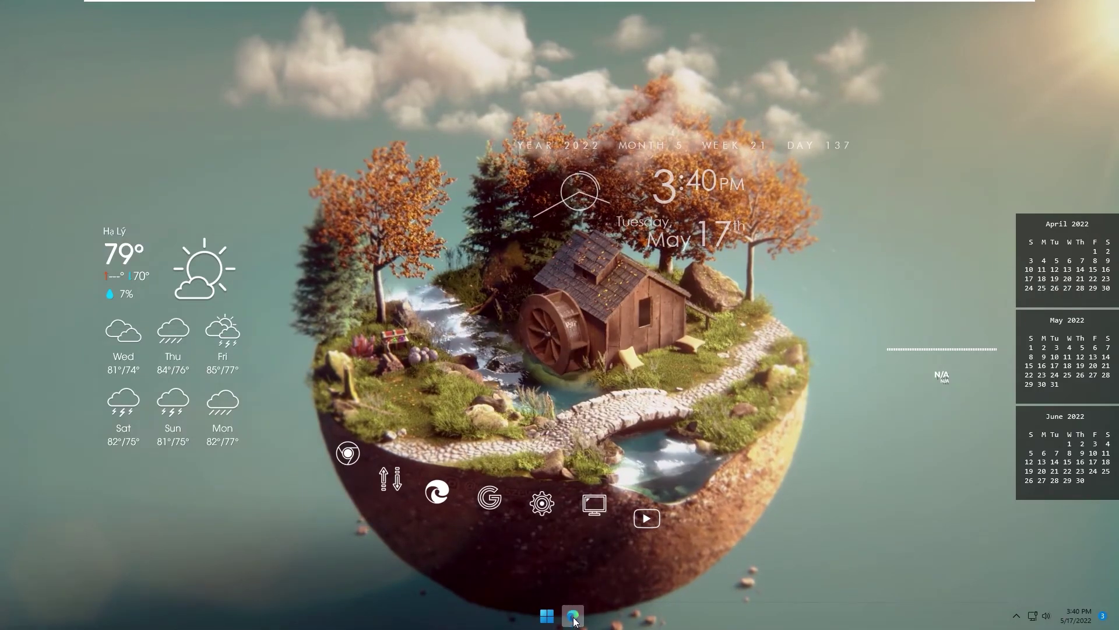
pyautogui.click(1011, 16)
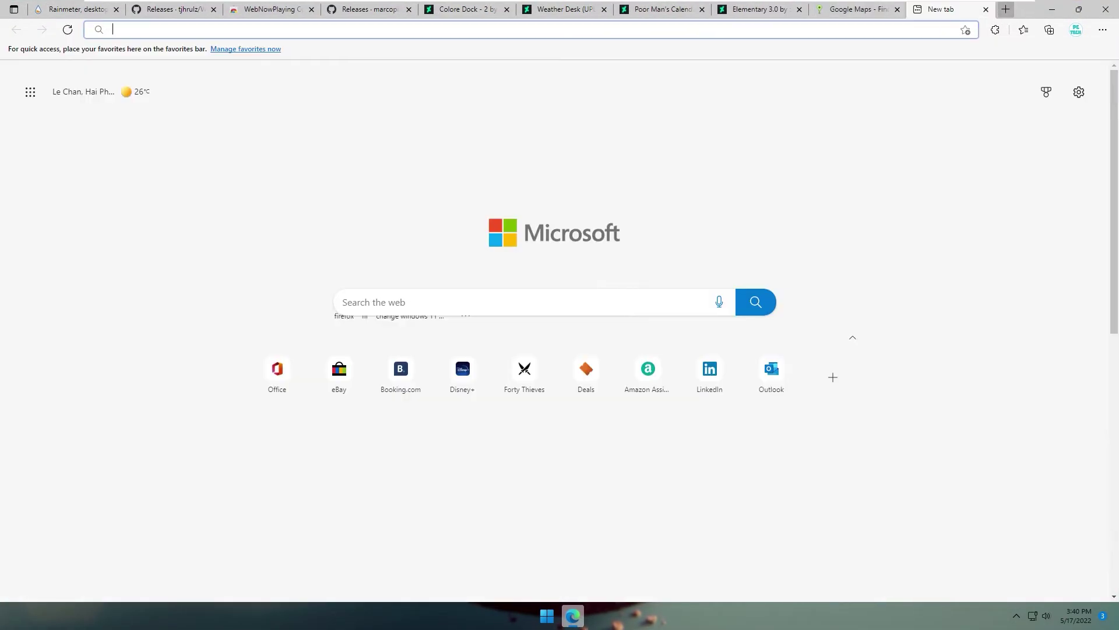
pyautogui.write('you')
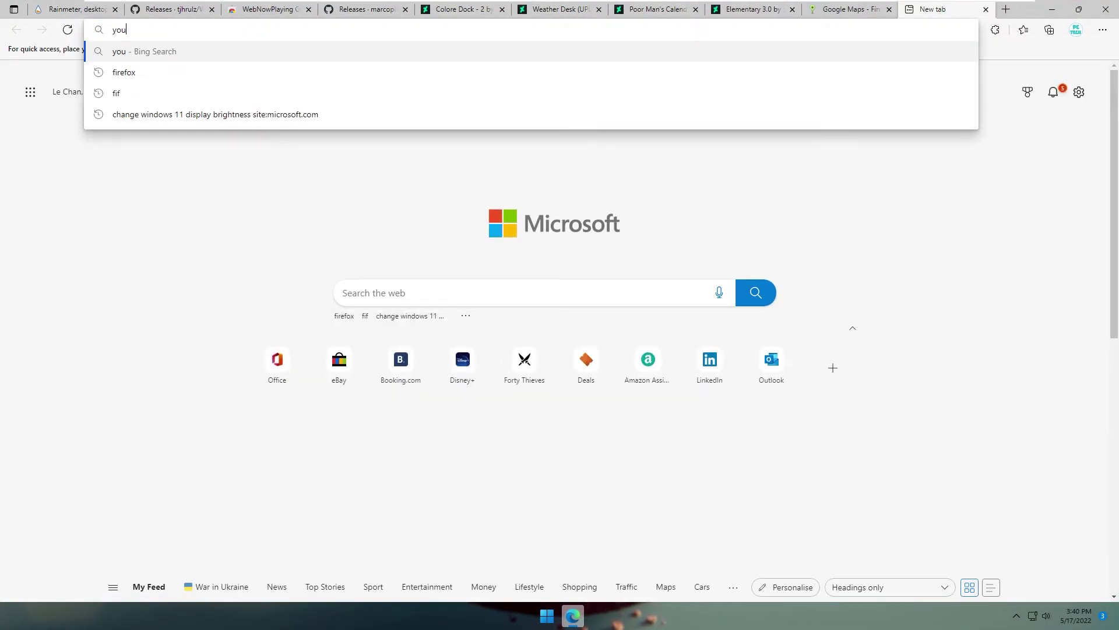